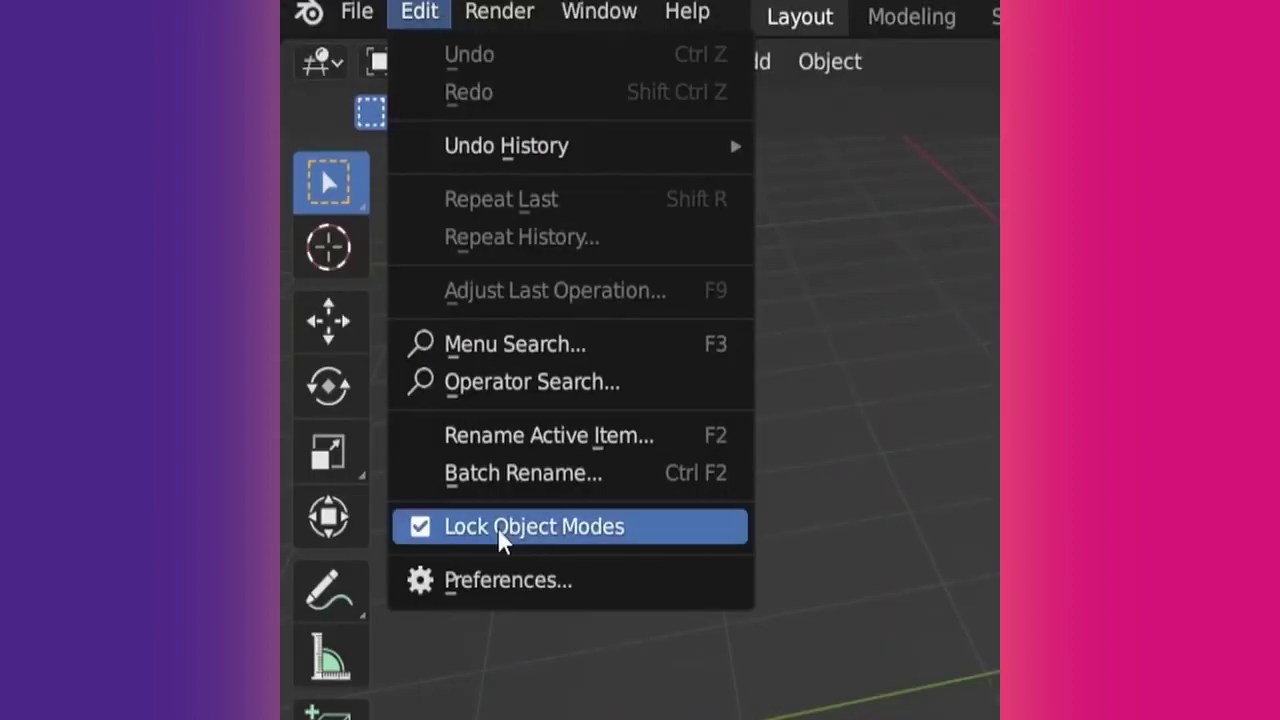
Step: Enable Extra Shading Pie Menu Items in the Keymap preferences
left_click(440, 580)
left_click(637, 421)
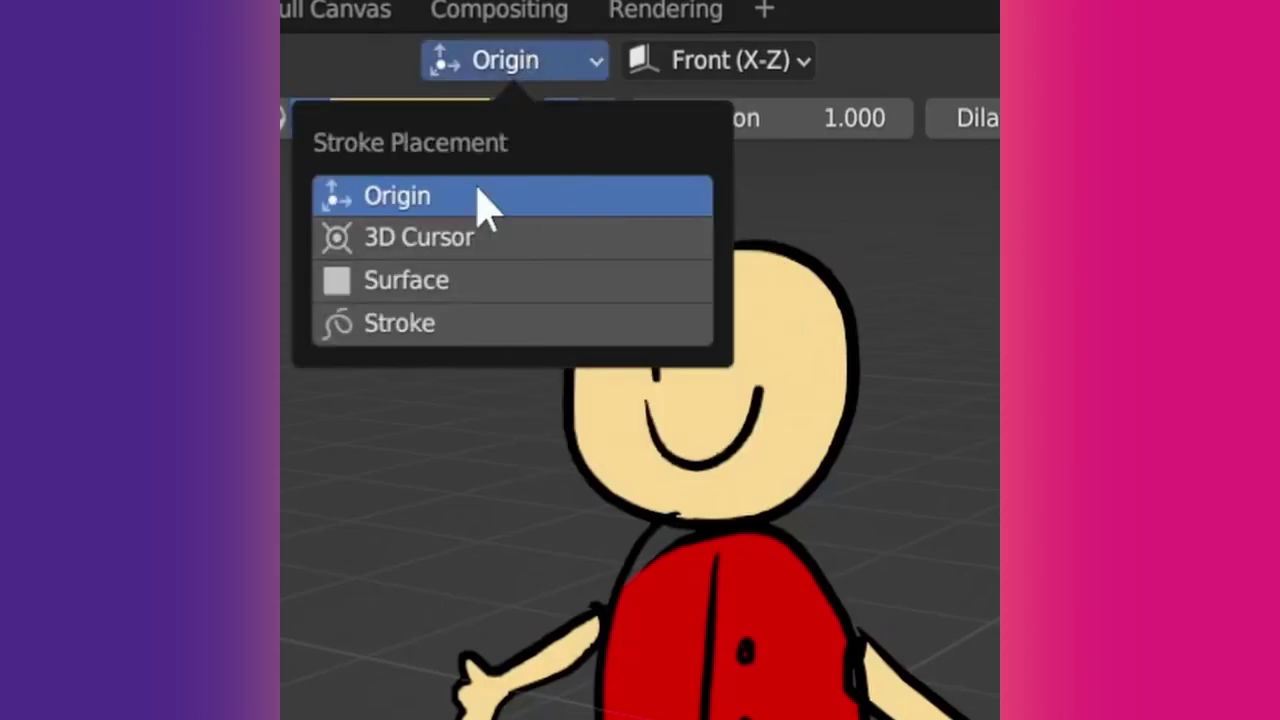
Step: Keep stroke placement at Origin and show the canvas grid and 3D cursor overlays
left_click(708, 64)
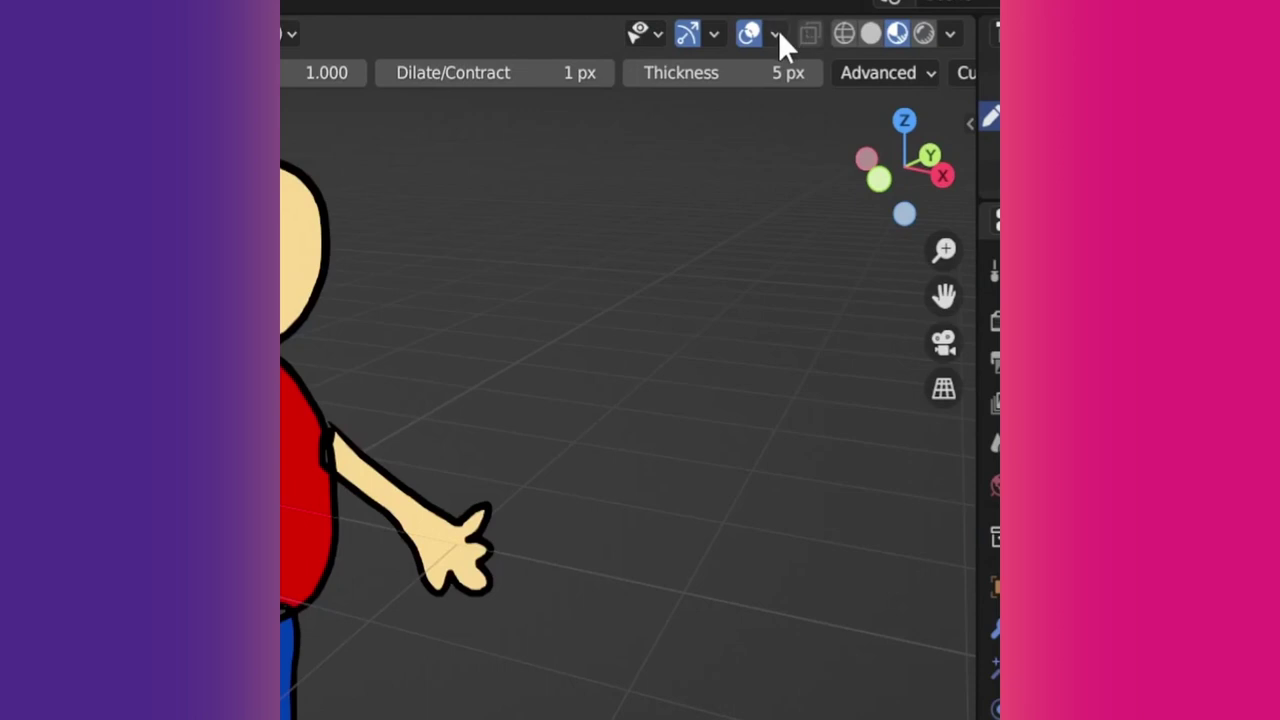
left_click(776, 34)
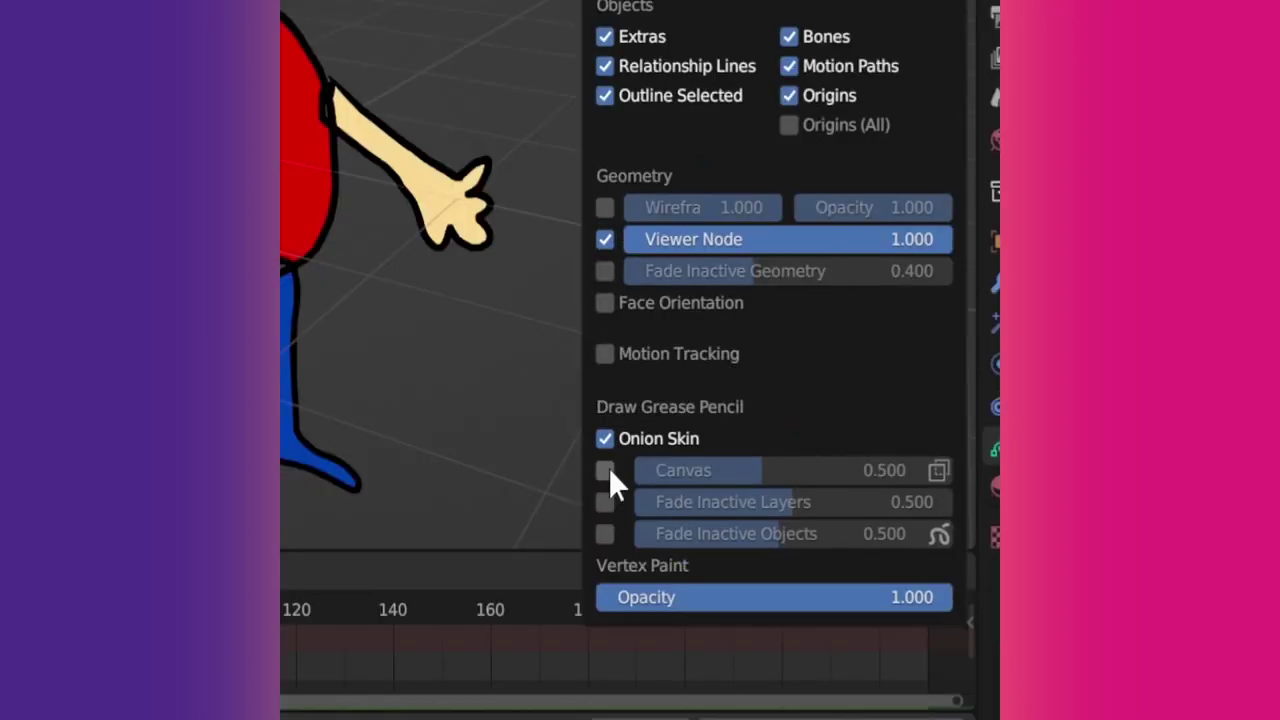
left_click(605, 470)
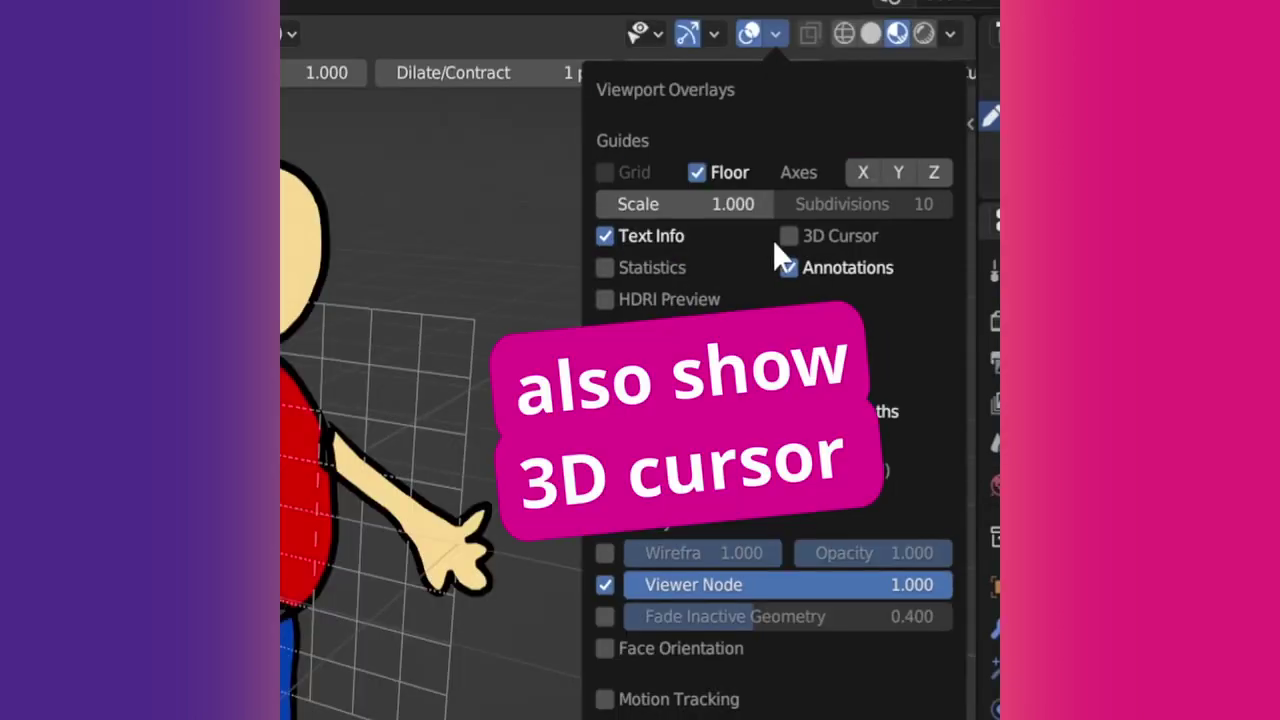
left_click(789, 237)
left_click(585, 58)
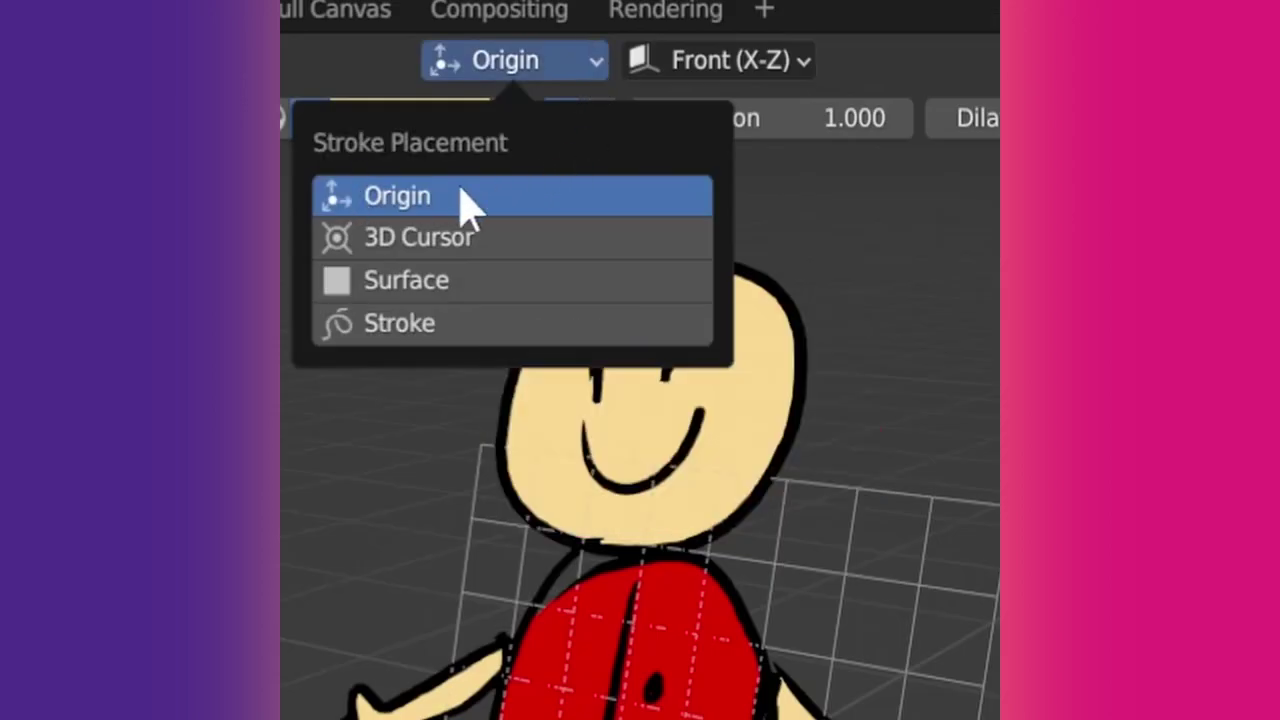
left_click(515, 197)
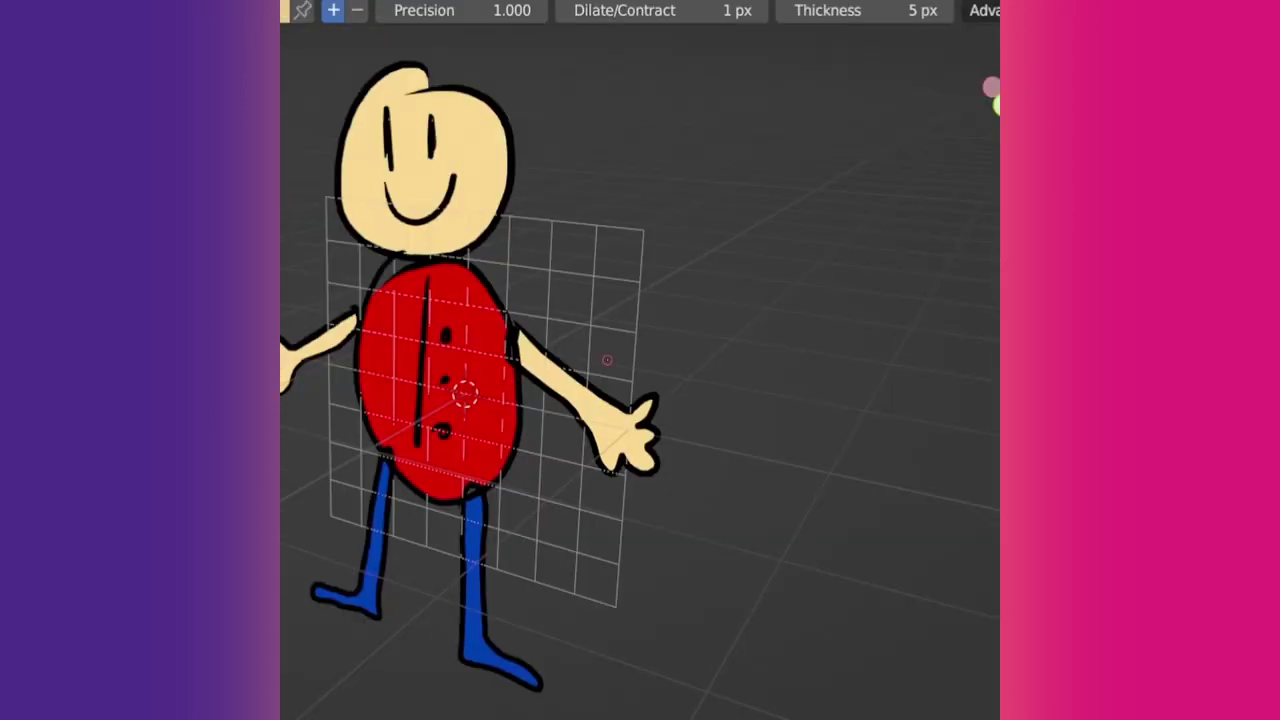
Step: Move the character to X -0.06 m, tilt it -15.2° on X, and scale X to 0.550
key("n")
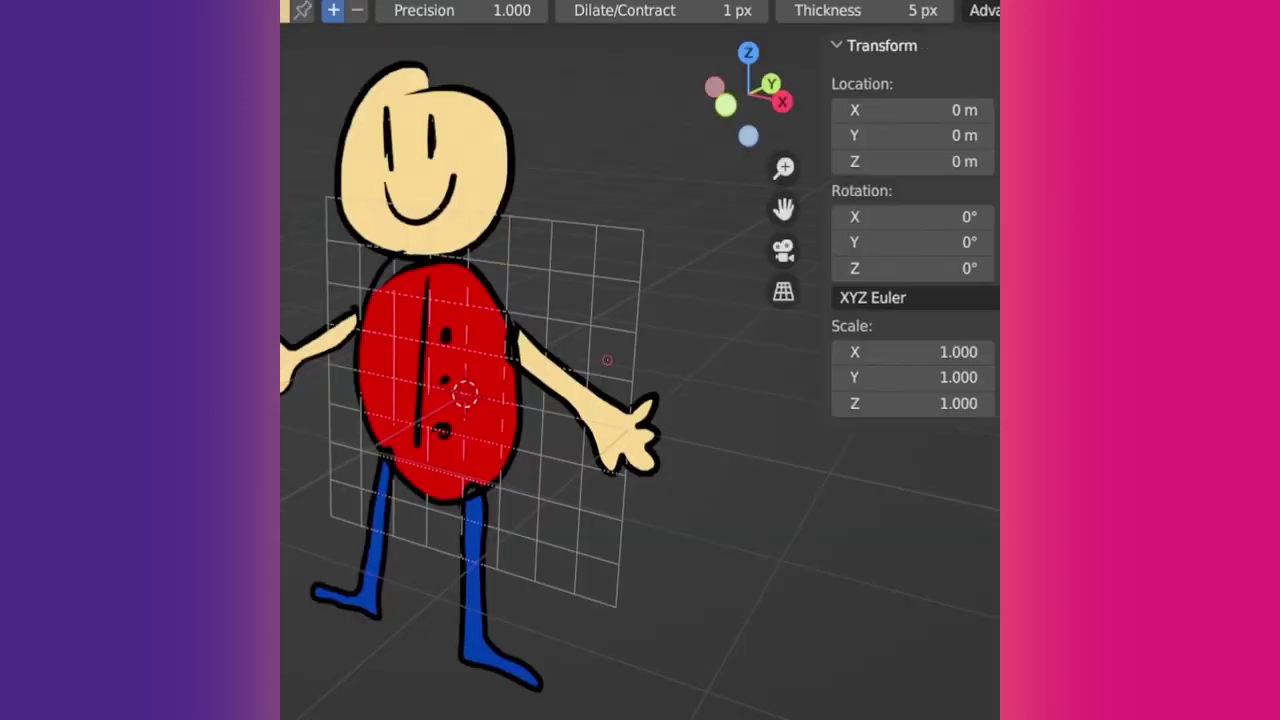
left_click_drag(915, 110, 840, 135)
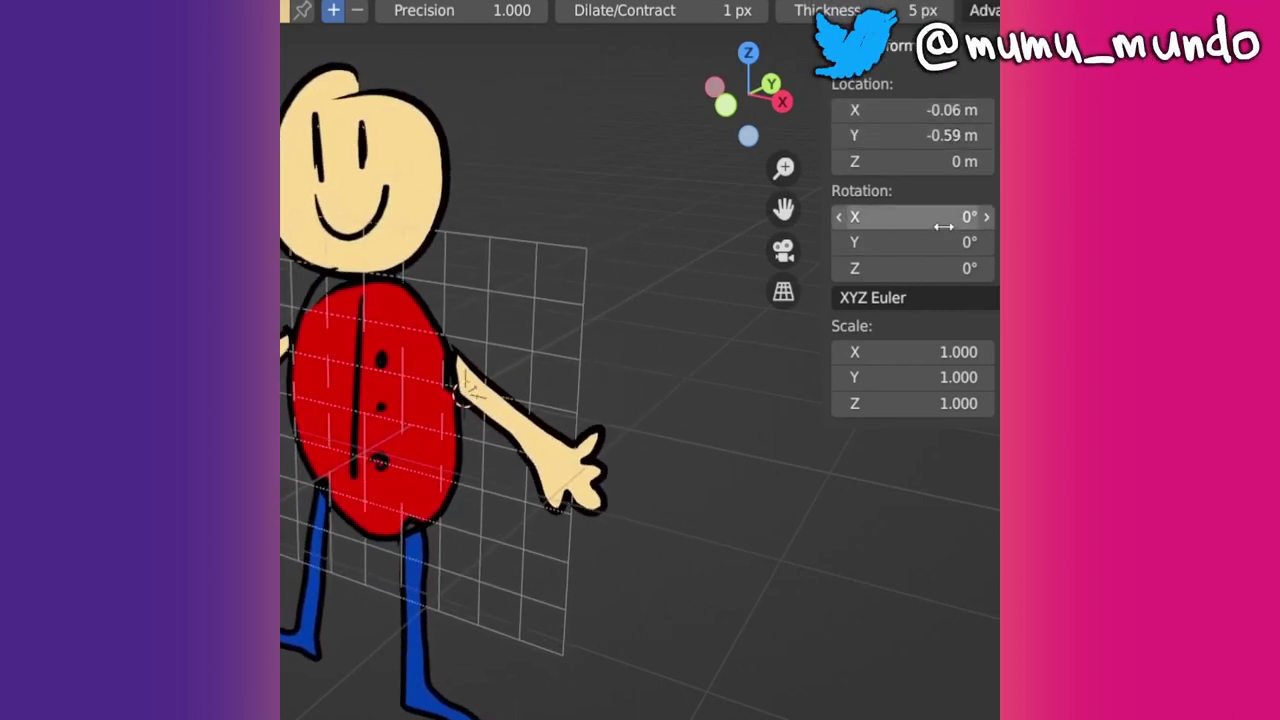
mouse_move(945, 216)
left_mouse_down()
mouse_move(926, 216)
mouse_move(958, 216)
mouse_move(930, 216)
left_mouse_up()
mouse_move(930, 352)
left_mouse_down()
mouse_move(912, 352)
mouse_move(955, 352)
left_mouse_up()
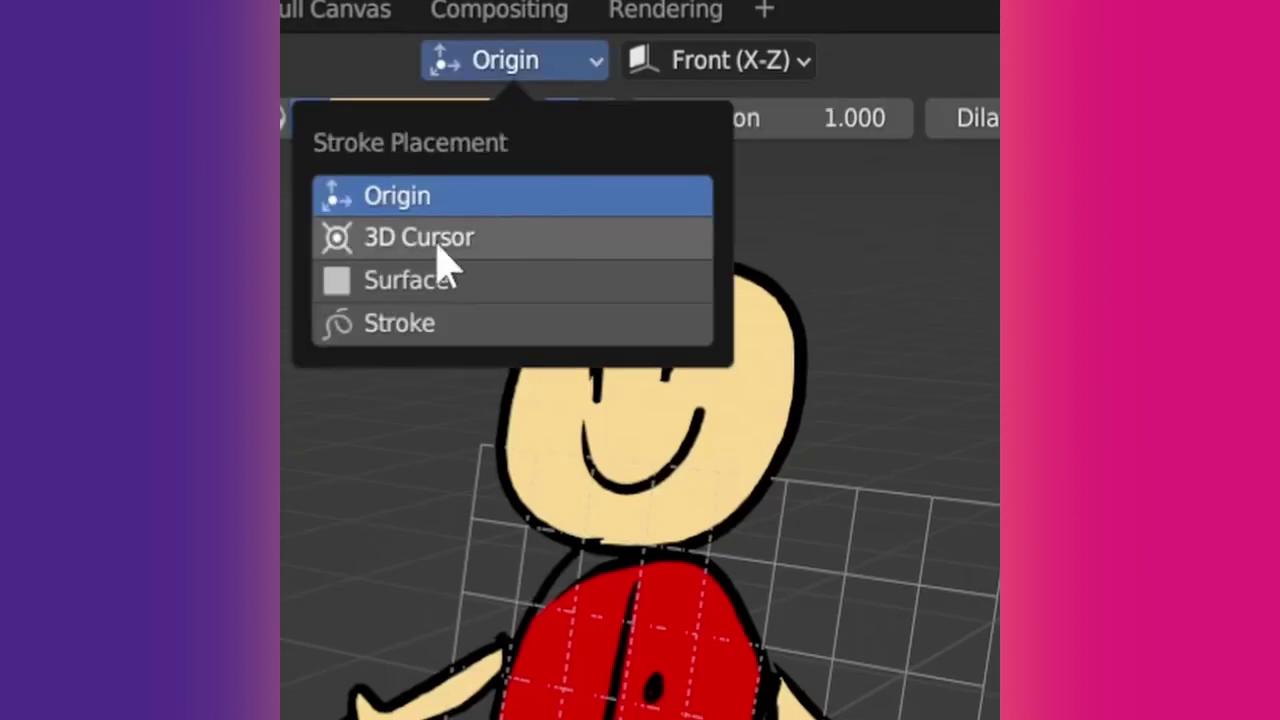
Step: Set stroke placement to 3D Cursor and place the cursor in the empty space left of the character
left_click(450, 255)
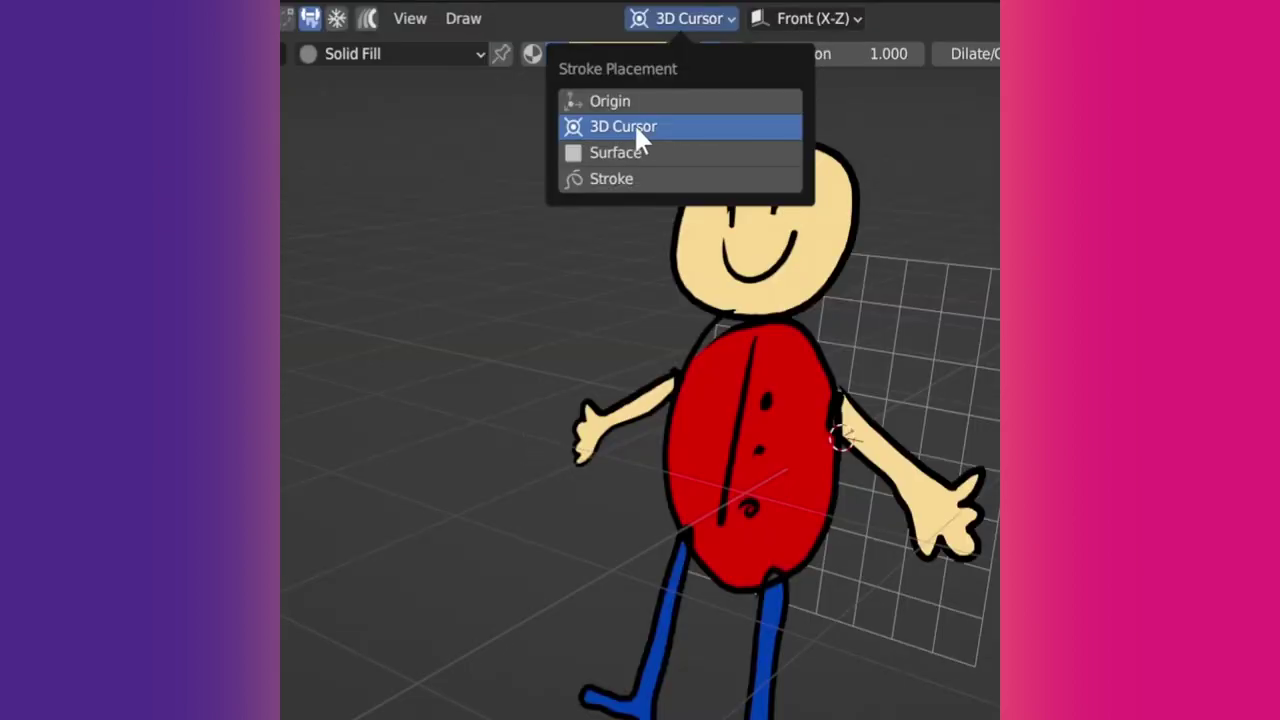
right_click(302, 426, "shift")
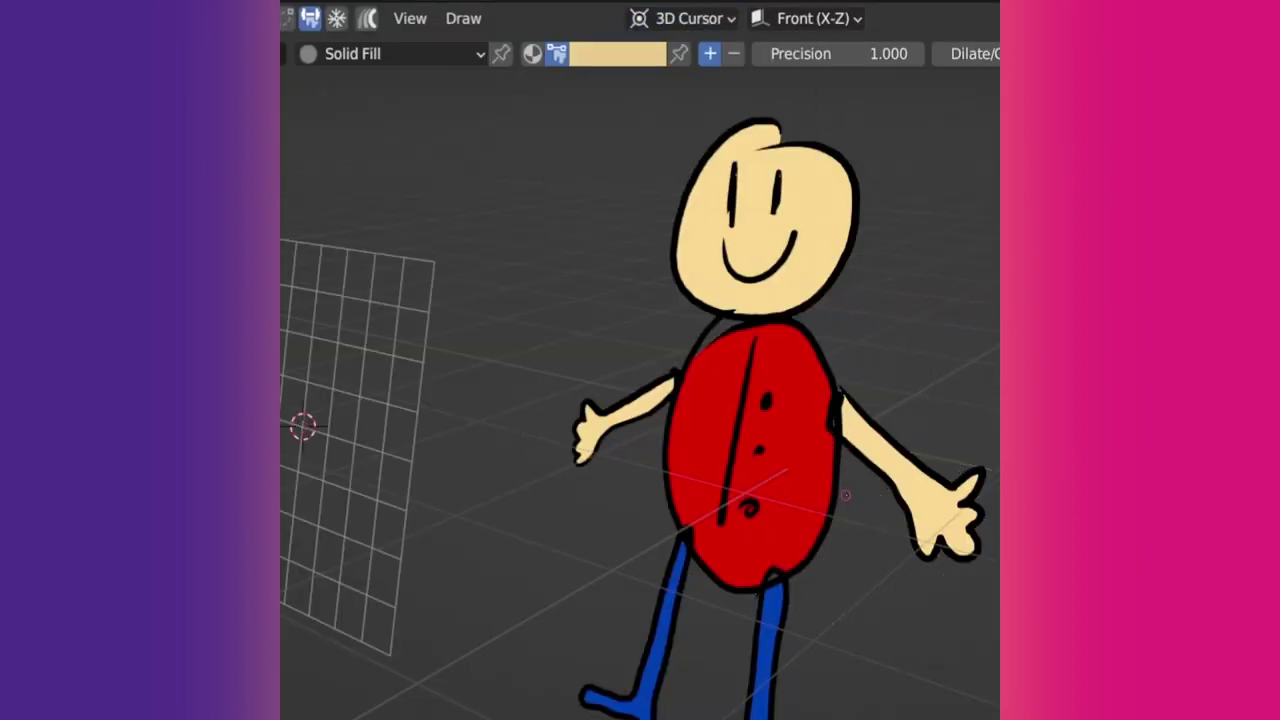
middle_click_drag(875, 491, 724, 536)
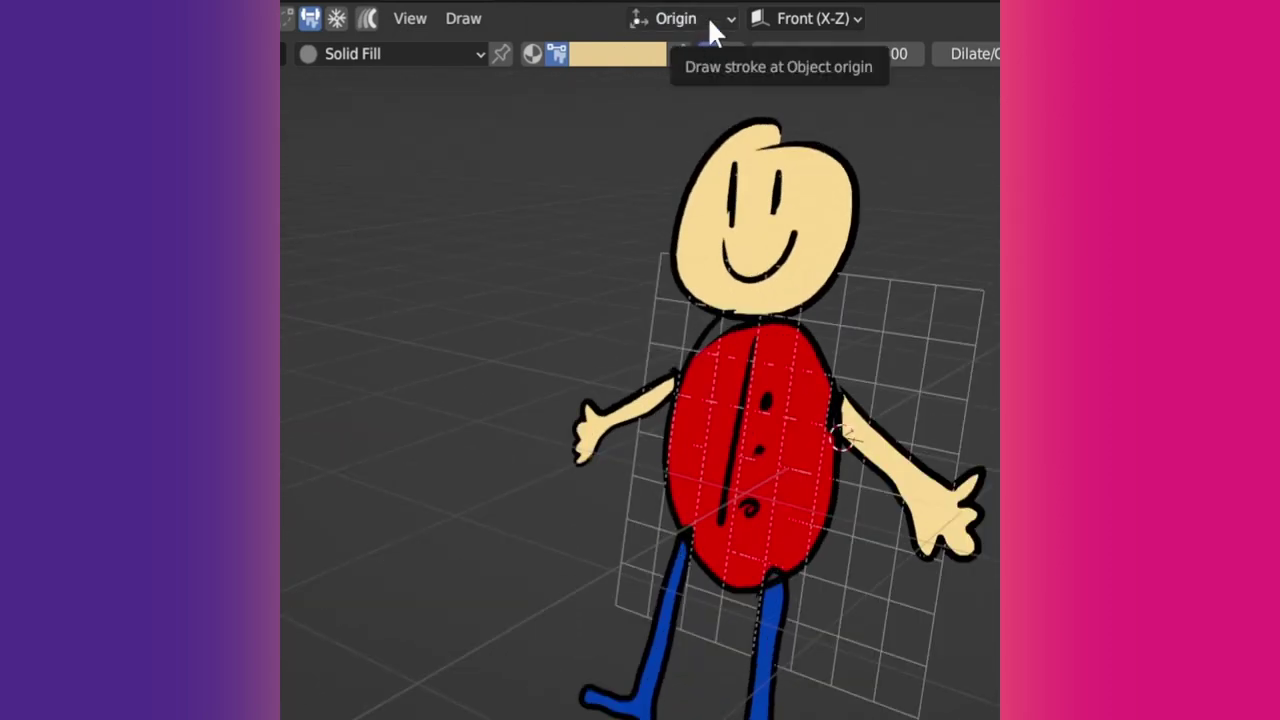
left_click(707, 18)
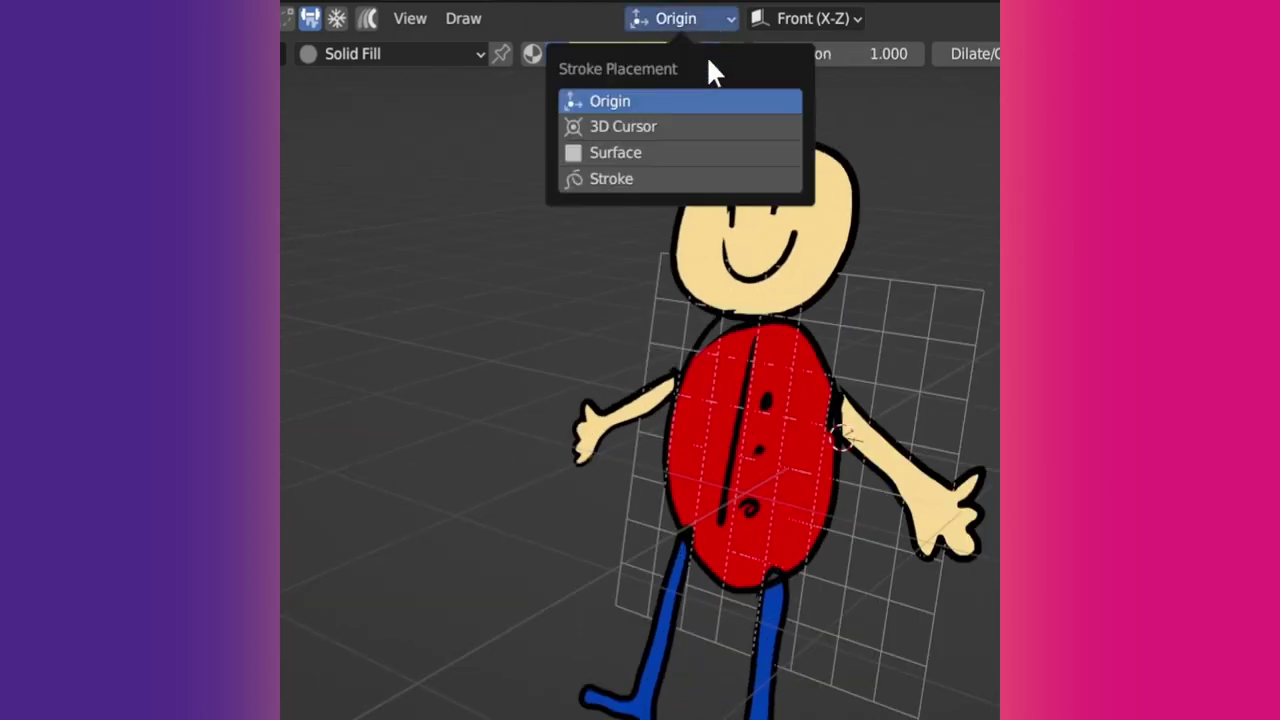
left_click(637, 124)
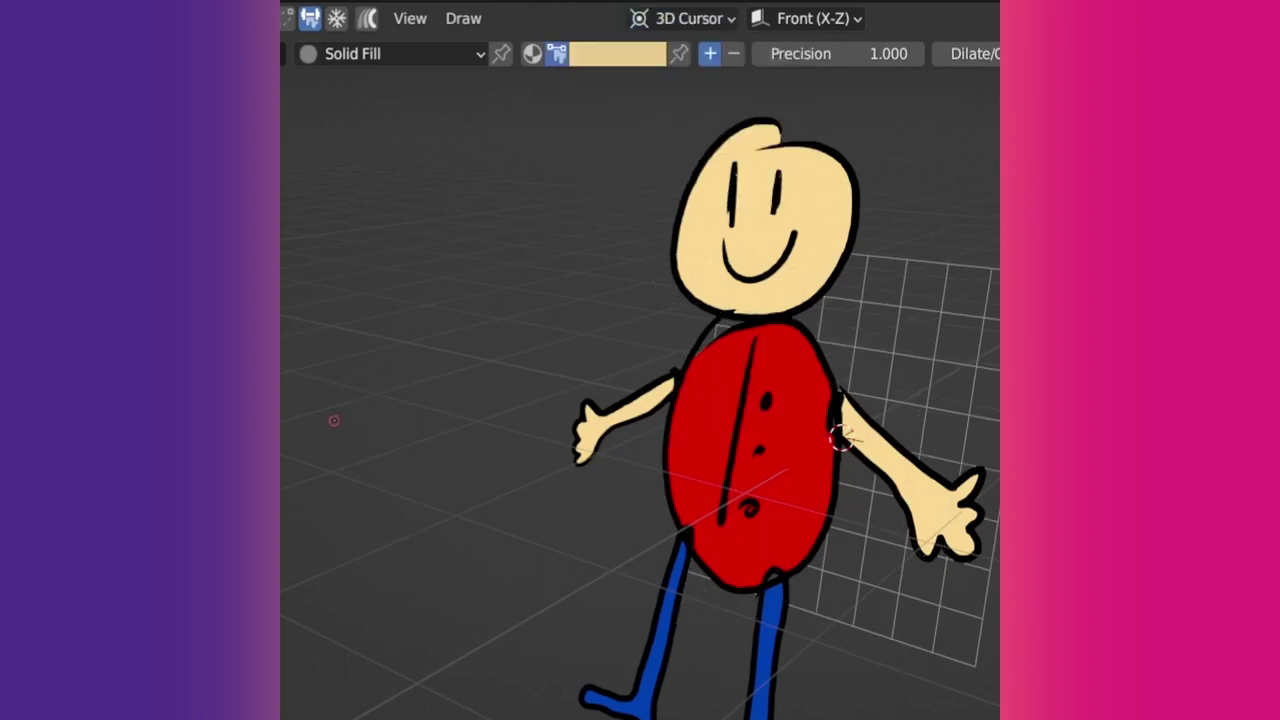
right_click(303, 427, "shift")
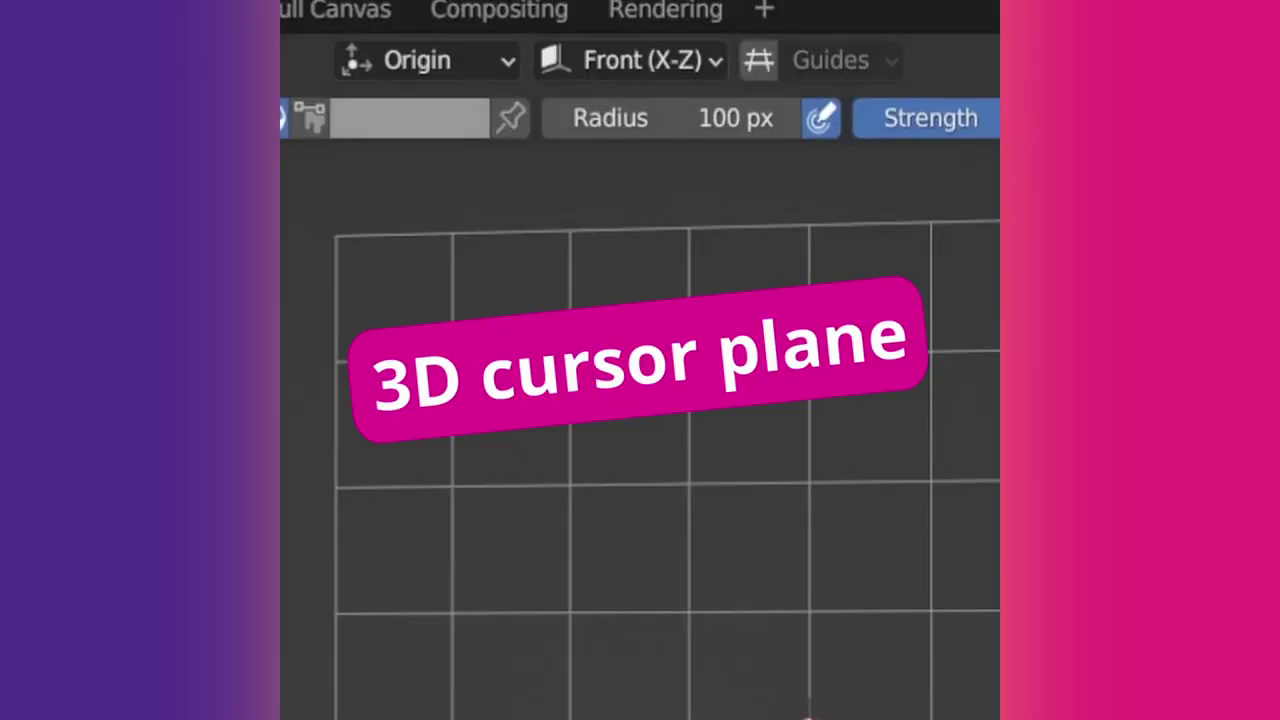
Step: Set the drawing plane to Cursor and draw a black X
left_click(666, 63)
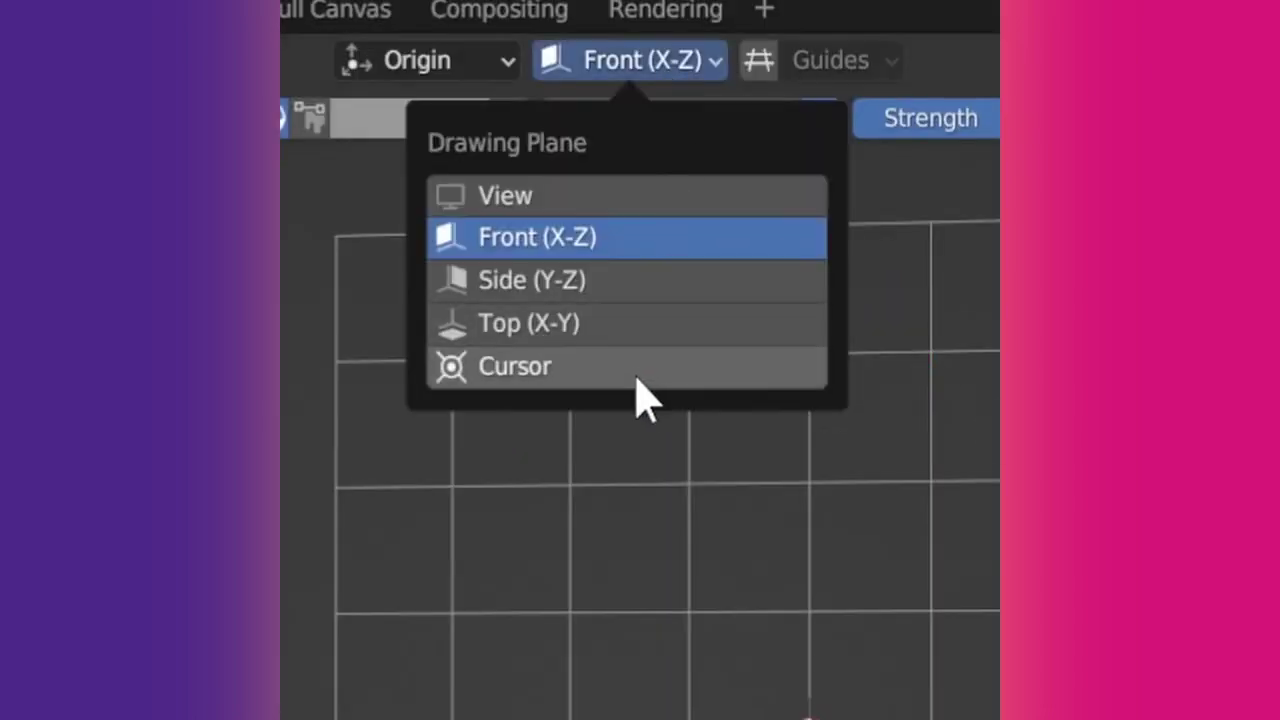
left_click(565, 370)
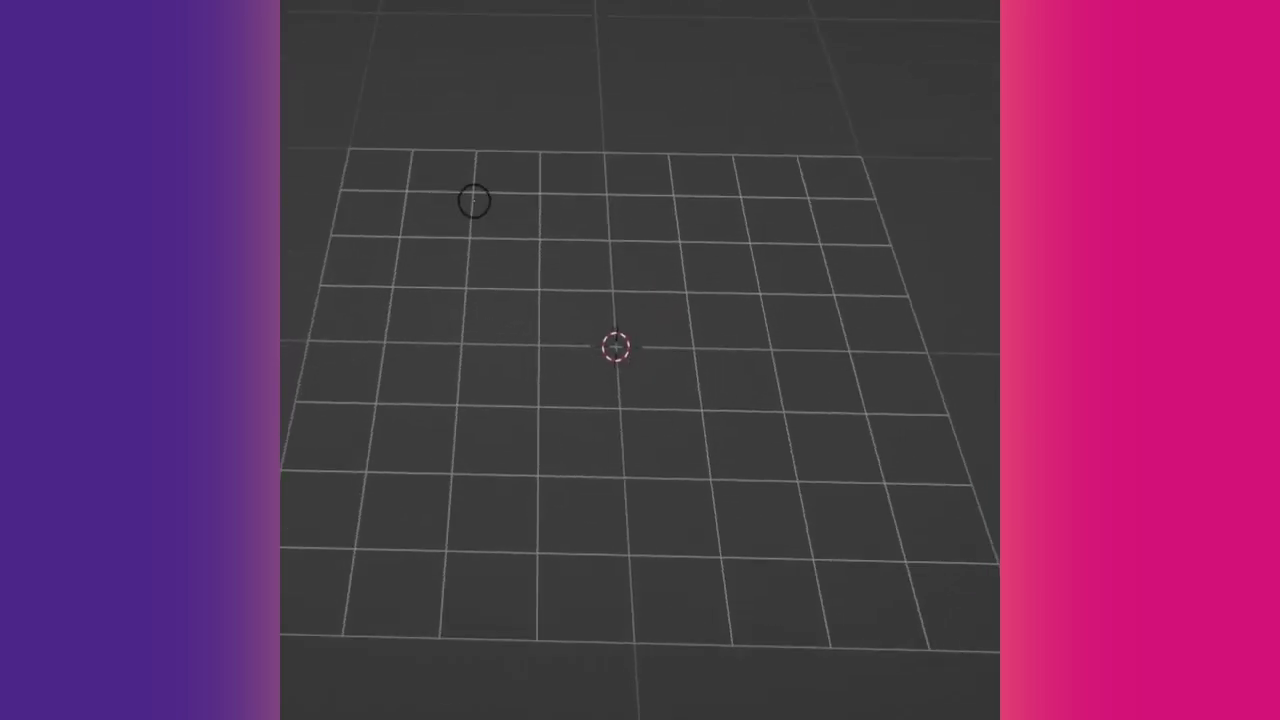
left_click_drag(484, 210, 773, 486)
left_click_drag(763, 298, 490, 520)
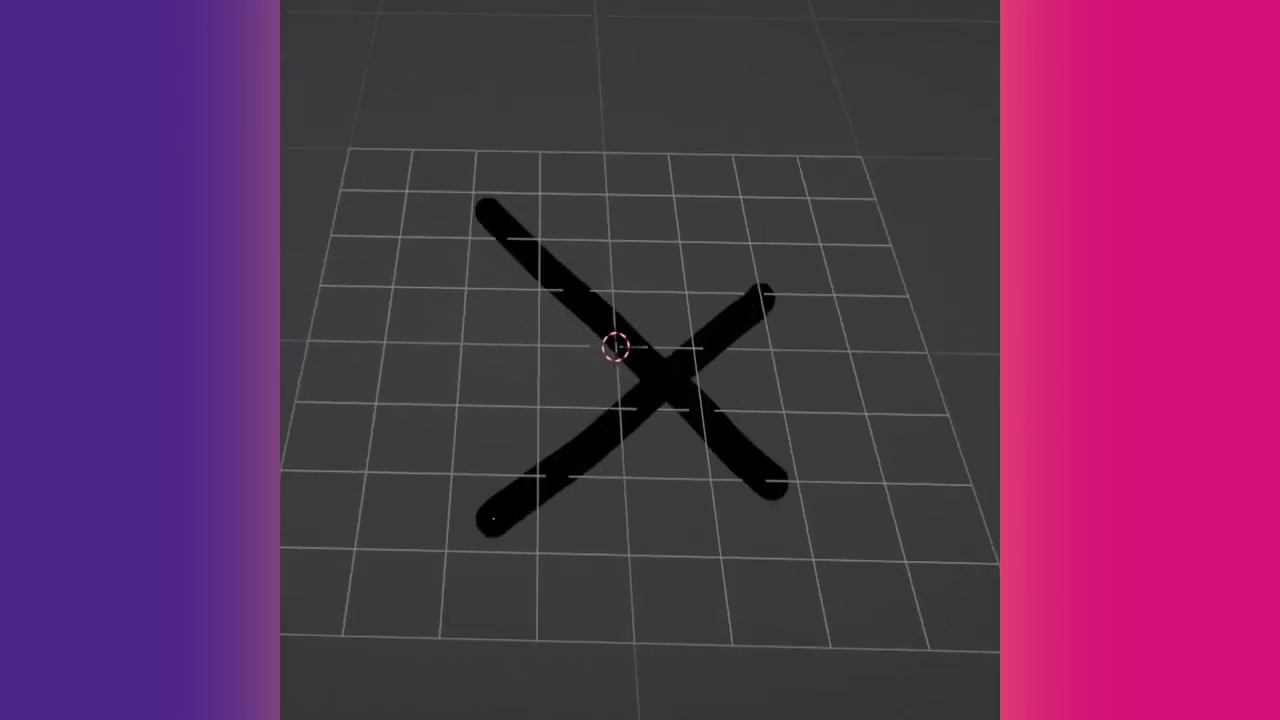
Step: Draw a long diagonal stroke from a low angle, then reposition and reorient the 3D cursor
middle_click_drag(805, 480, 797, 307)
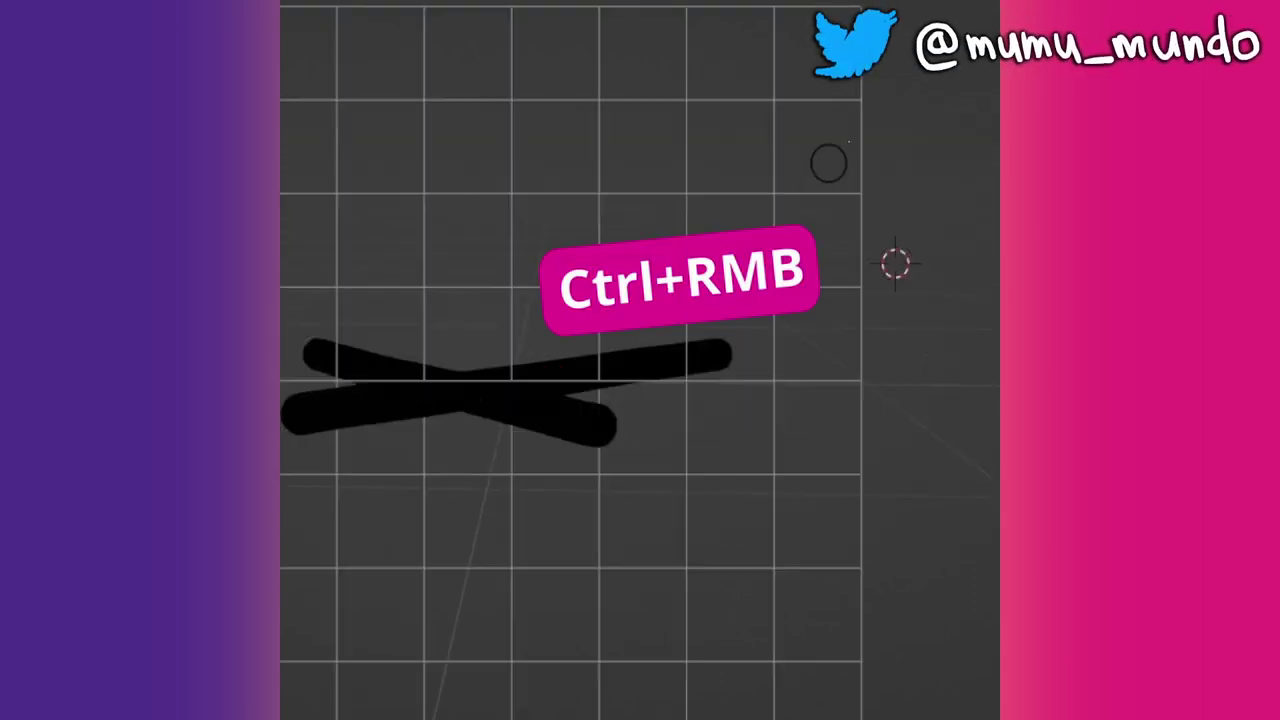
left_click_drag(940, 90, 714, 509)
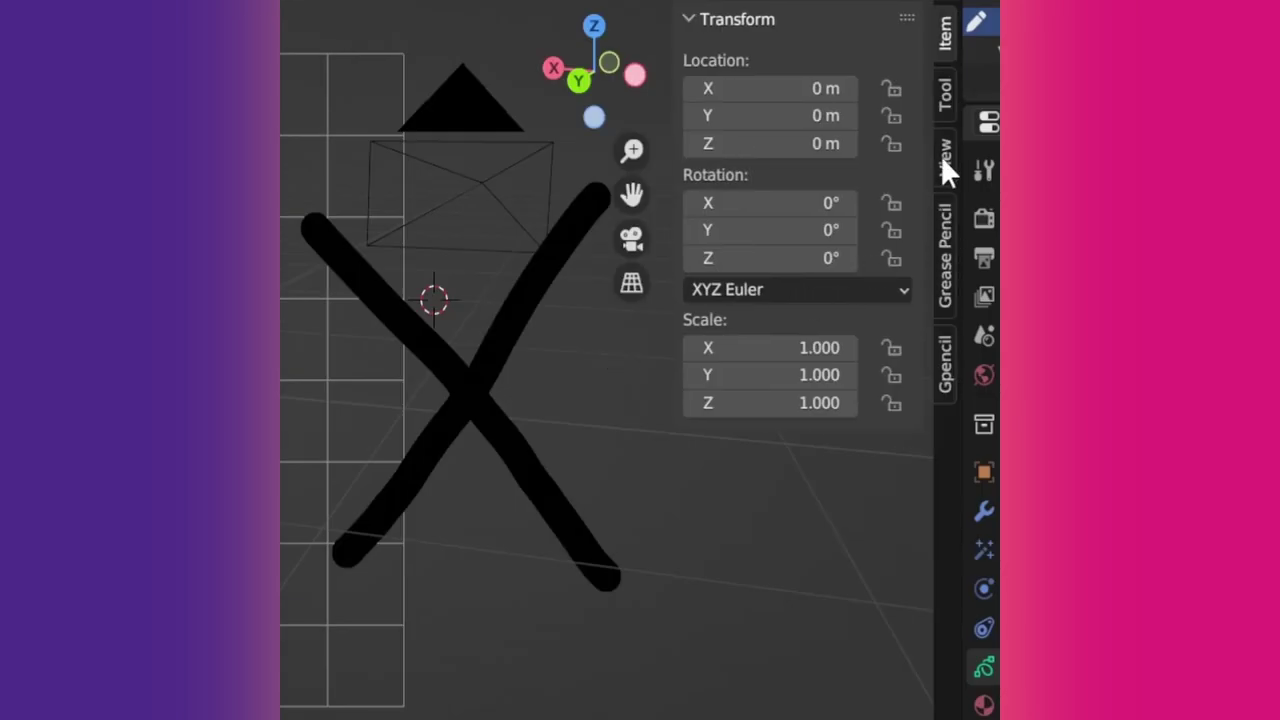
left_click(943, 157)
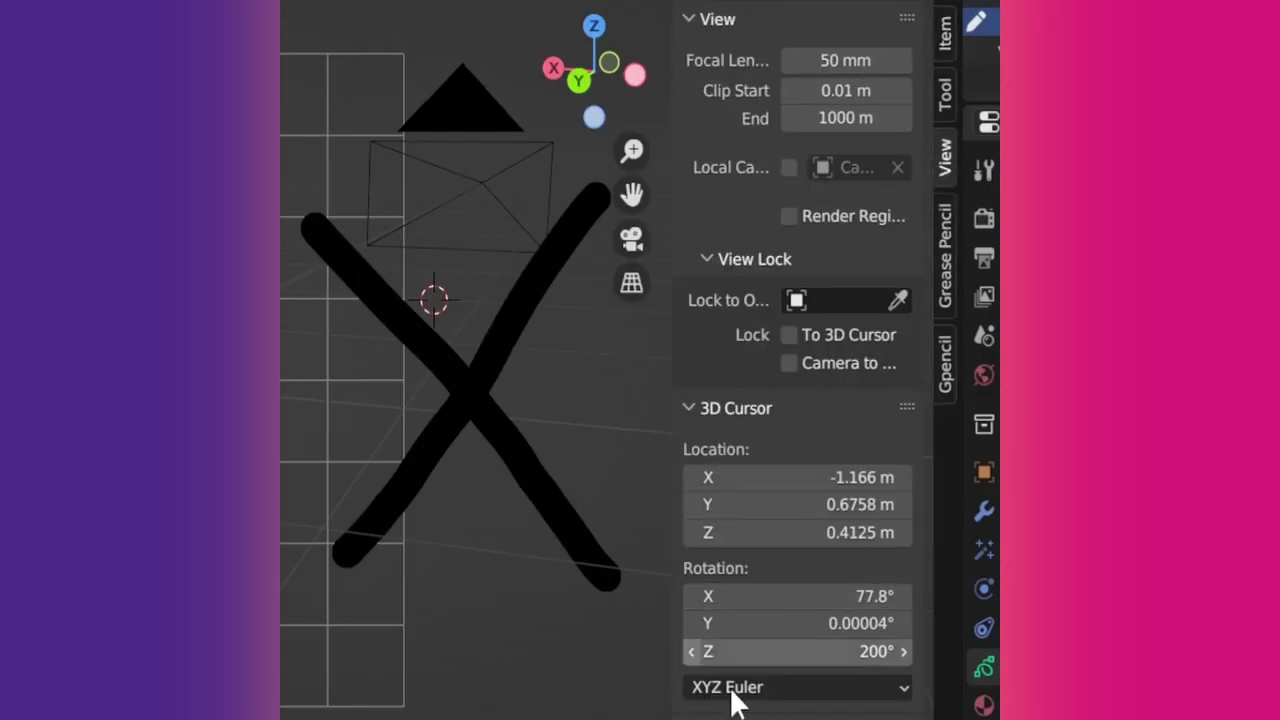
middle_click_drag(517, 600, 600, 580)
right_click(556, 622, "shift")
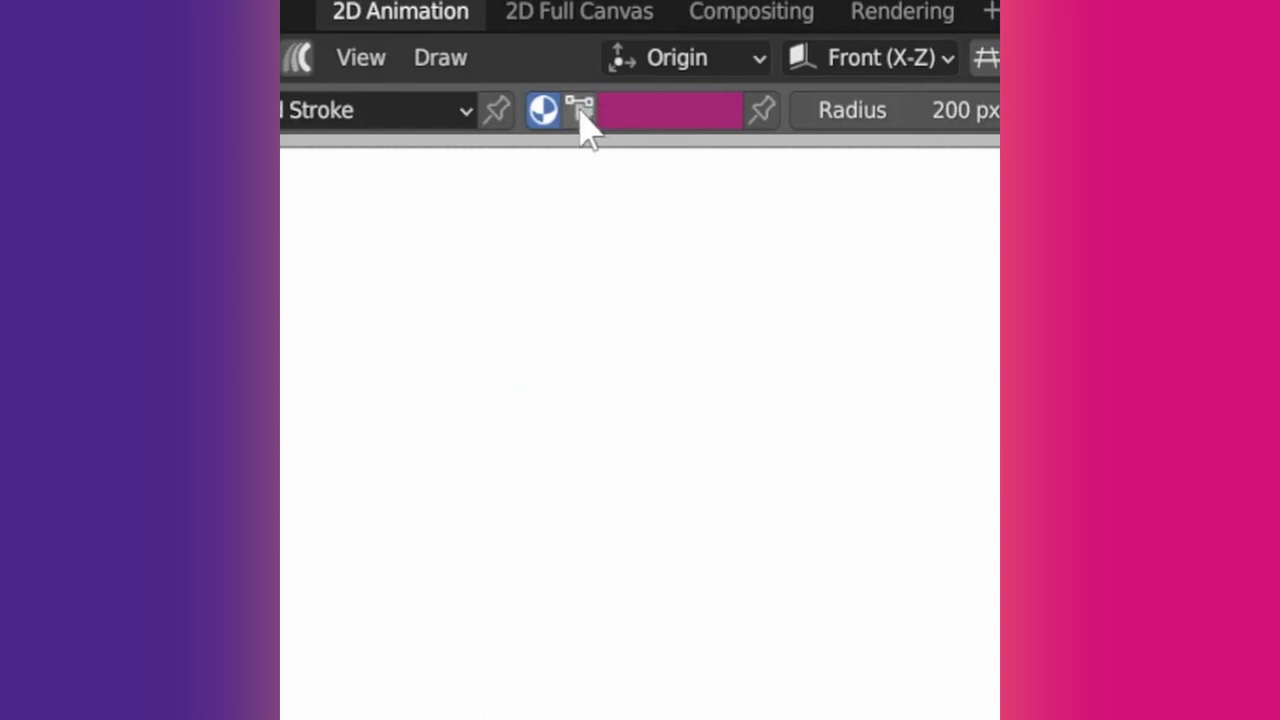
Step: Turn on stroke randomization with Hue 0.262, Saturation 0.185 and Value 0.054
left_click(614, 120)
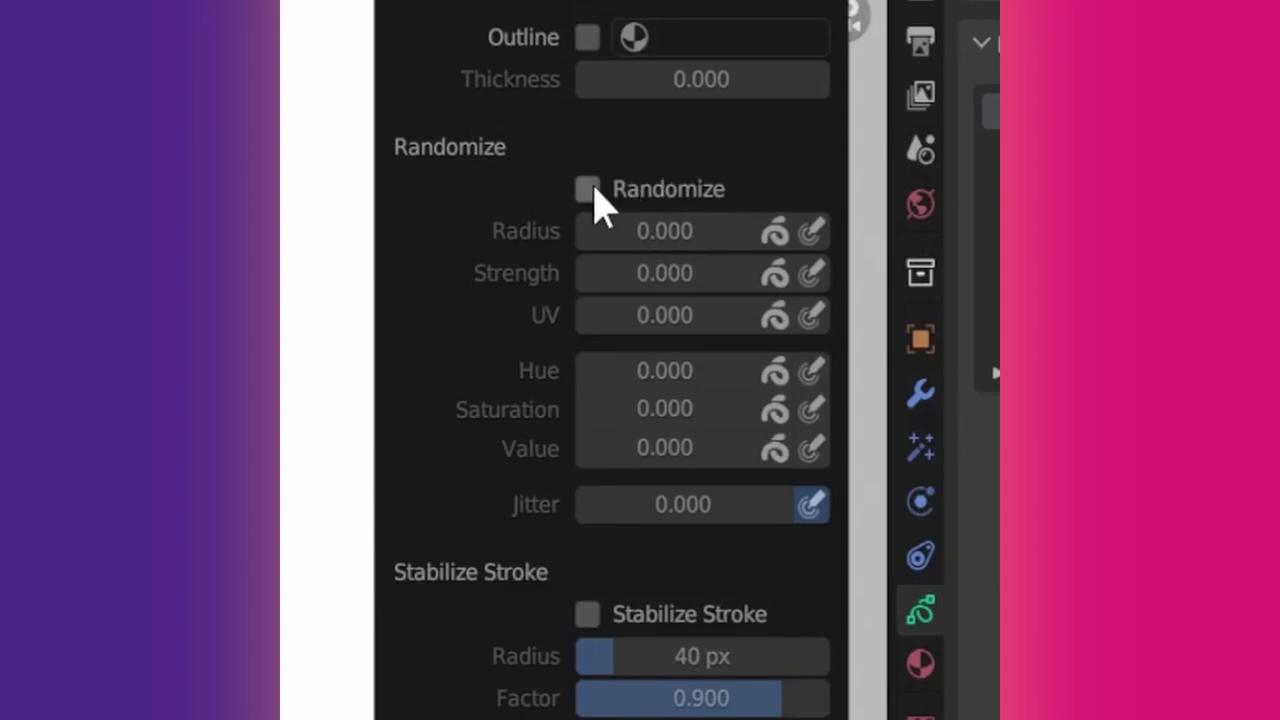
left_click(587, 190)
left_click_drag(614, 372, 680, 372)
left_click_drag(610, 425, 625, 451)
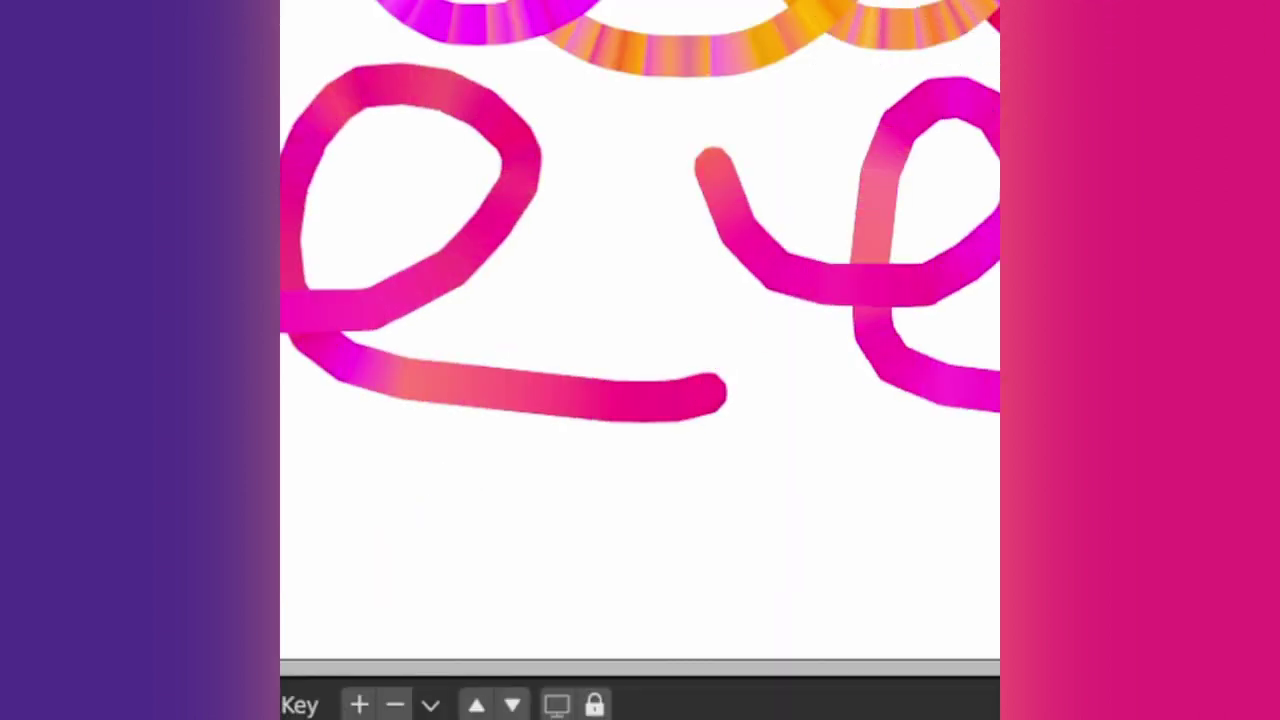
Step: Draw a colourful looping stroke and add a Subdivide modifier to it
left_click_drag(814, 160, 1000, 530)
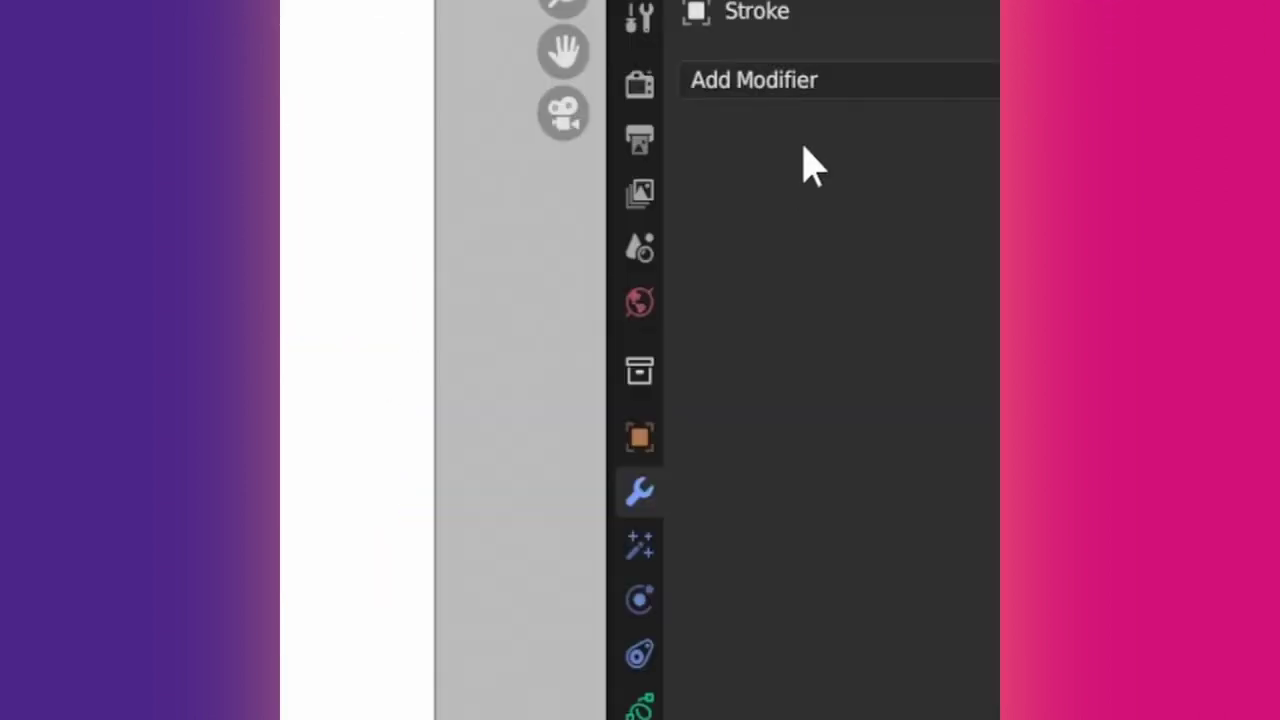
left_click(818, 82)
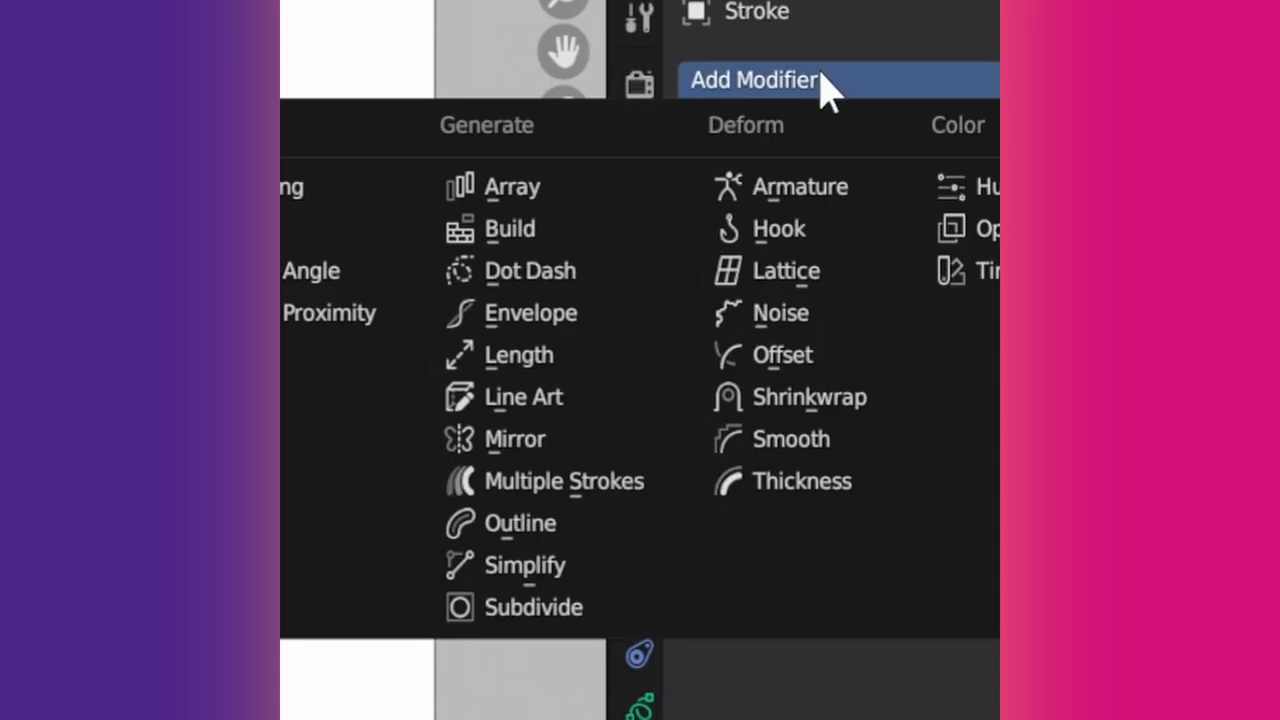
left_click(562, 607)
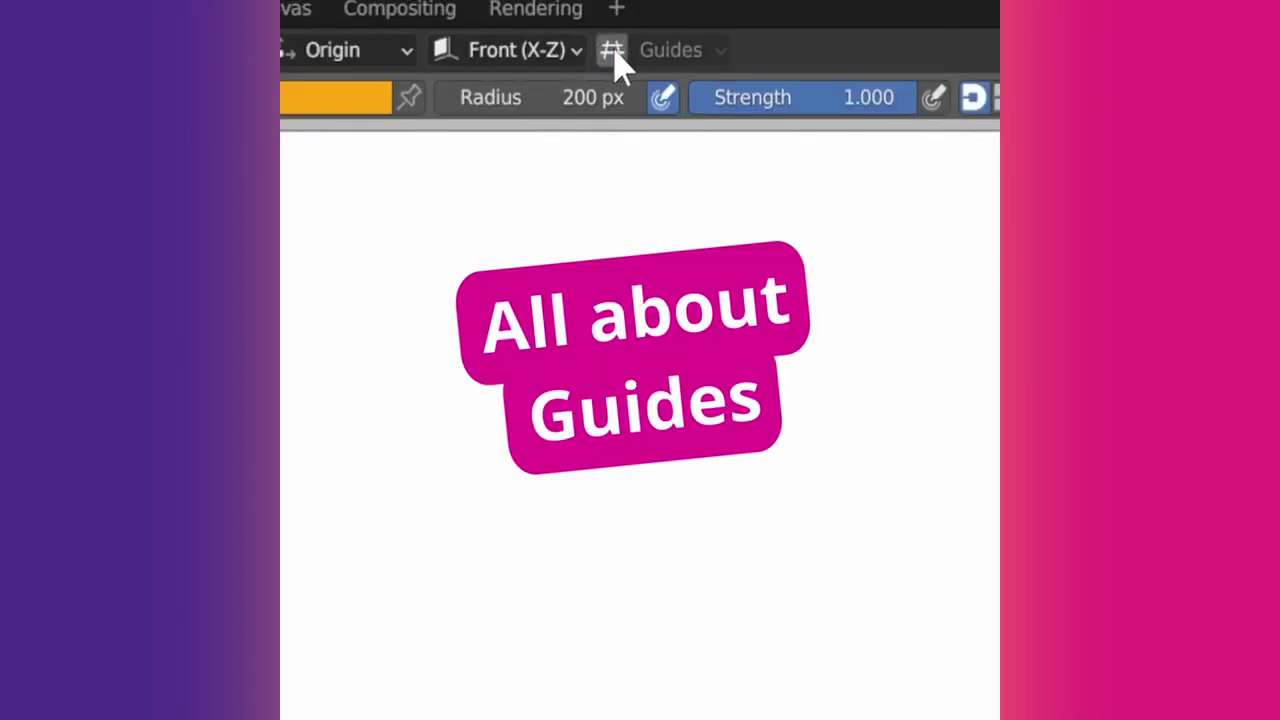
Step: Turn on drawing guides and draw three vertical cyan strokes along them
left_click(613, 52)
left_click(680, 52)
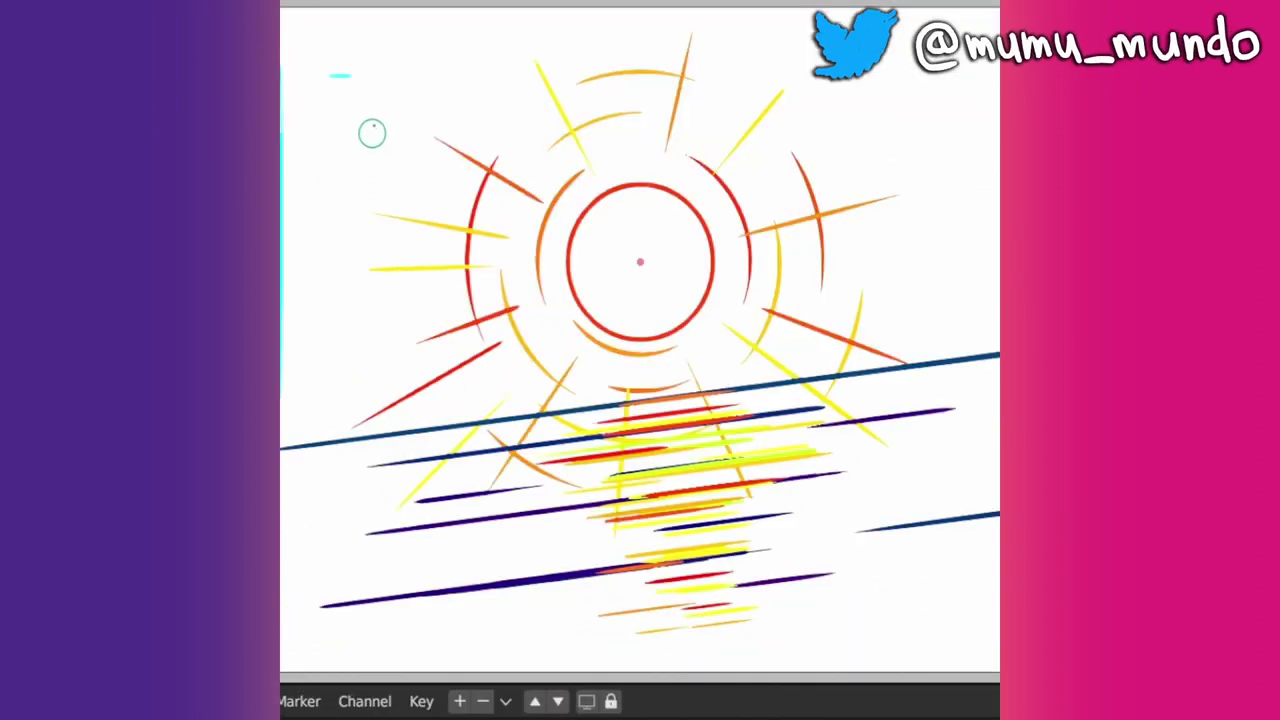
left_click_drag(375, 75, 375, 410)
left_click_drag(447, 50, 447, 262)
left_click_drag(871, 90, 871, 355)
Step: Draw a vertical cyan line and three horizontal parallel lines along the guides
left_click_drag(981, 52, 981, 295)
left_click_drag(1000, 121, 755, 121)
left_click_drag(1000, 197, 850, 197)
left_click_drag(1000, 277, 800, 277)
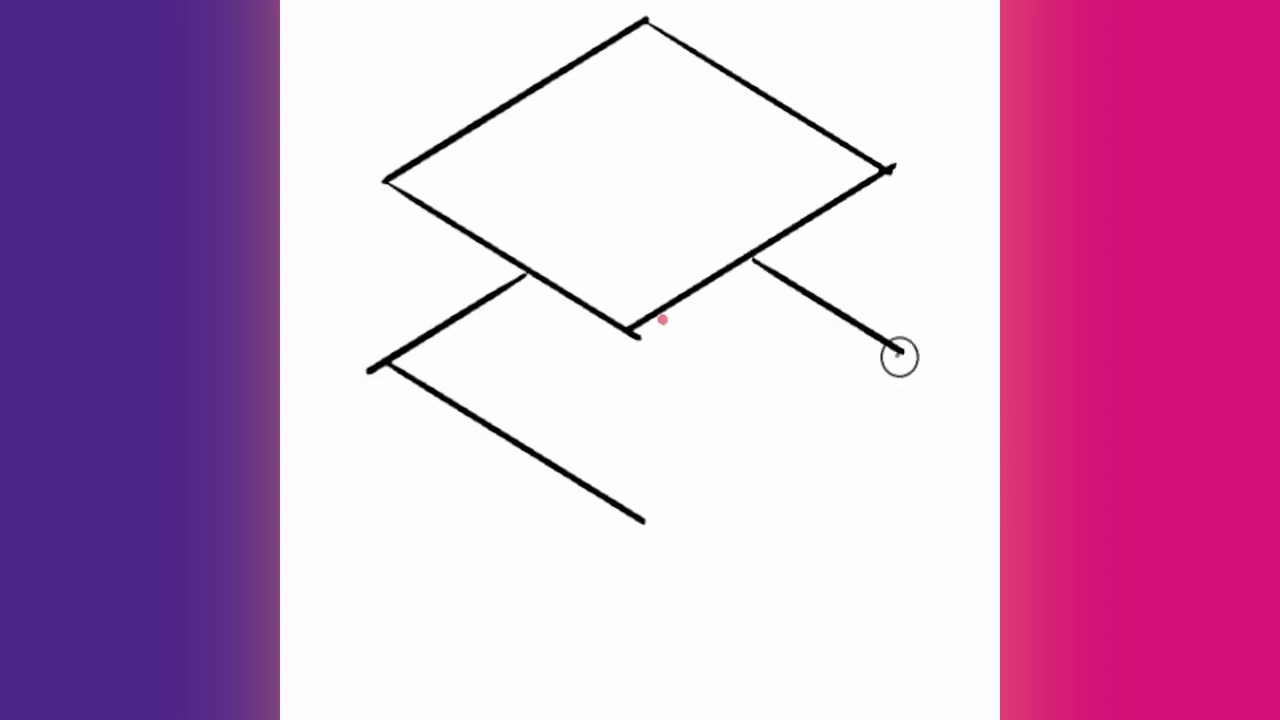
Step: Draw the lower rhombus's right edge, then switch guides to Grid and draw a vertical stroke
left_click_drag(902, 351, 641, 517)
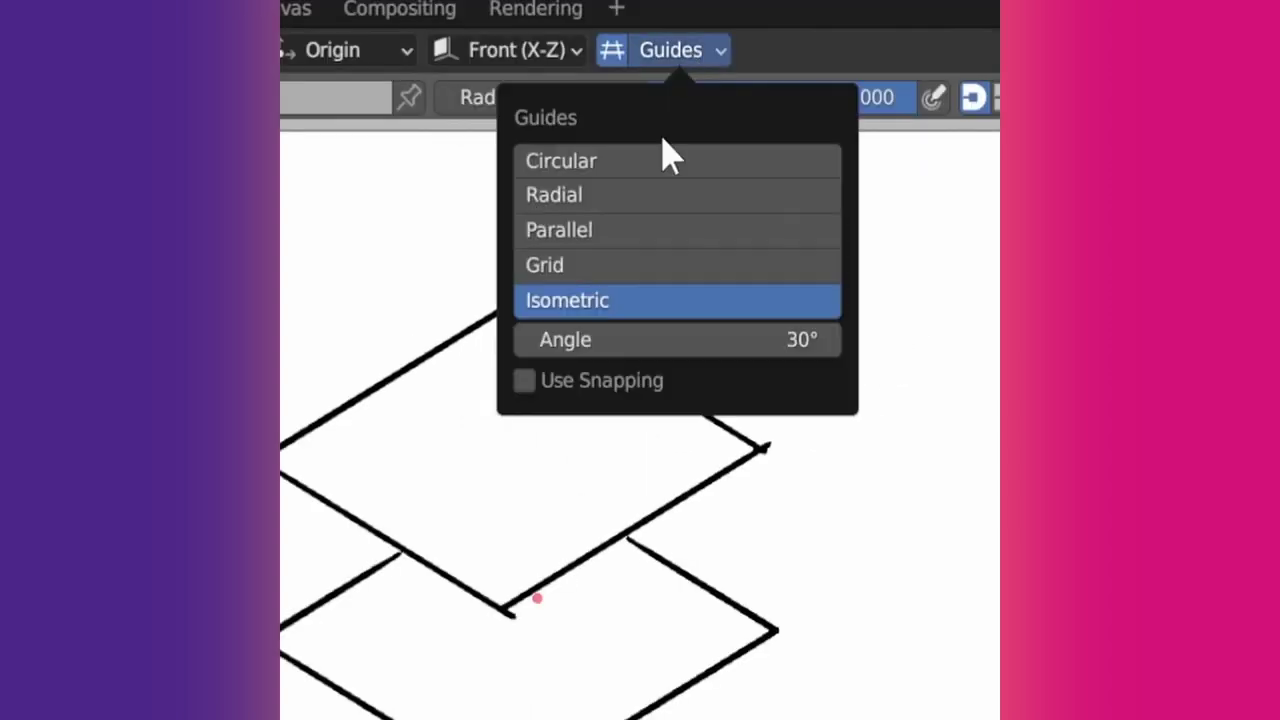
left_click(600, 263)
left_click_drag(381, 183, 381, 340)
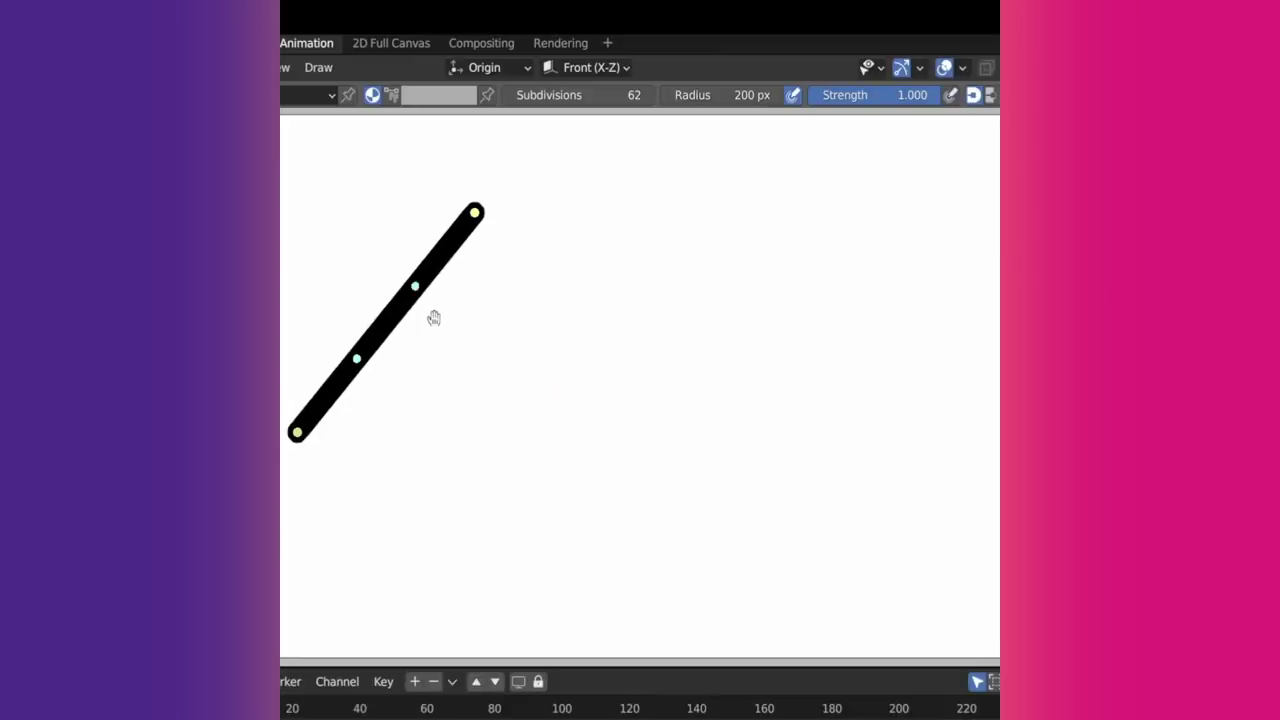
Step: Draw a curve and extrude two new segments from it into an N shape
mouse_move(431, 314)
left_mouse_down()
mouse_move(367, 358)
mouse_move(417, 414)
mouse_move(526, 372)
mouse_move(556, 237)
left_mouse_up()
key("e")
left_click(446, 451)
key("e")
left_click(631, 223)
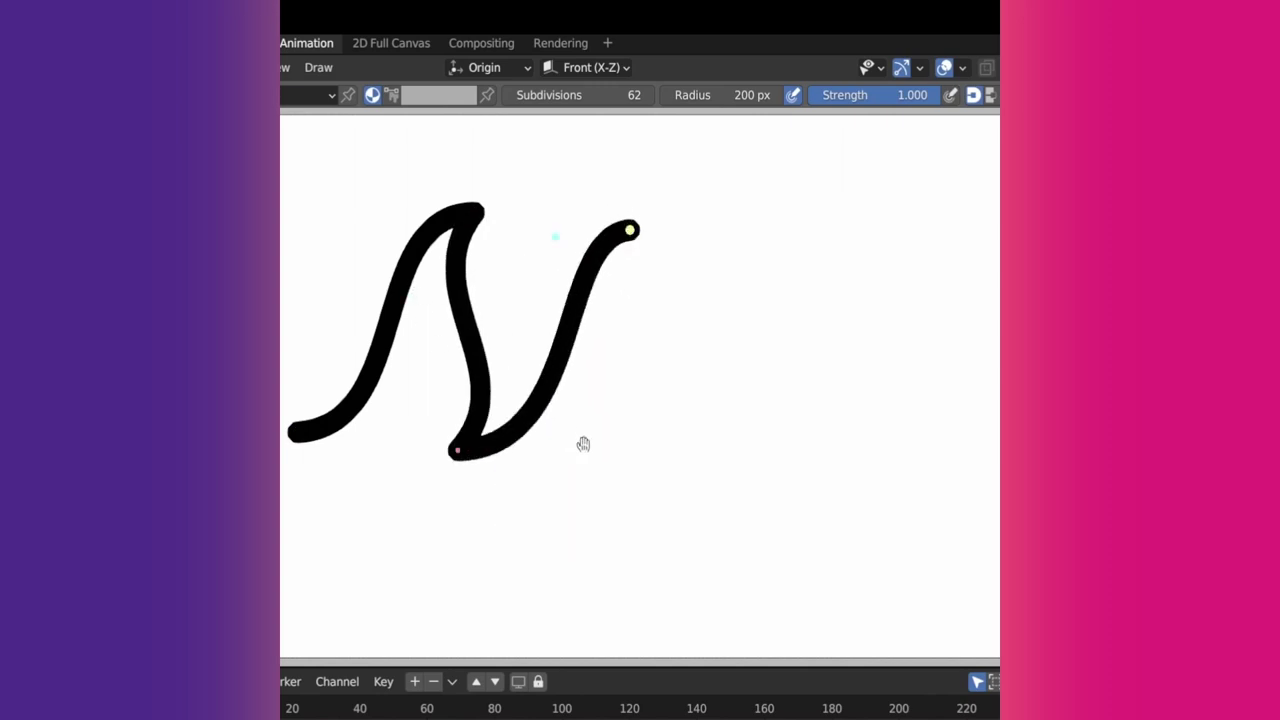
Step: Extrude two more segments, bending one into a curve and pulling the last end into a hook
key("e")
left_click(626, 460)
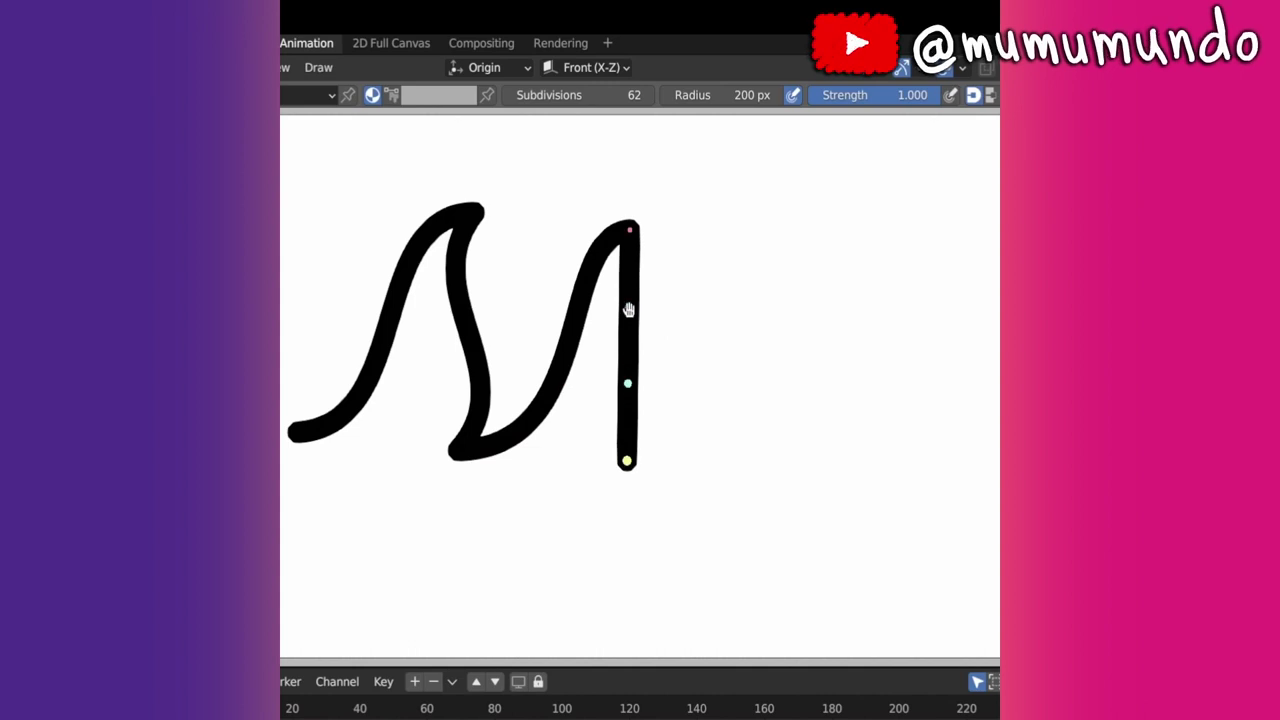
left_click_drag(626, 309, 584, 299)
key("e")
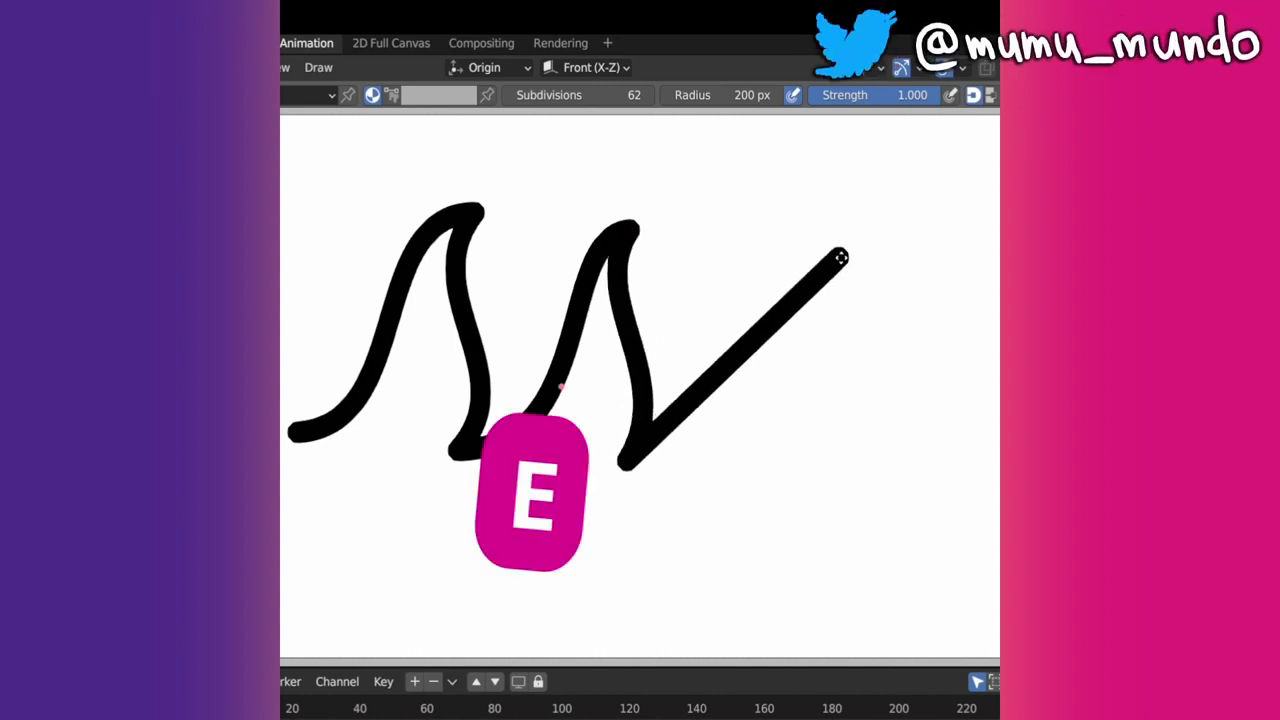
left_click(855, 264)
mouse_move(855, 264)
left_mouse_down()
mouse_move(770, 472)
mouse_move(807, 482)
left_mouse_up()
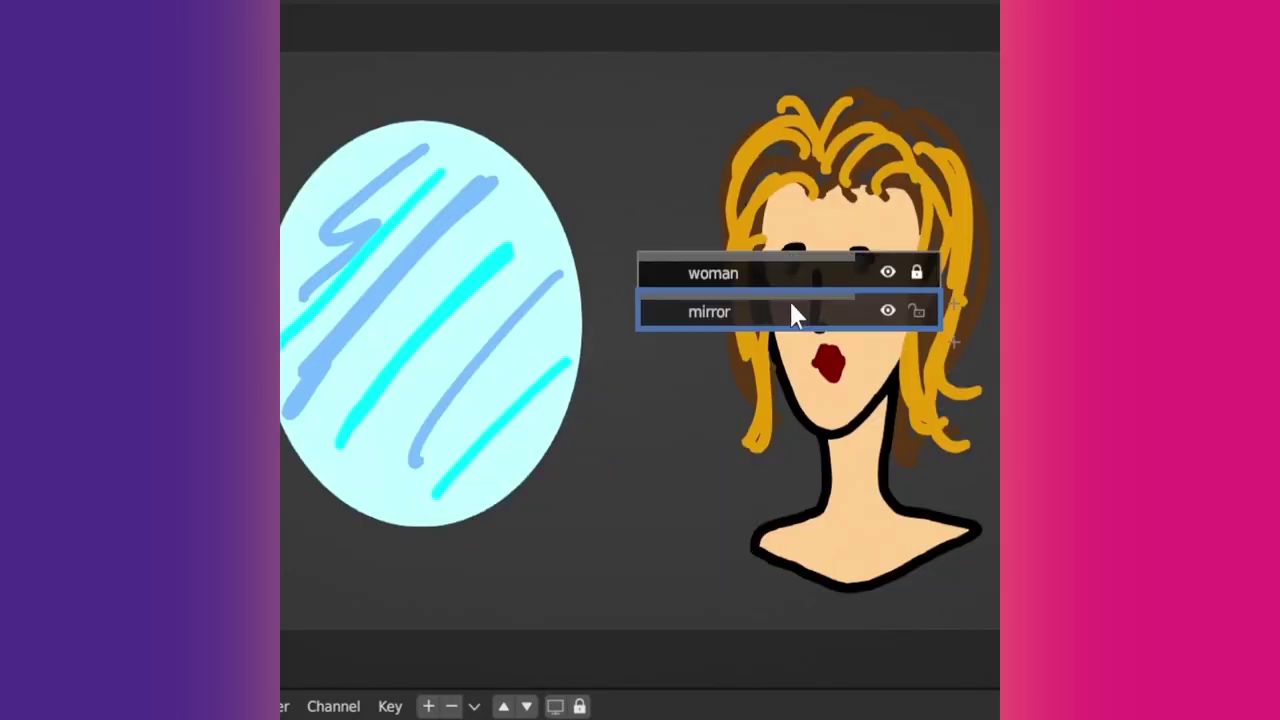
Step: Select the mirror drawing among the overlapping objects and test-move it, cancelling the move
left_click(796, 279)
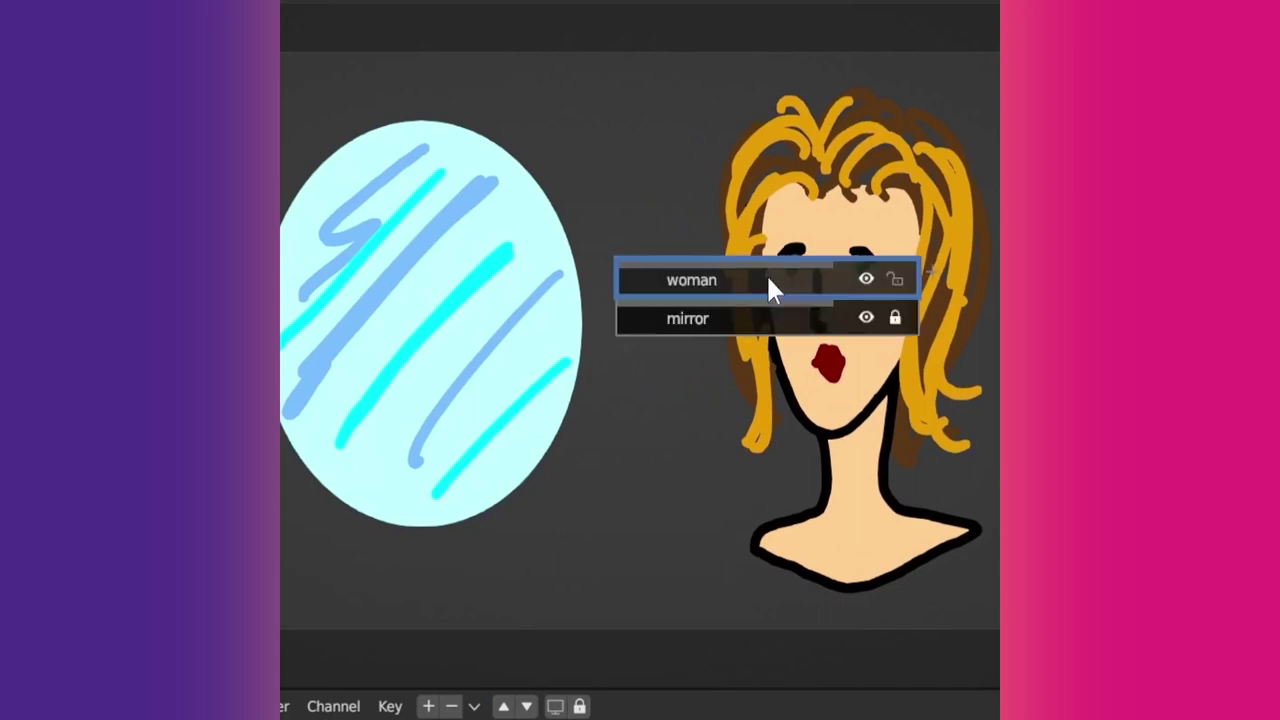
left_click(765, 302)
key("g")
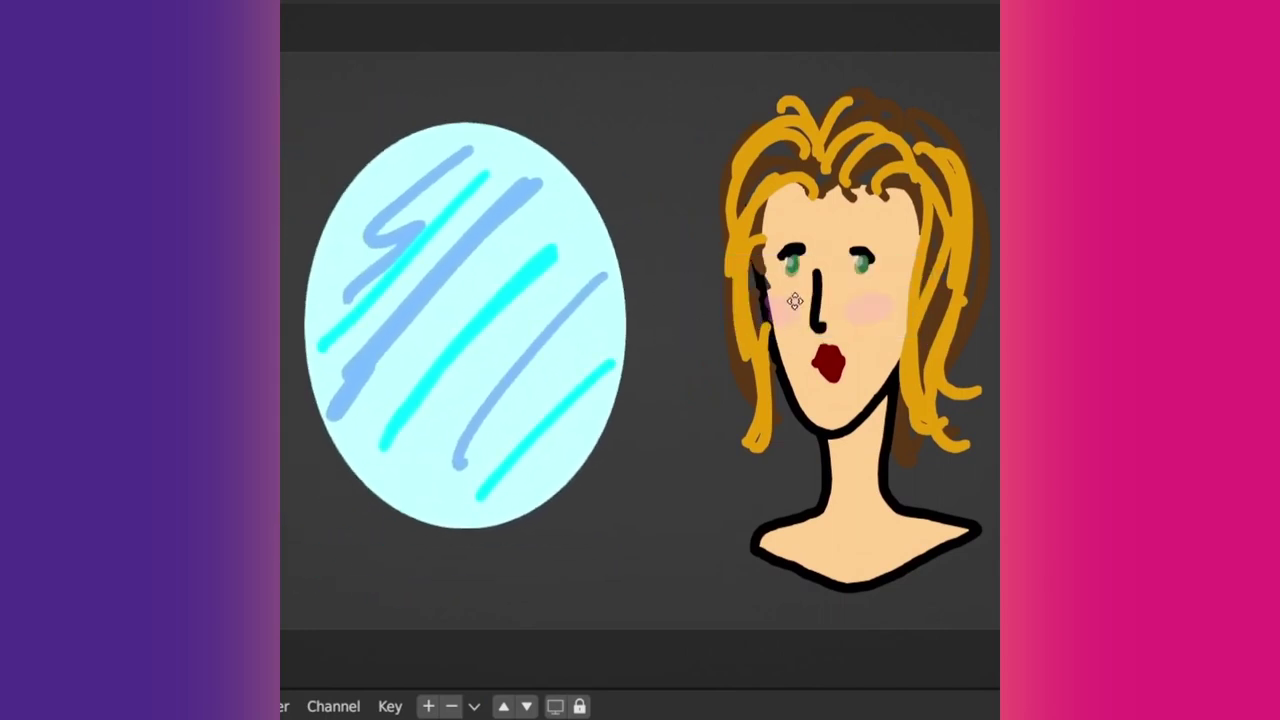
right_click(794, 301)
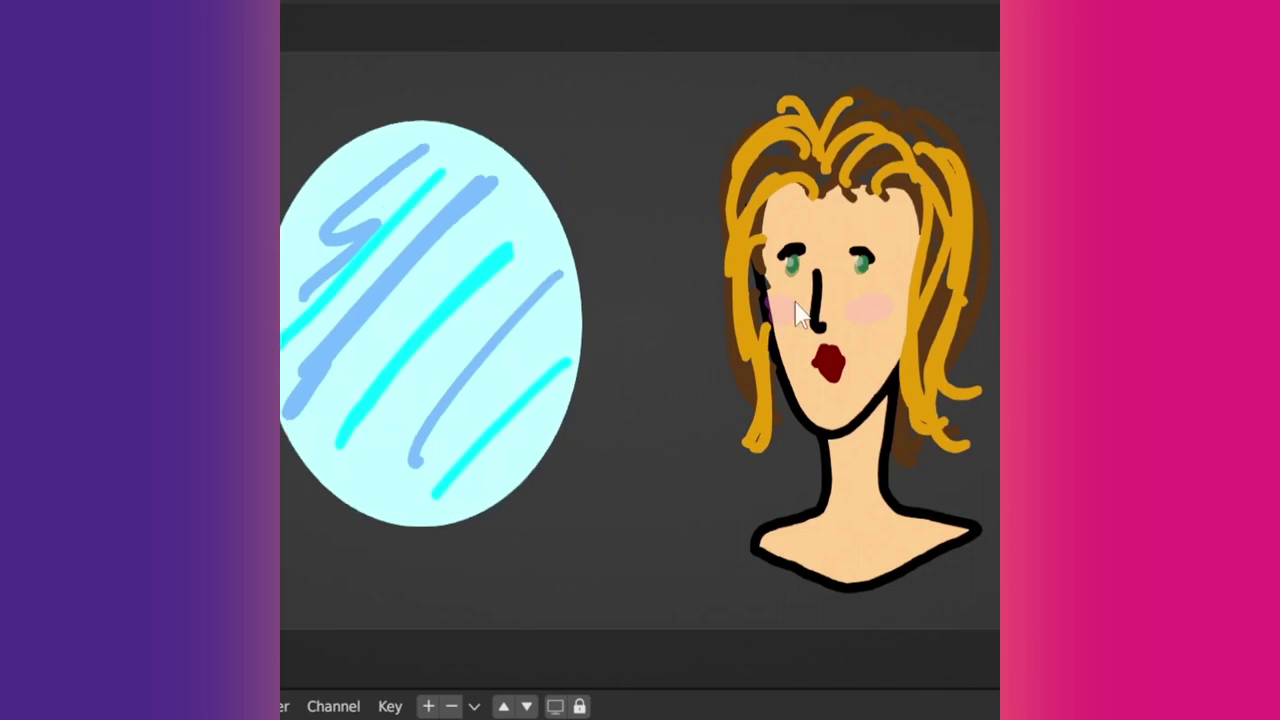
Step: Select the woman drawing and move it left, nearer the mirror
left_click(926, 346, "alt")
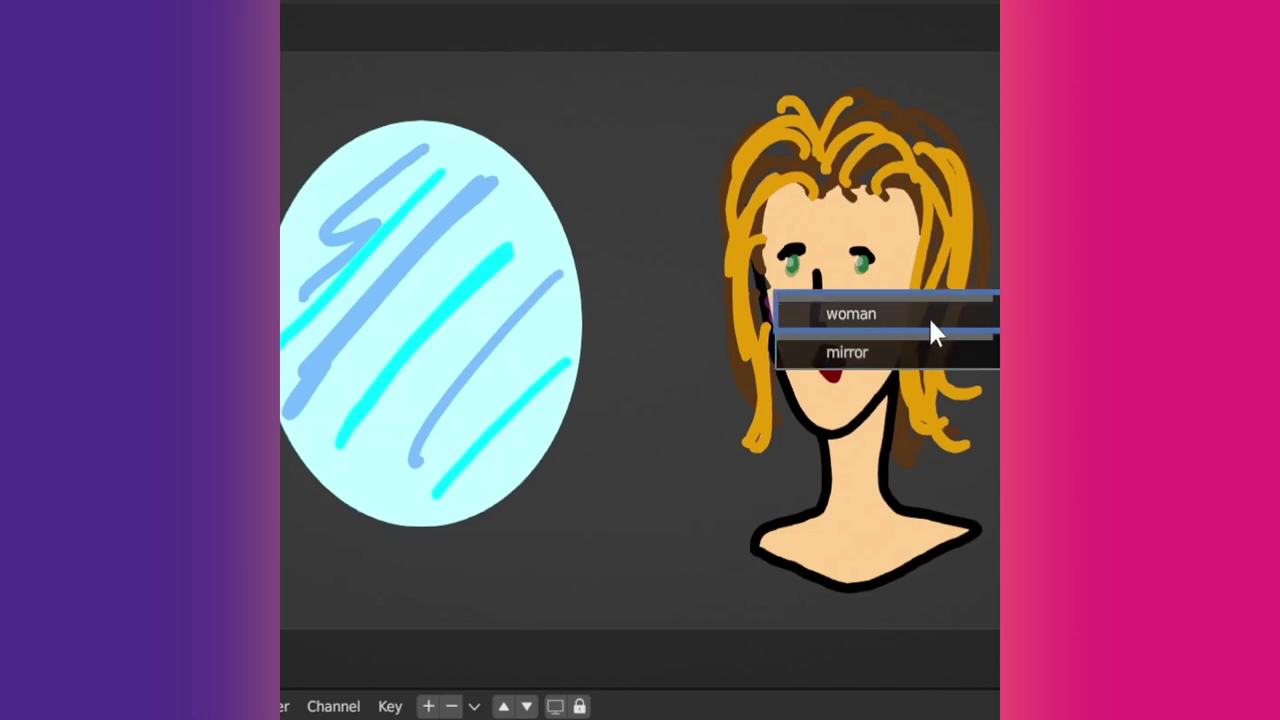
left_click(928, 316)
key("g")
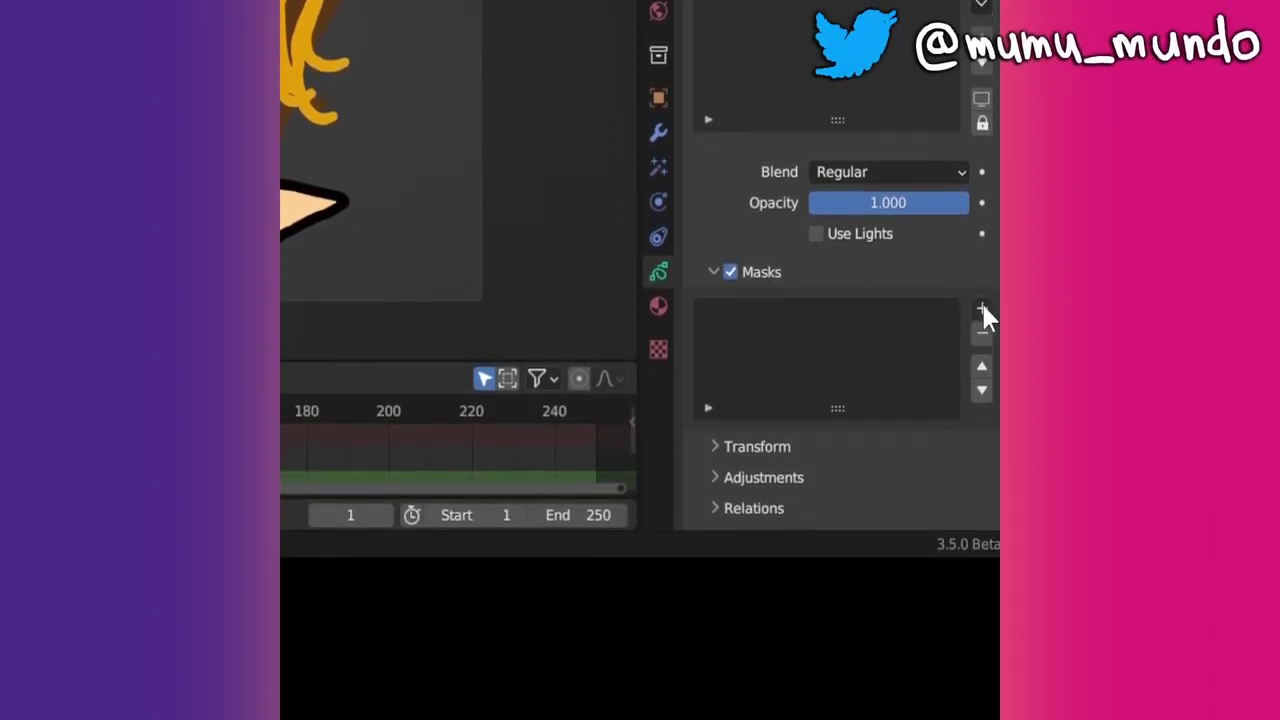
Step: Add the mirror layer as the woman layer's mask and move mirror above woman
left_click(982, 307)
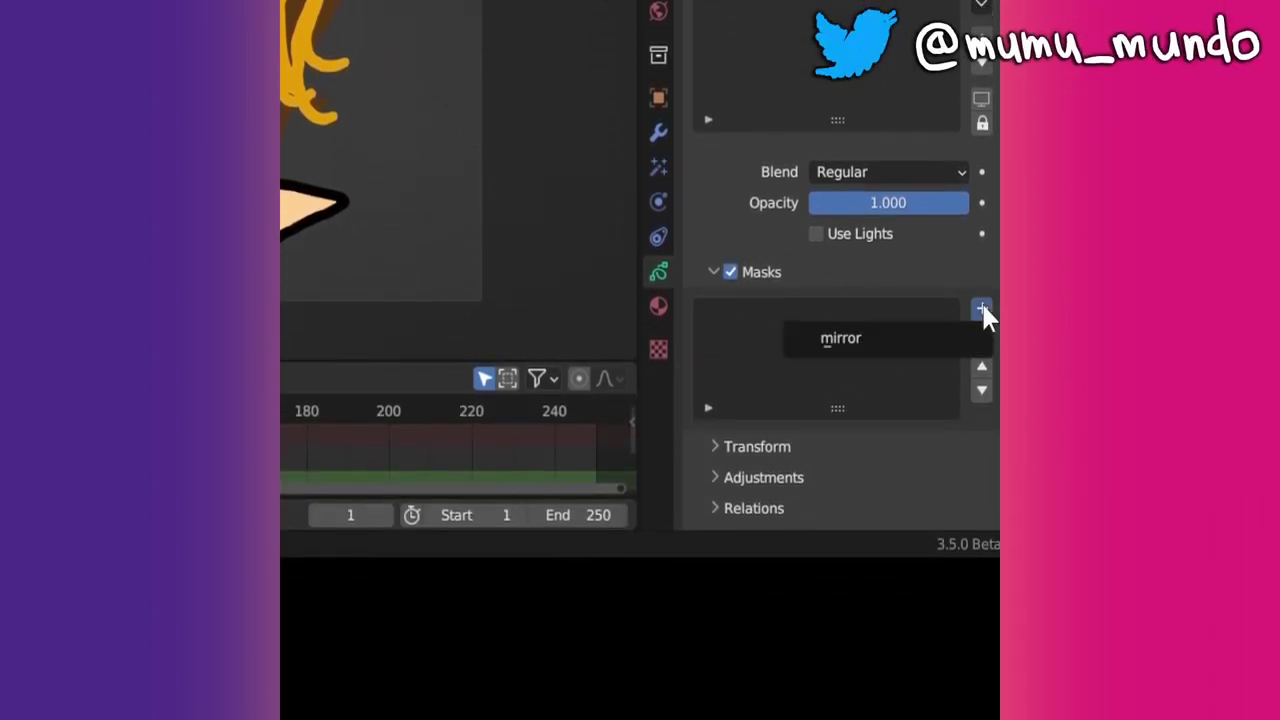
left_click(840, 340)
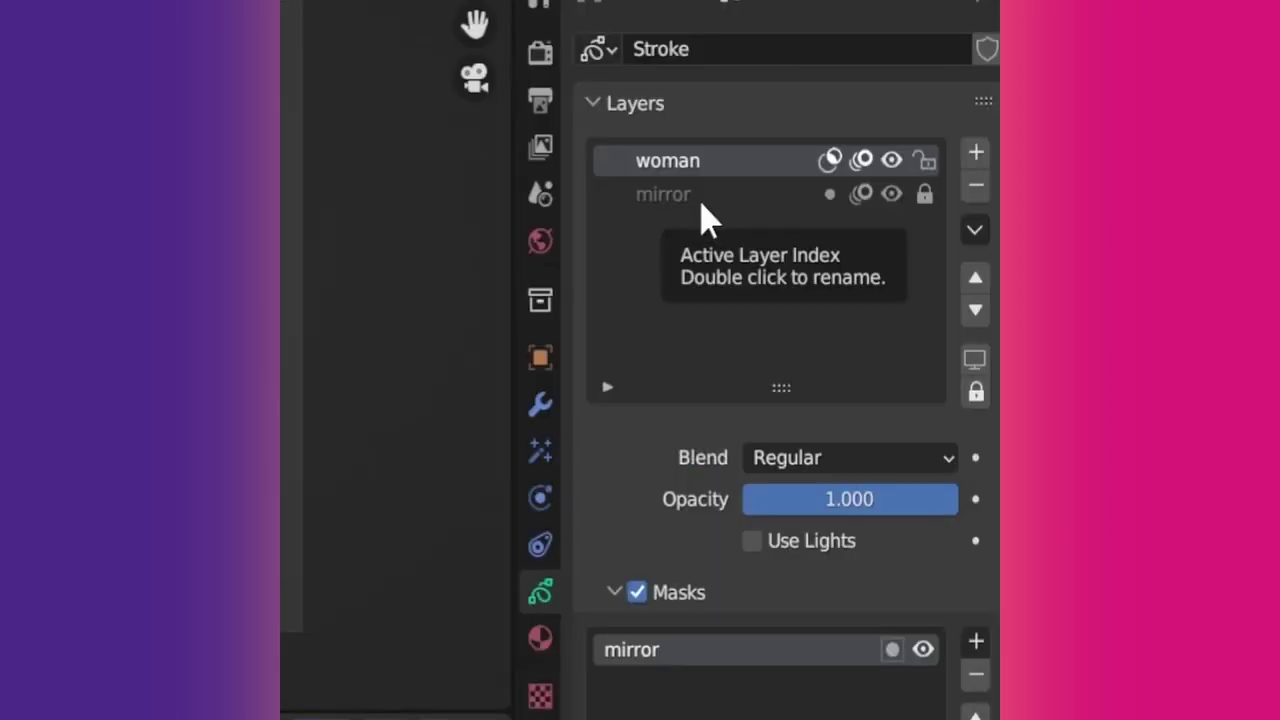
left_click(700, 200)
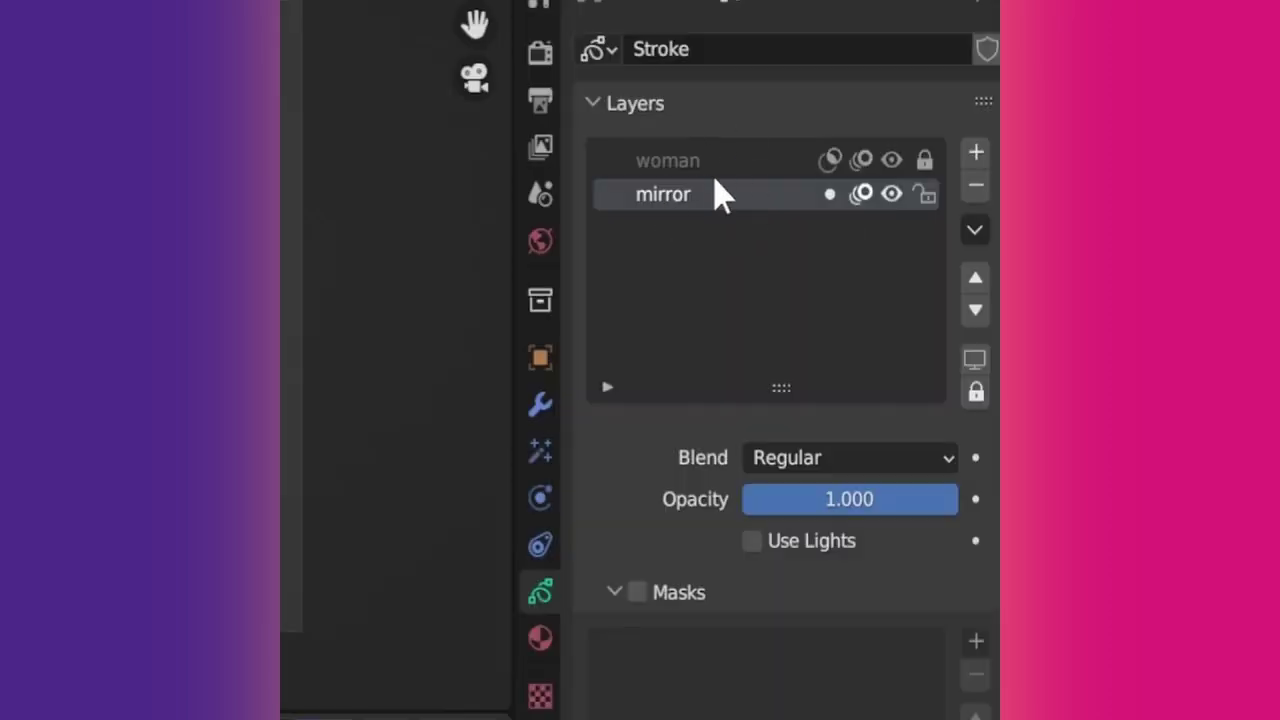
left_click(975, 280)
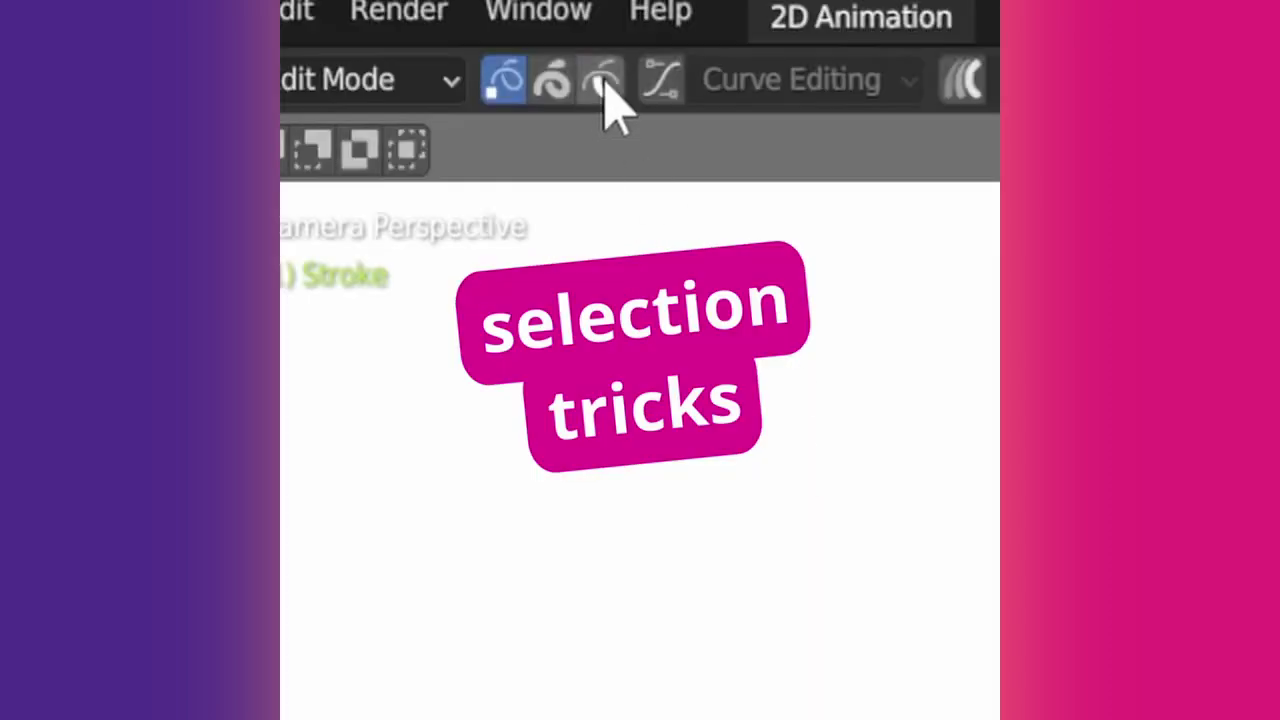
Step: Switch to stroke select mode and select both black strokes sharing the same material
left_click(603, 82)
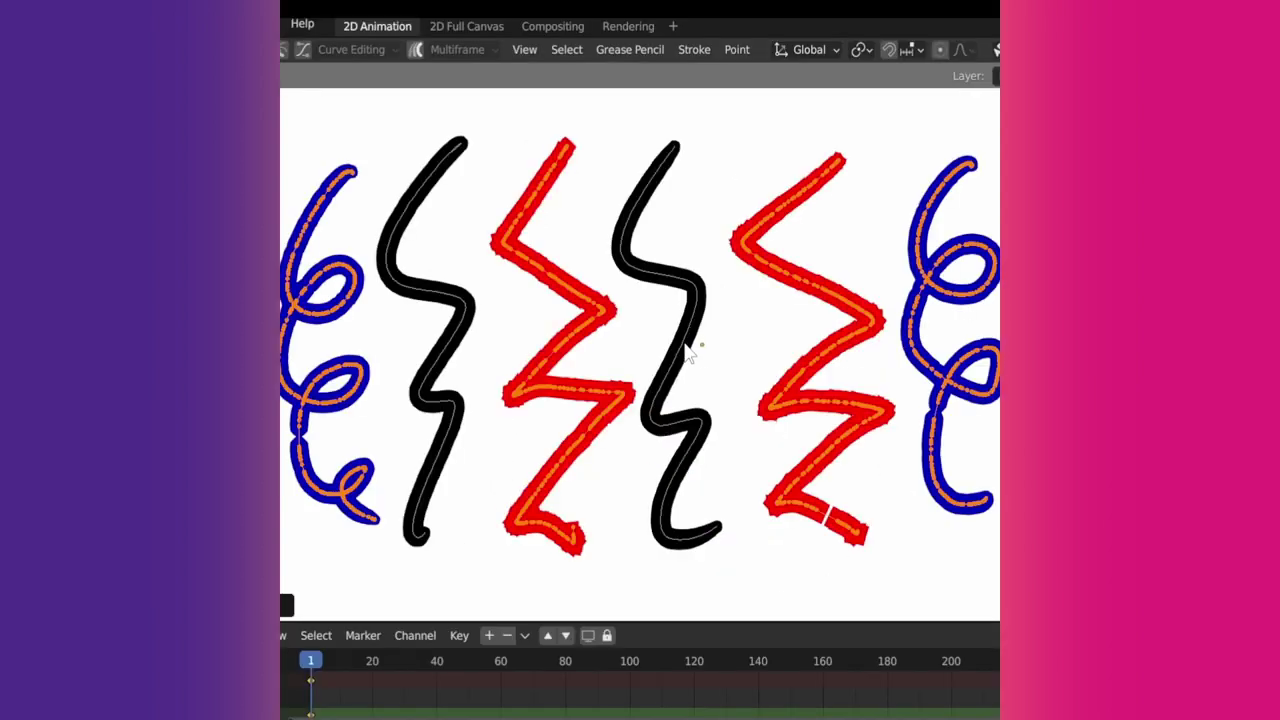
key("shift+g")
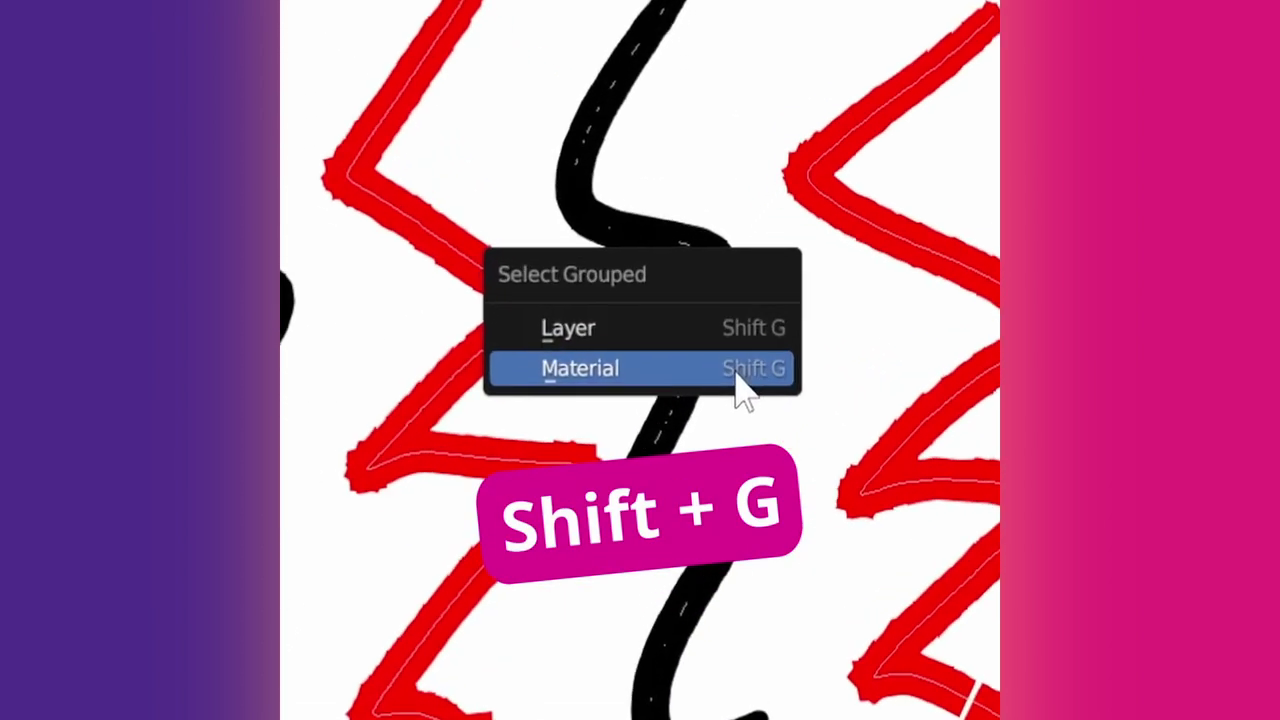
left_click(758, 390)
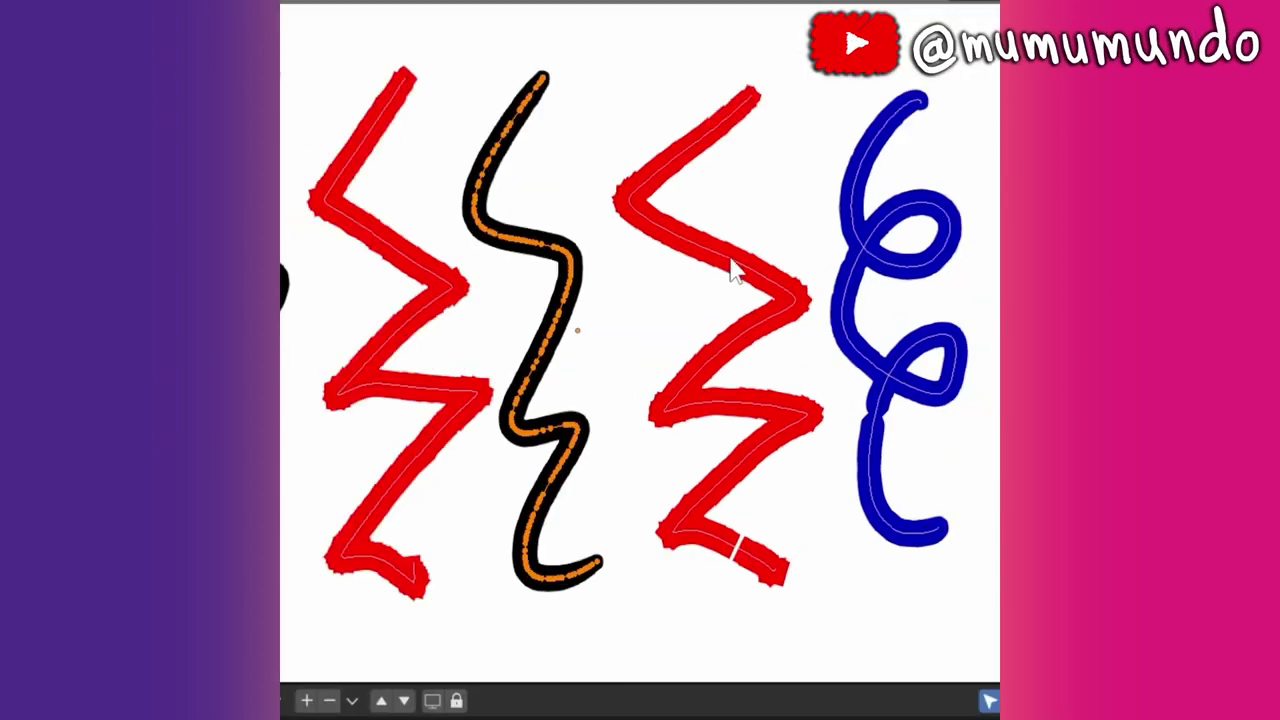
Step: Select in turn the whole right and left red zigzags, the black wave, and the blue loop
left_click(795, 333)
key("l")
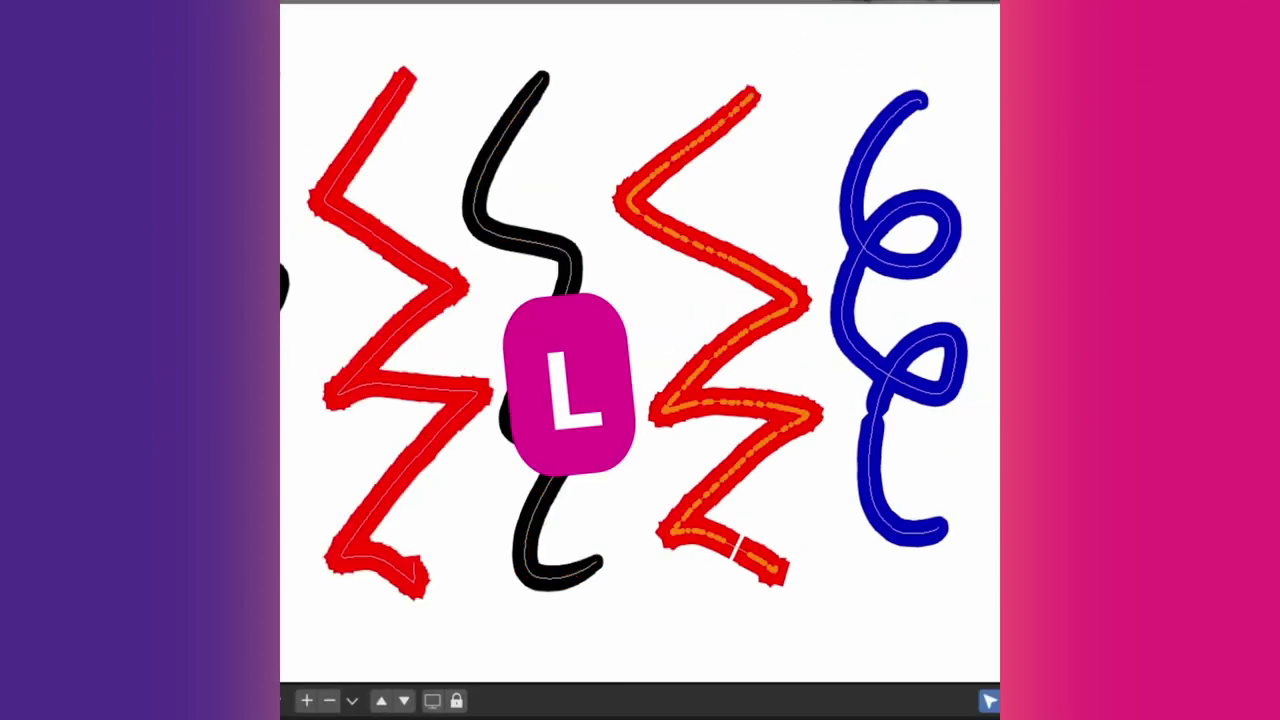
left_click(455, 352)
key("l")
left_click(565, 332)
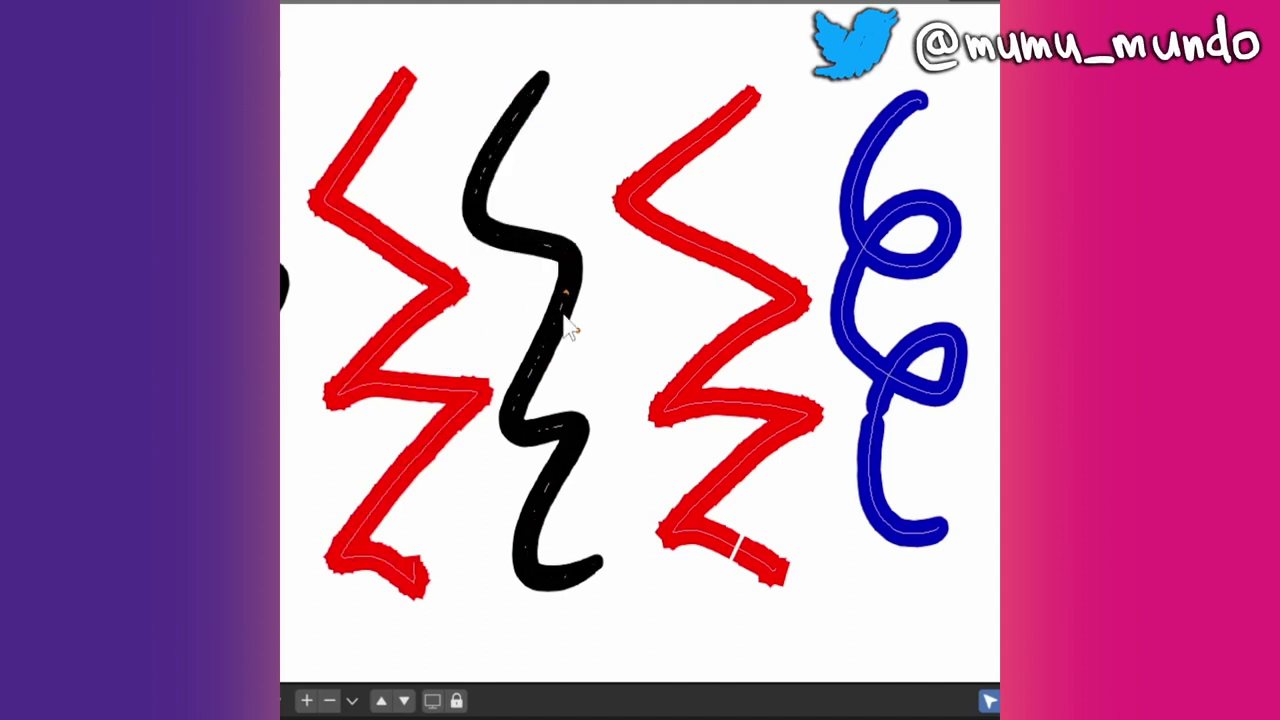
key("l")
left_click(846, 228)
Step: Select the blue looping stroke, then select and deselect all Squares Stroke strokes
key("l")
left_click(765, 171)
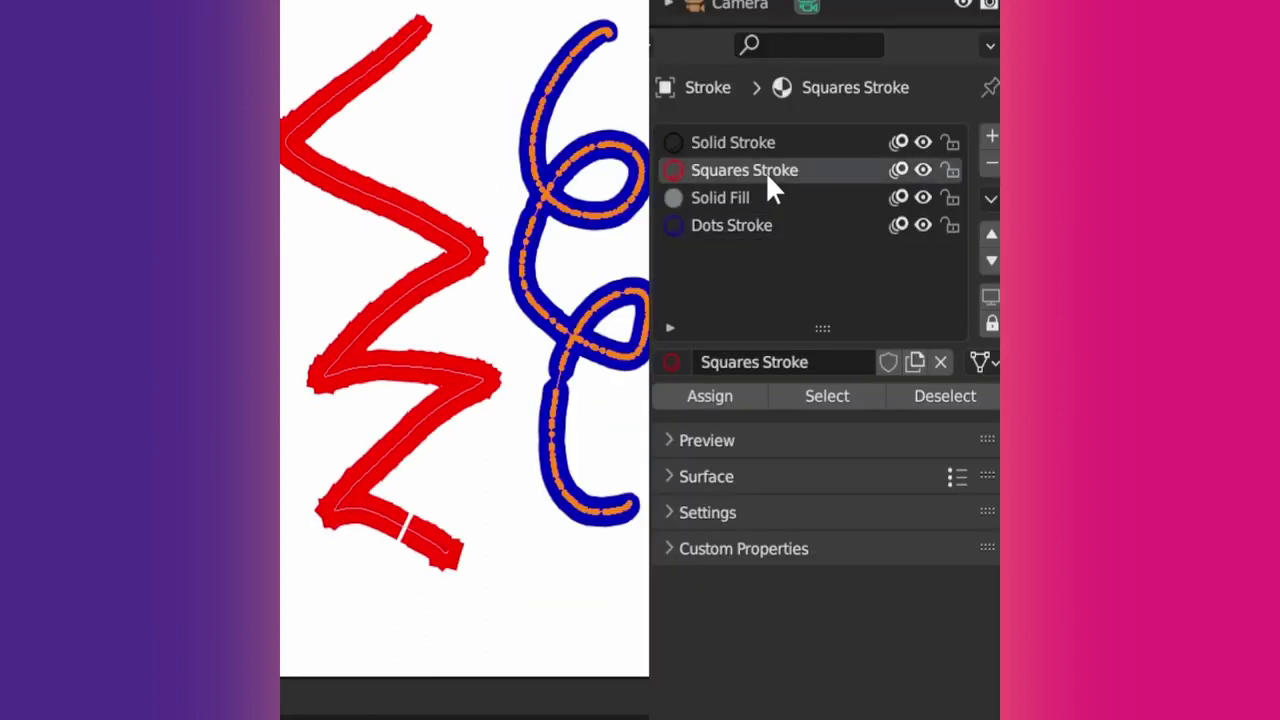
left_click(843, 391)
key("alt+a")
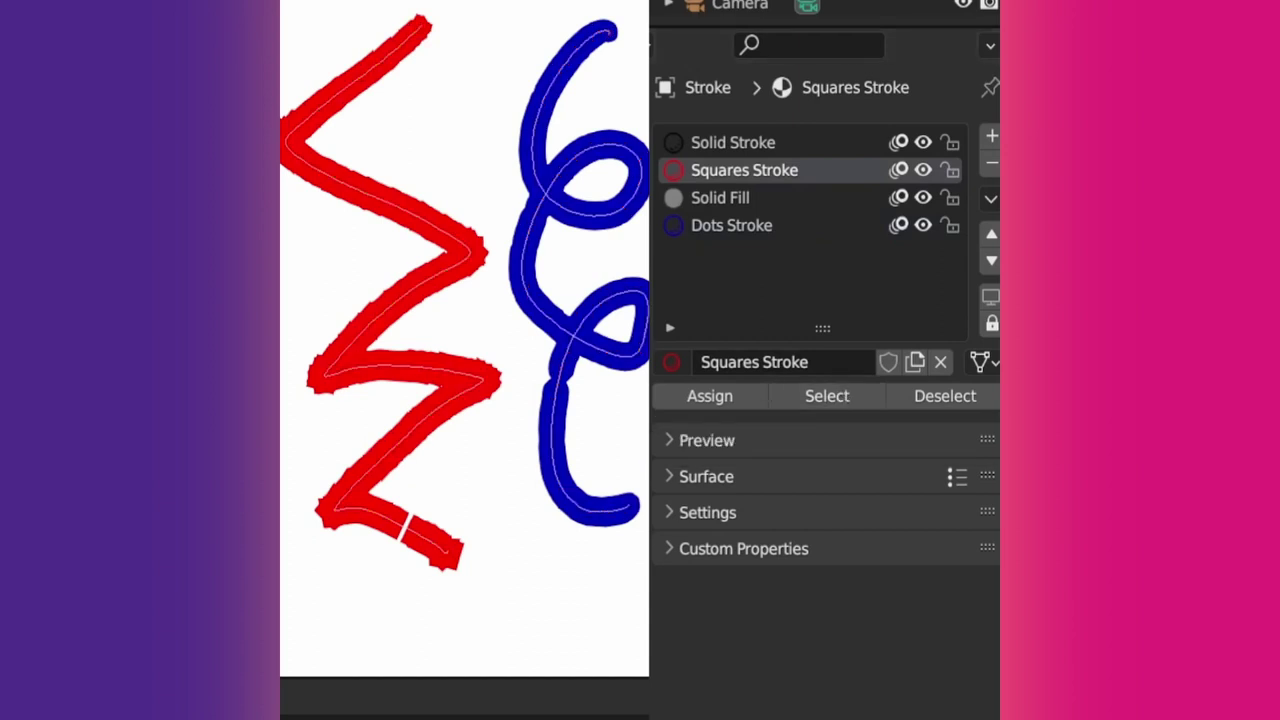
Step: Select and then deselect all strokes using the Dots Stroke material
left_click(759, 228)
left_click(827, 400)
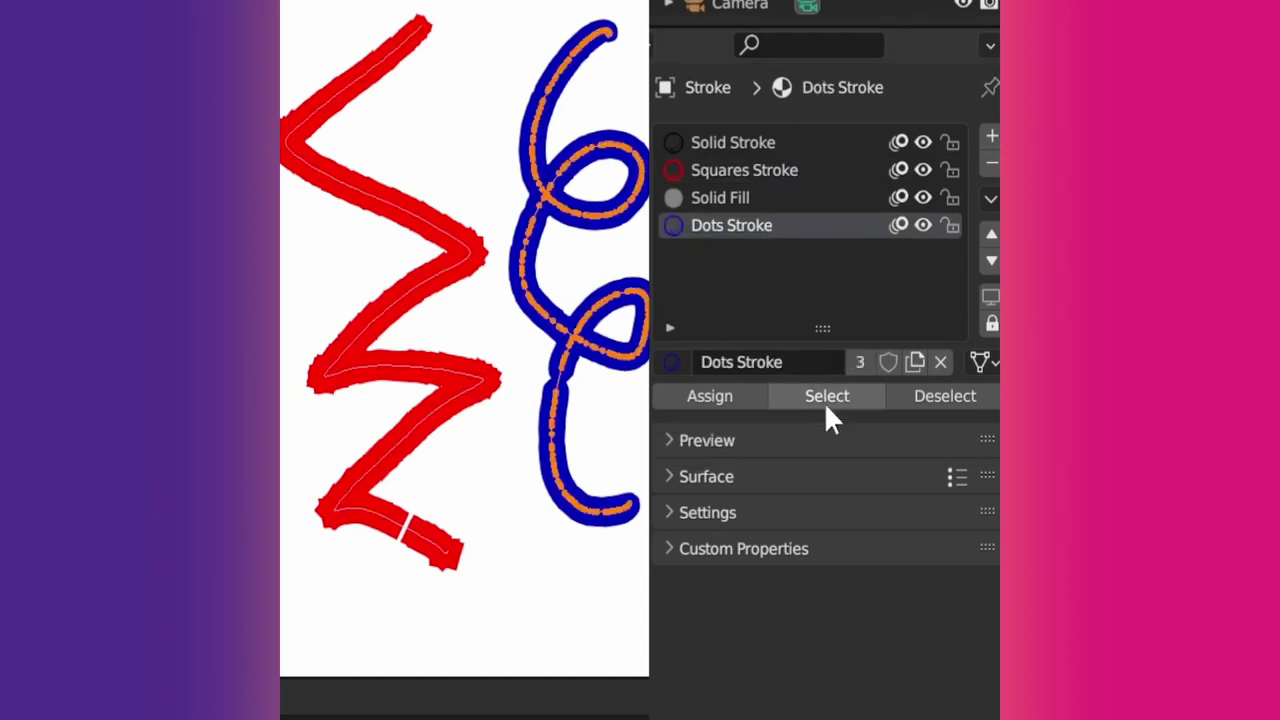
left_click(950, 400)
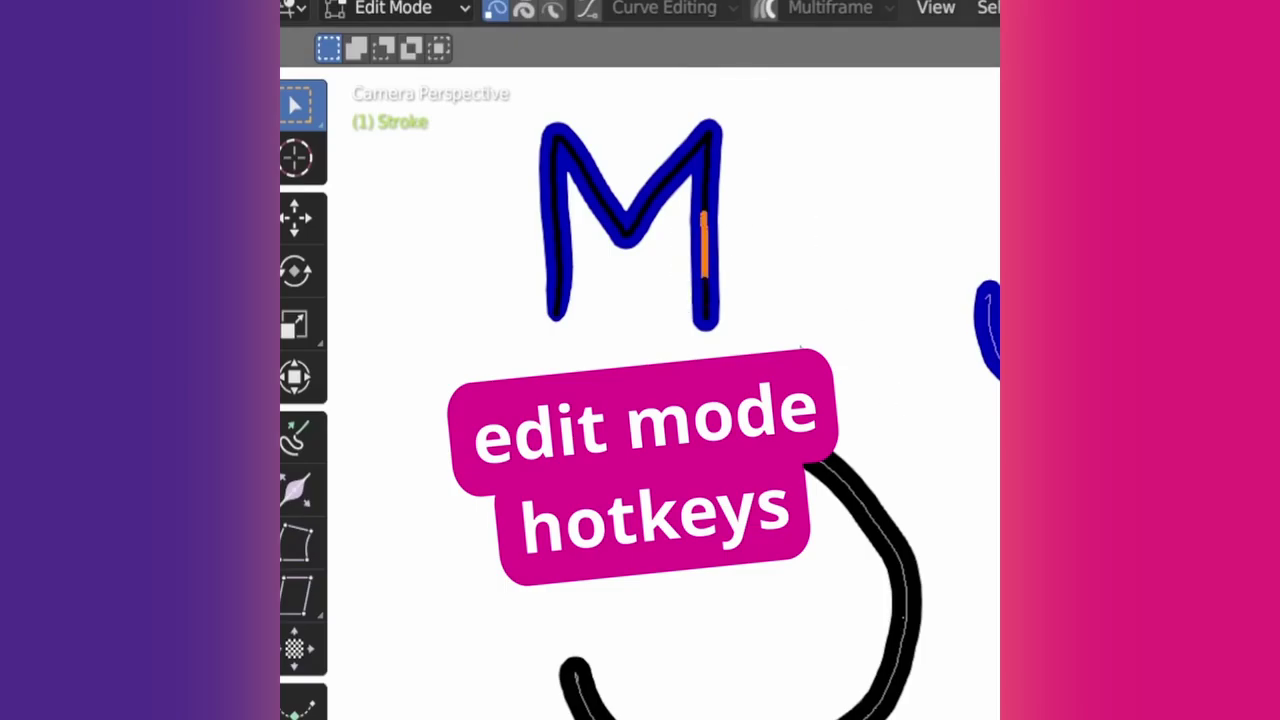
Step: Move the selected stroke to Another Layer and join the J pieces into one stroke
key("m")
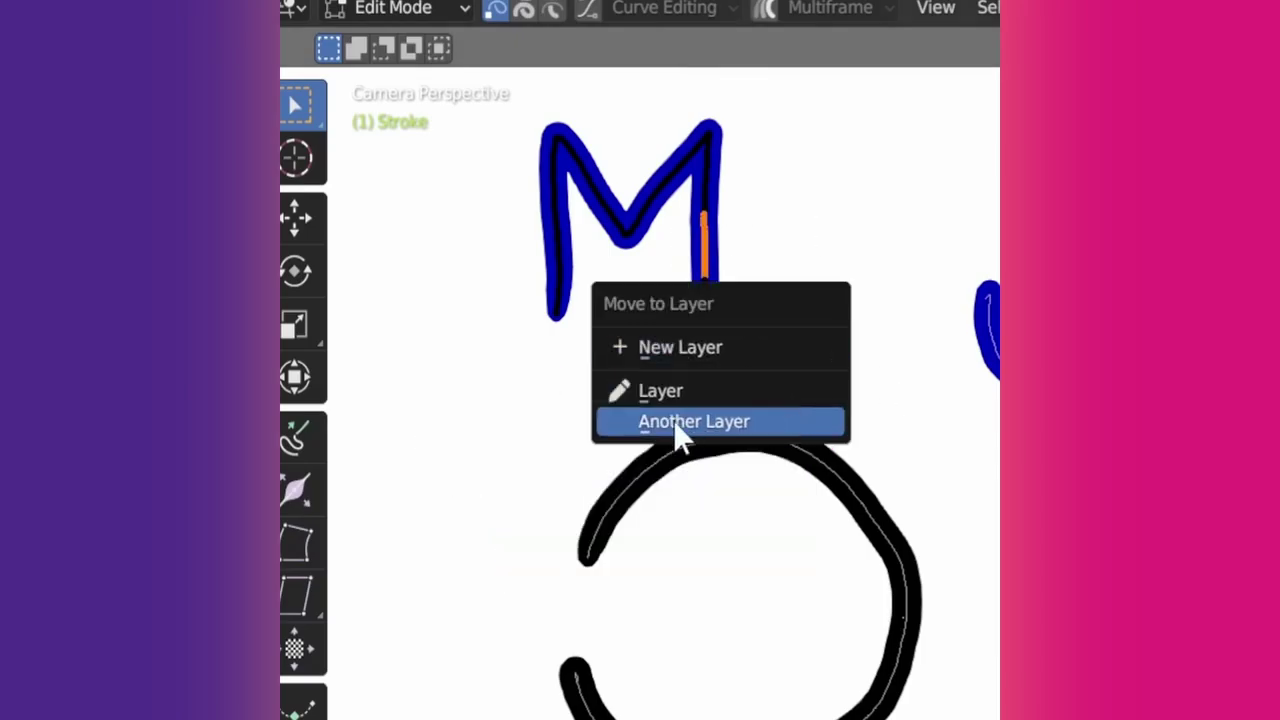
left_click(736, 424)
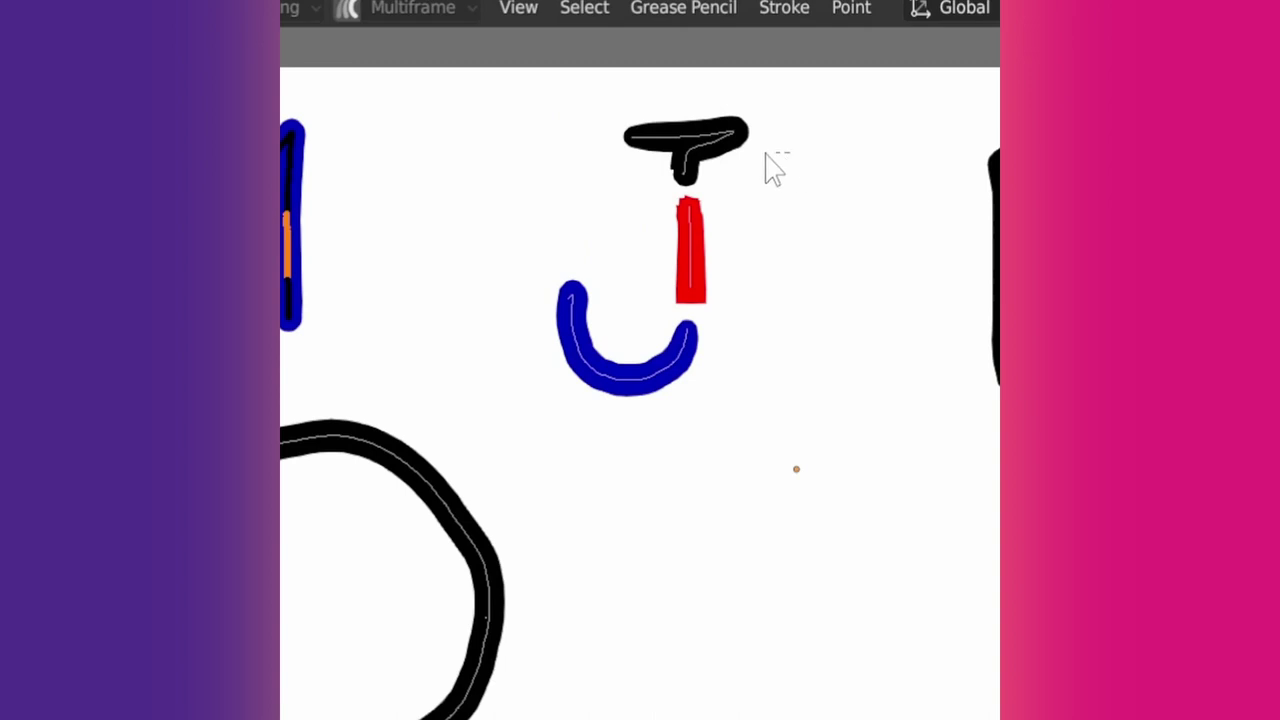
left_click_drag(627, 367, 627, 367)
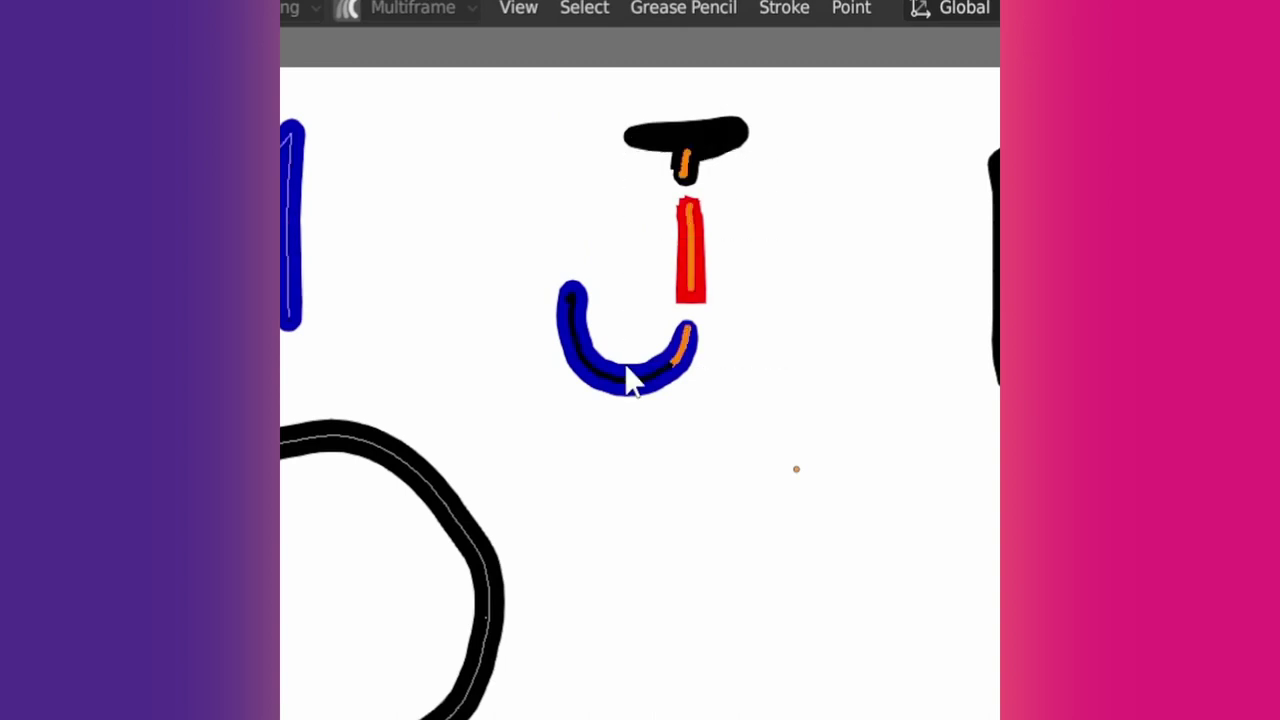
key("ctrl+j")
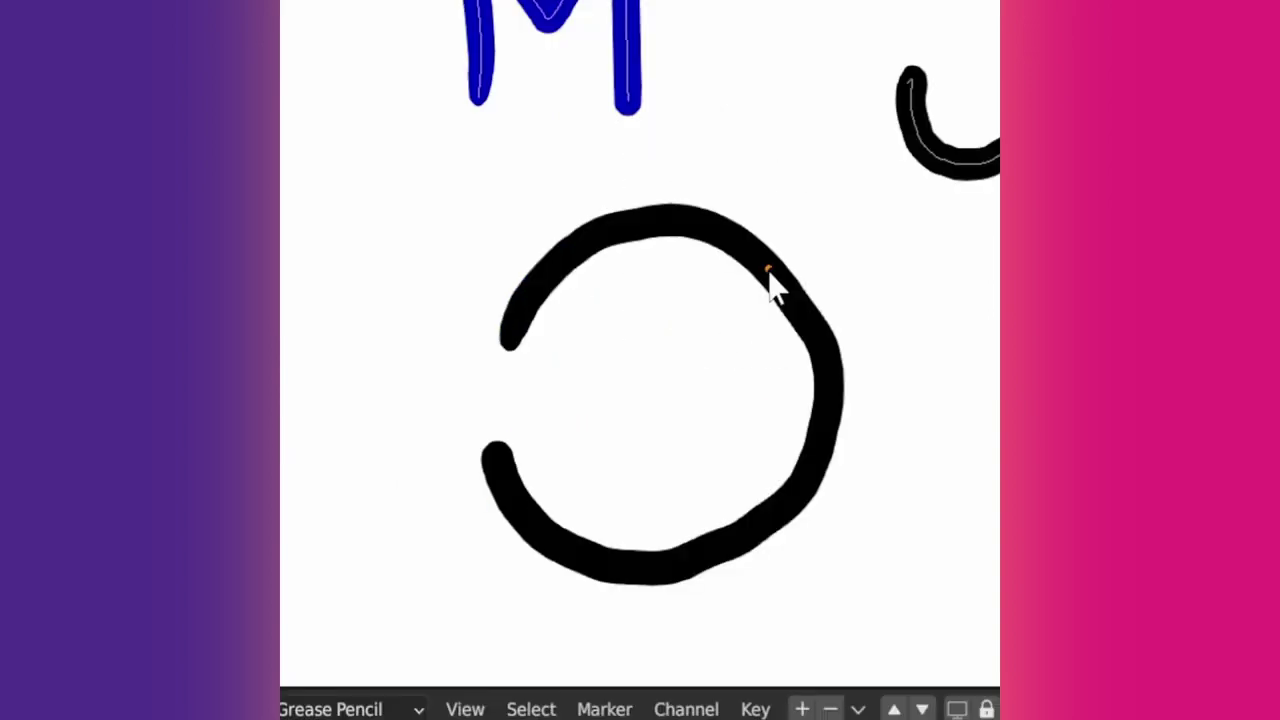
Step: Close the open circle stroke and split off its right-hand arc
key("f")
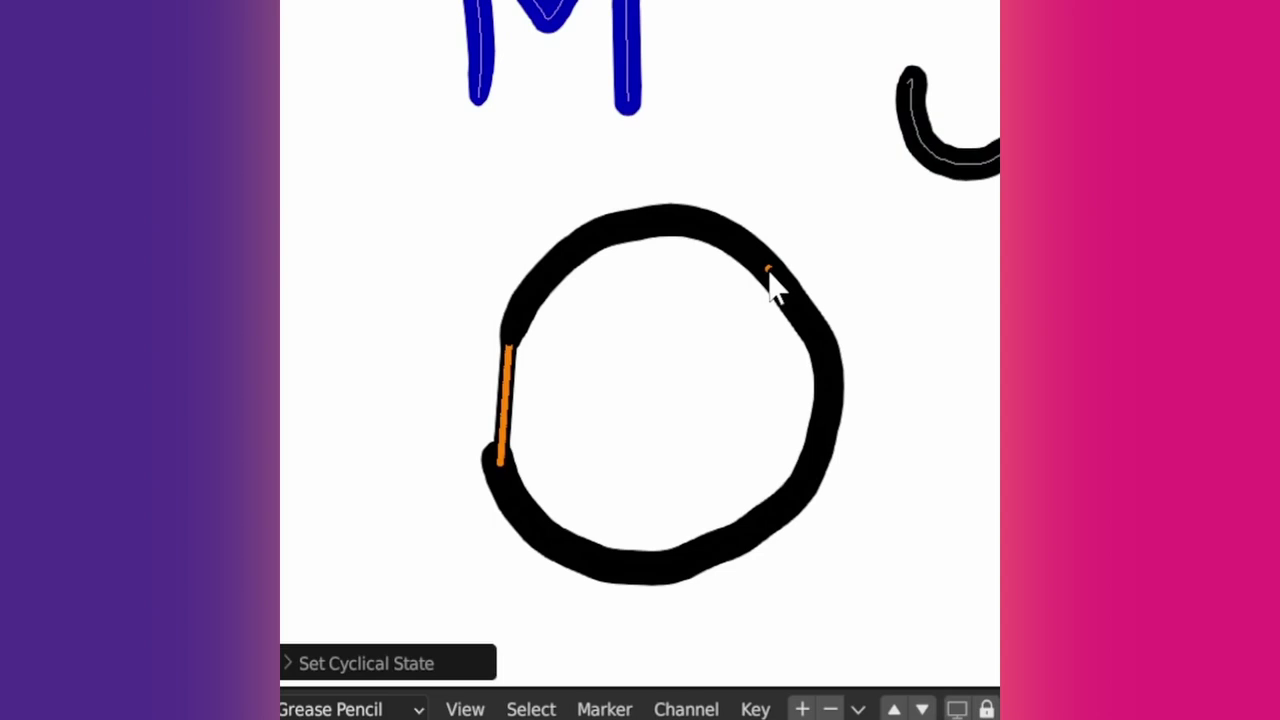
left_click_drag(900, 266, 689, 508)
left_click_drag(527, 518, 524, 522)
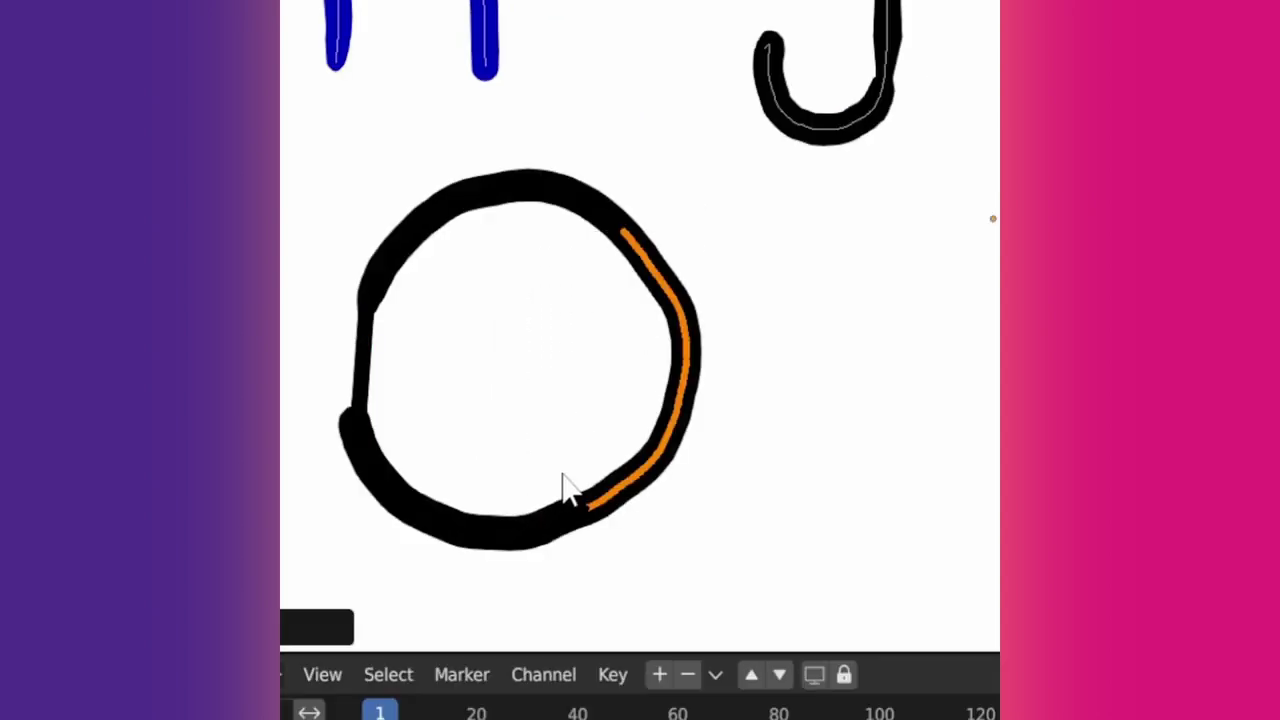
key("v")
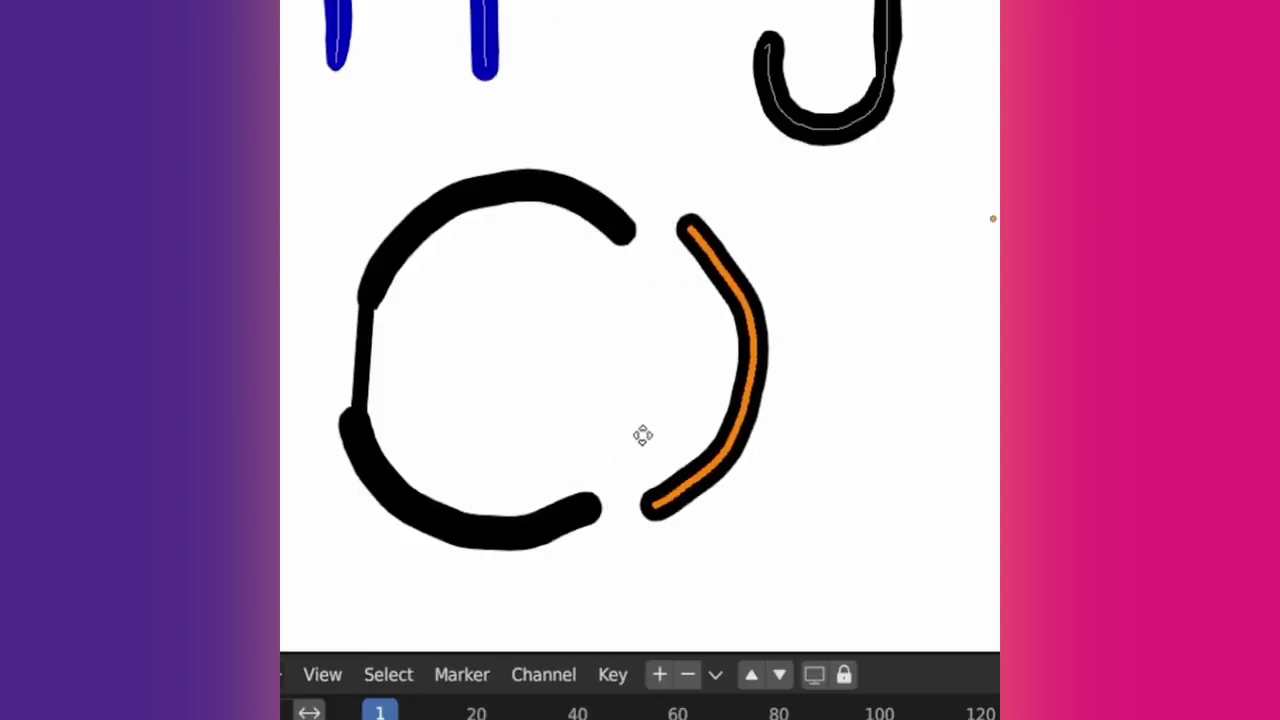
Step: Place the detached arc to the right and duplicate it into several more arcs
left_click(644, 450)
key("shift+d")
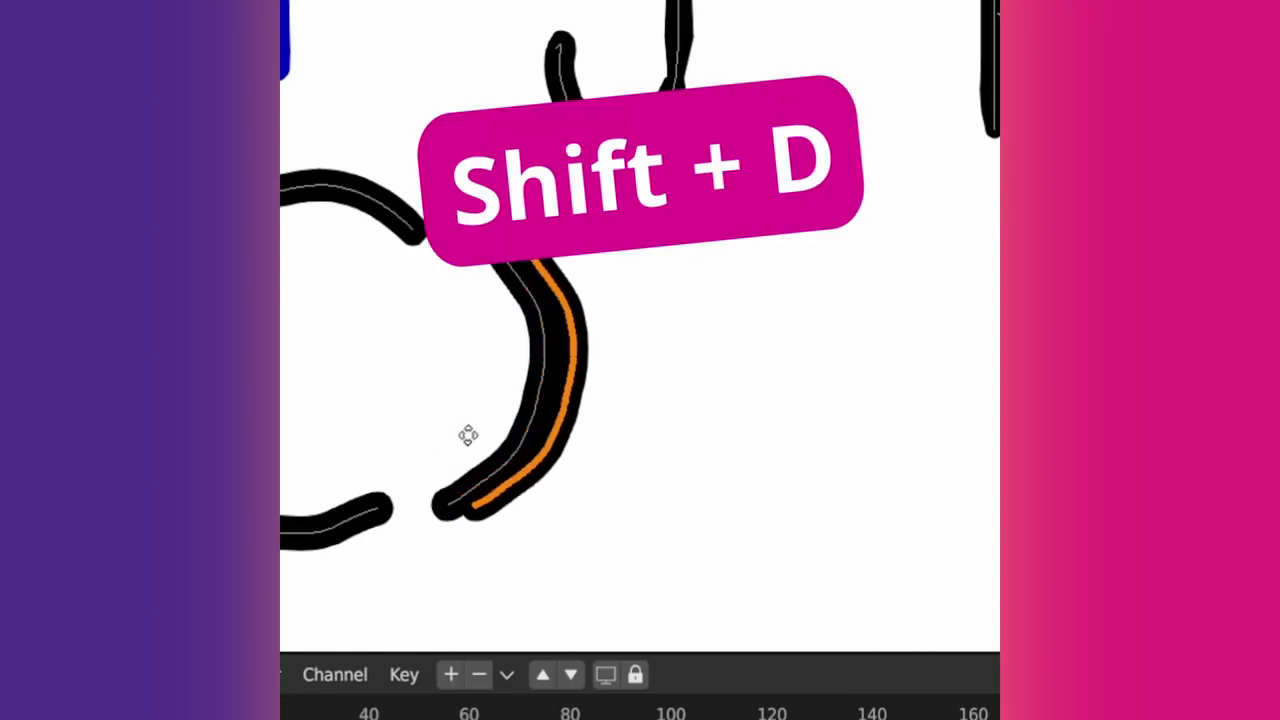
left_click(609, 425)
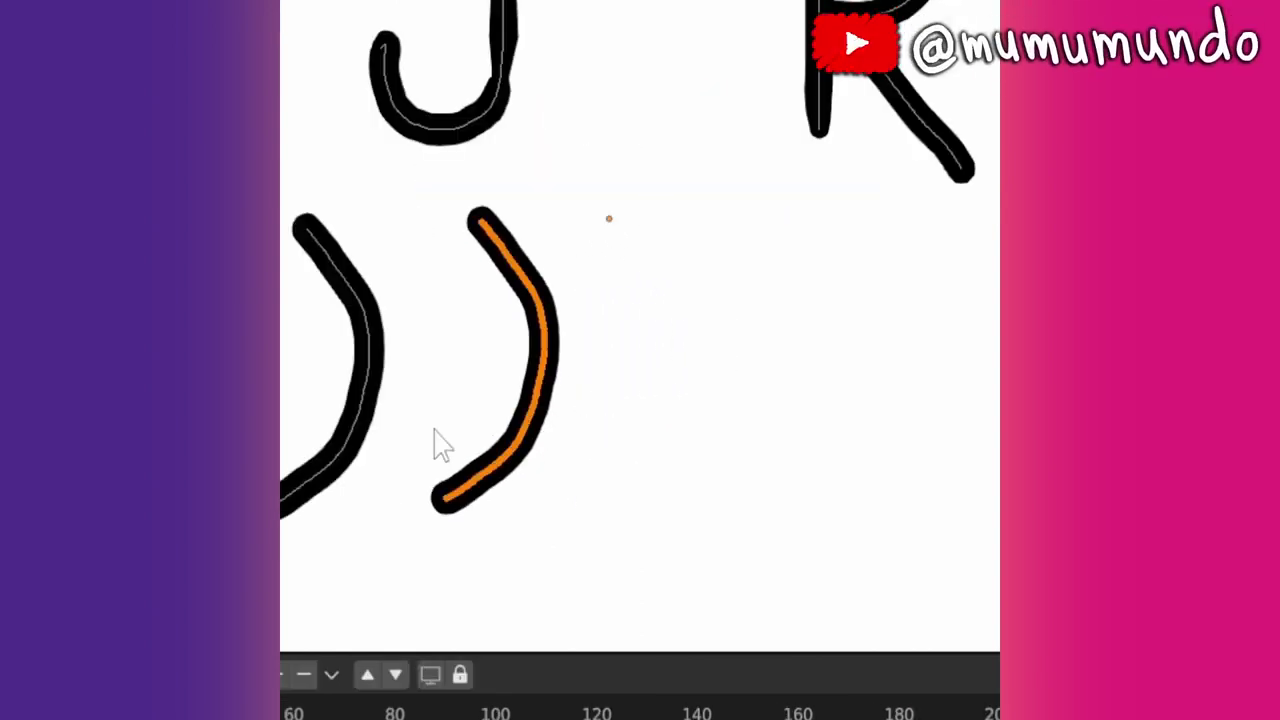
key("shift+r")
key("shift+r")
key("shift+r")
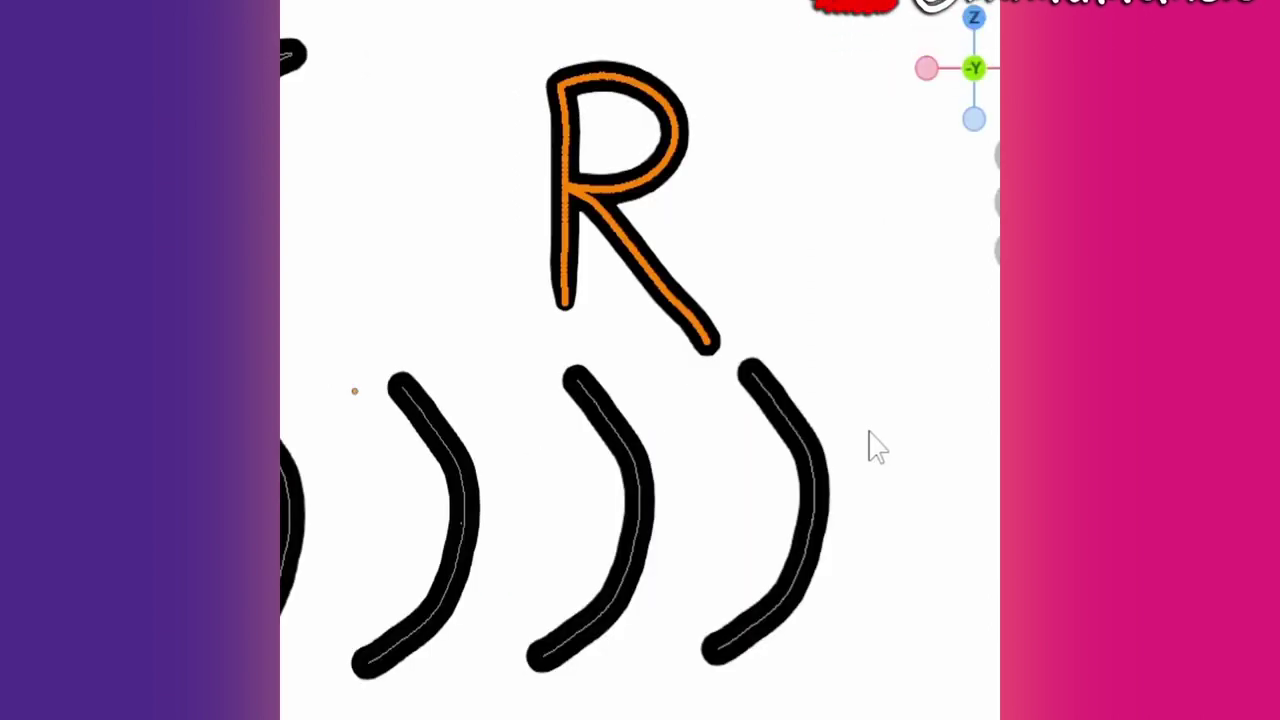
key("alt+s")
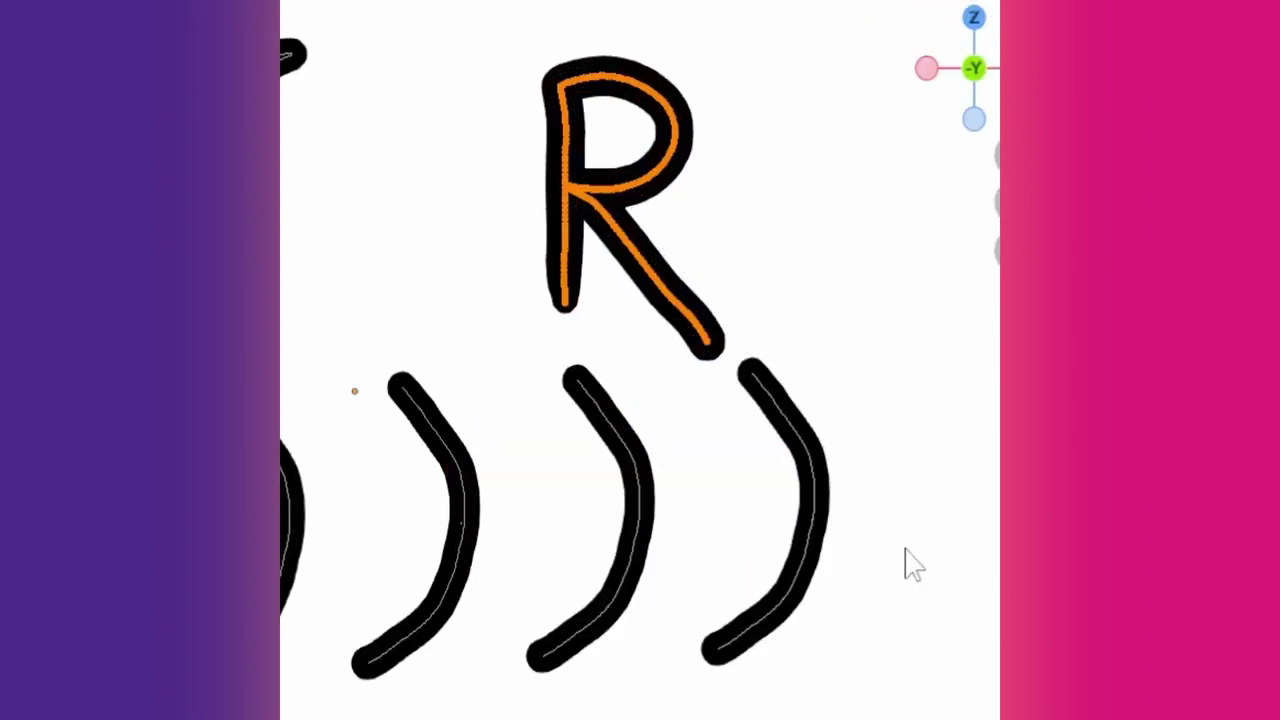
Step: Adjust the R stroke's strength and mirror orientation, then dissolve the selected points
key("shift+f")
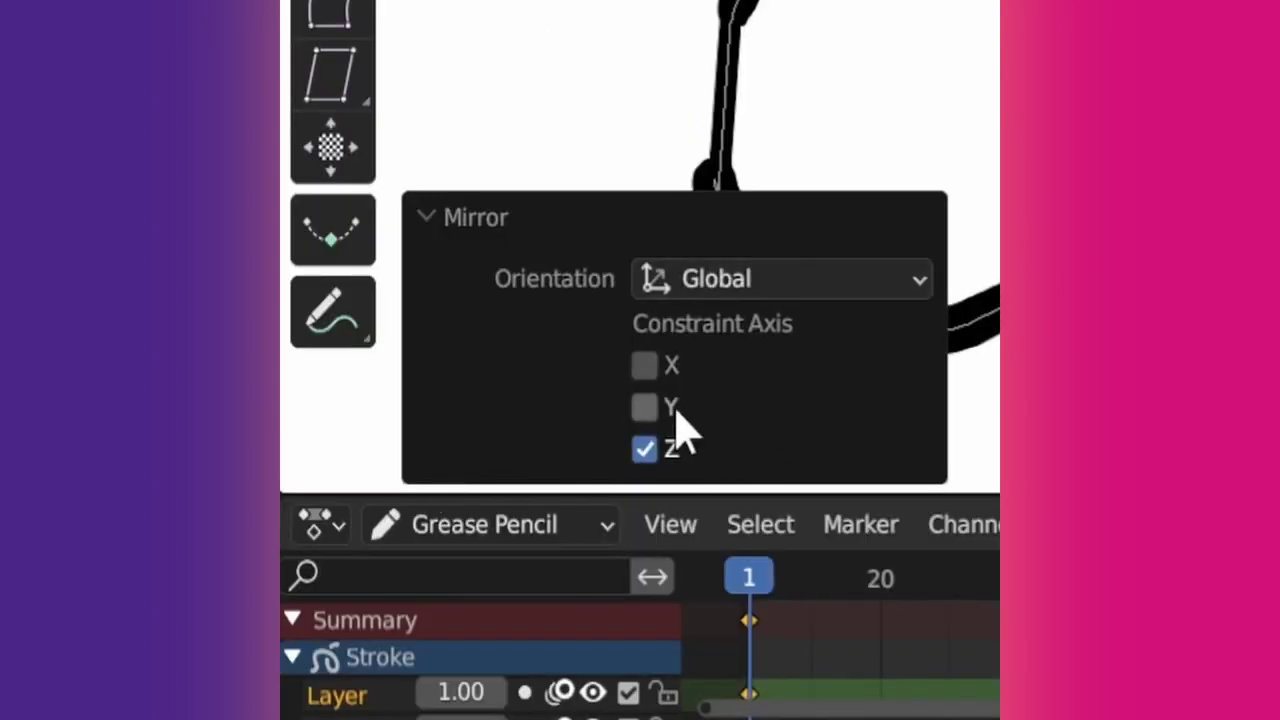
left_click(792, 281)
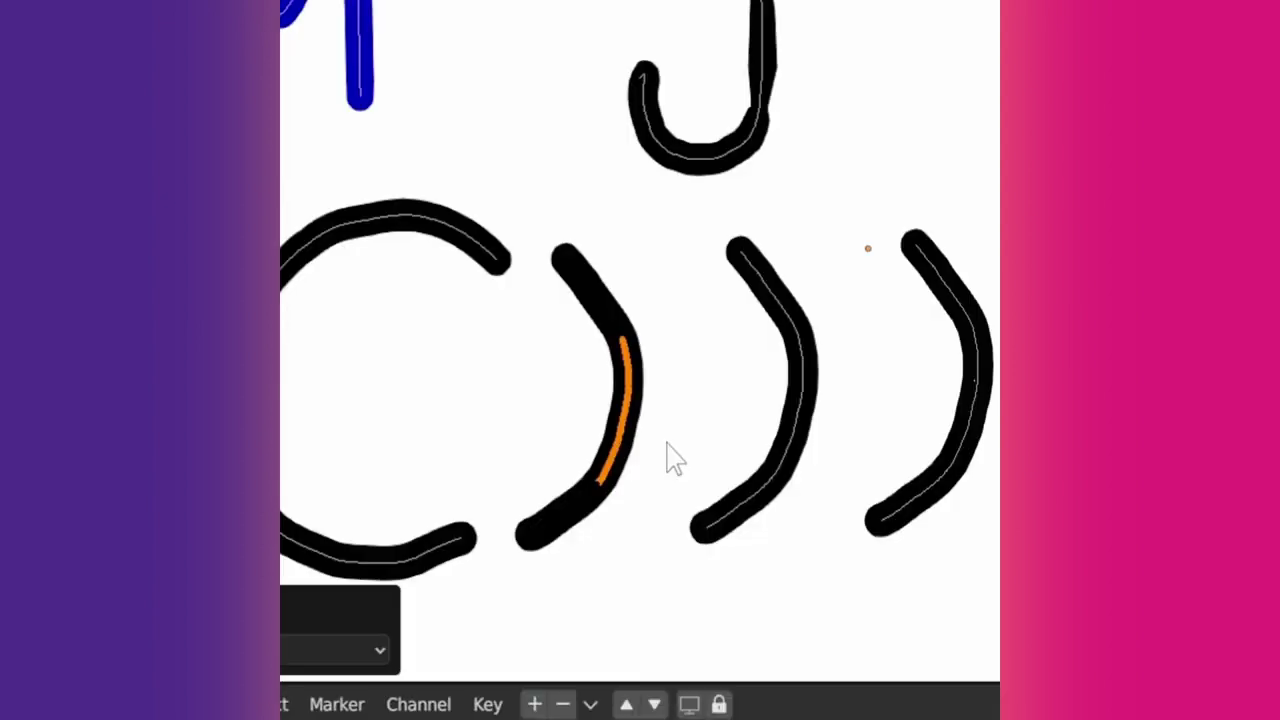
key("x")
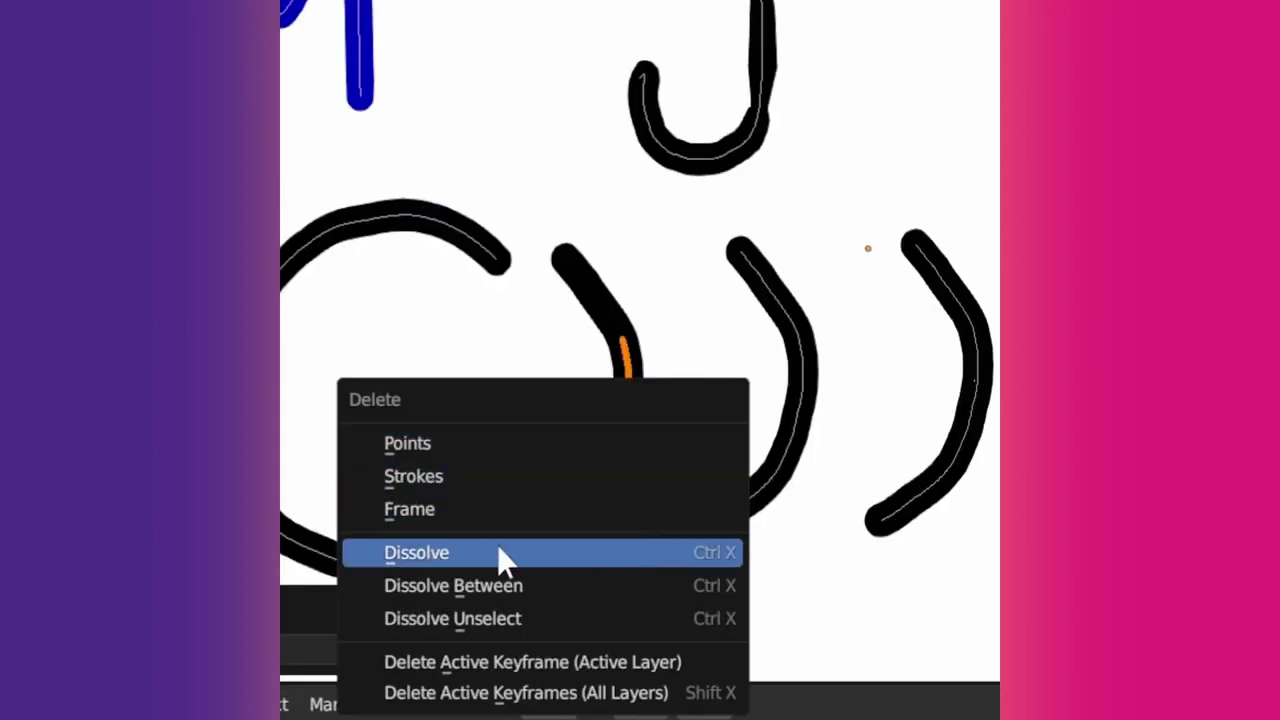
left_click(497, 555)
Step: Delete the middle points of the third stroke to split it, then select the right stroke's middle
left_click_drag(767, 405, 712, 468)
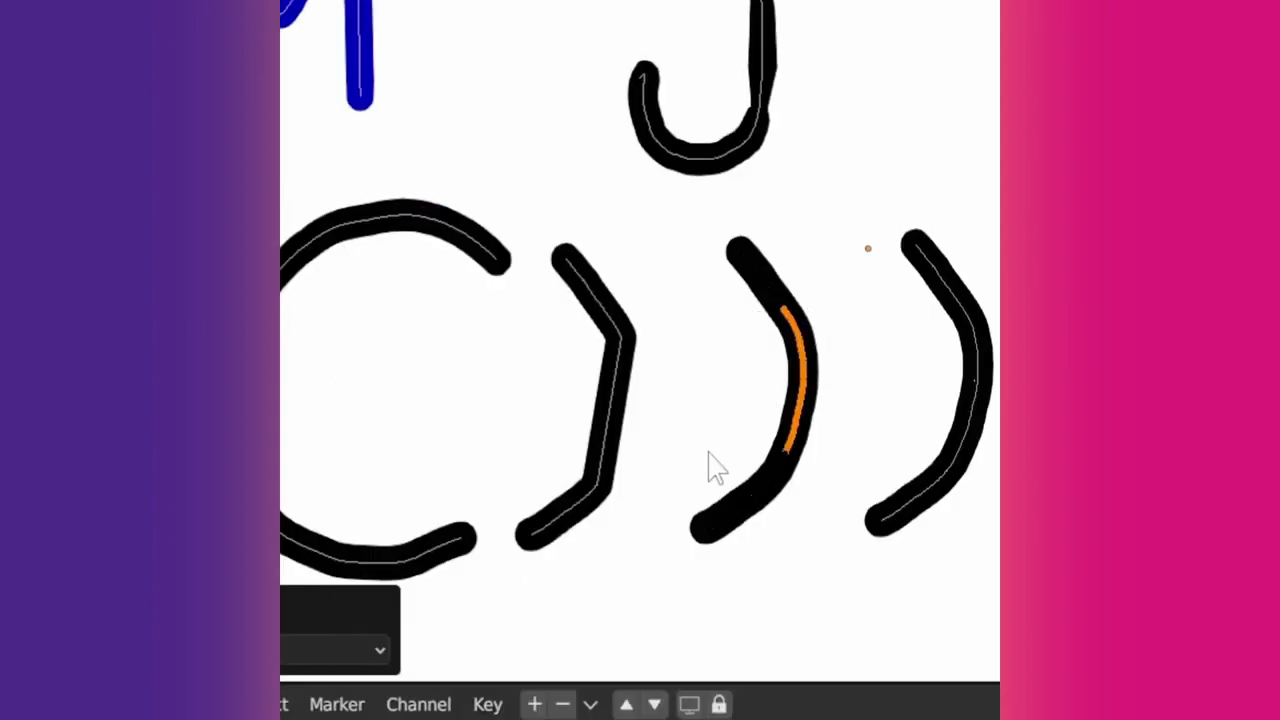
key("x")
left_click(666, 342)
left_click_drag(876, 334, 1000, 440)
key("x")
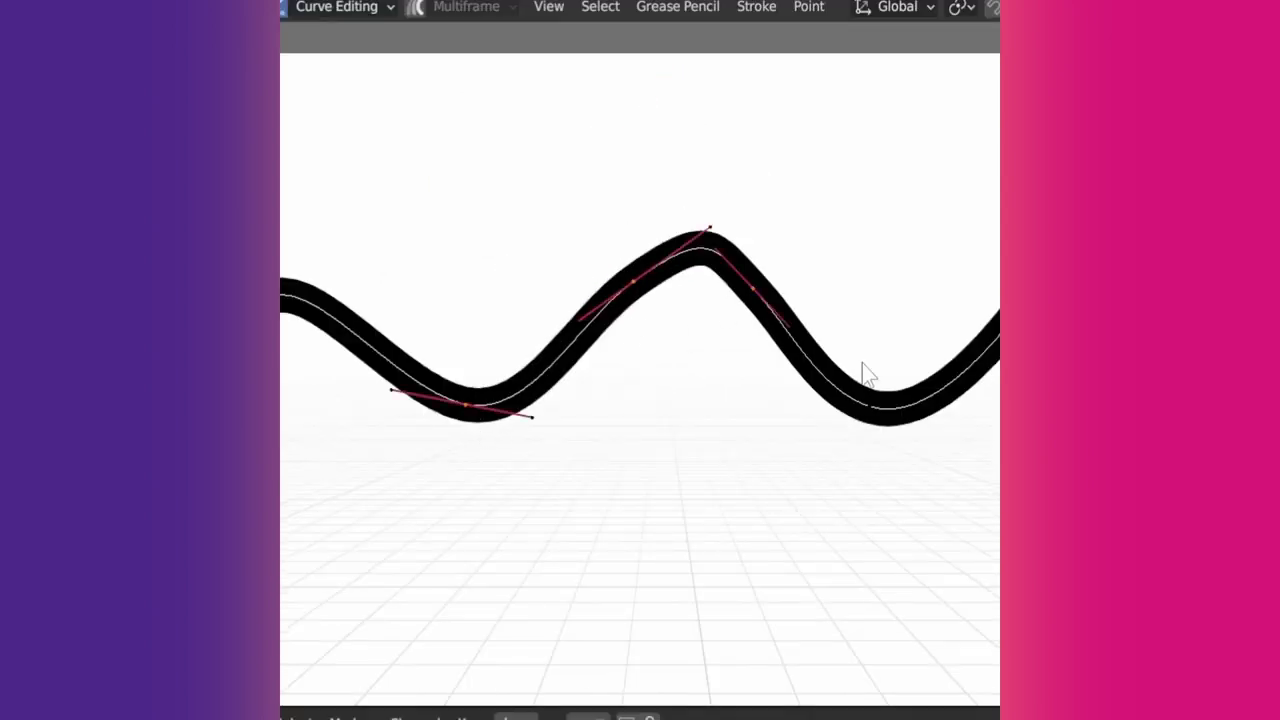
Step: Set the point's handles to Free and move curve points to form sharp peaks
key("v")
left_click(720, 294)
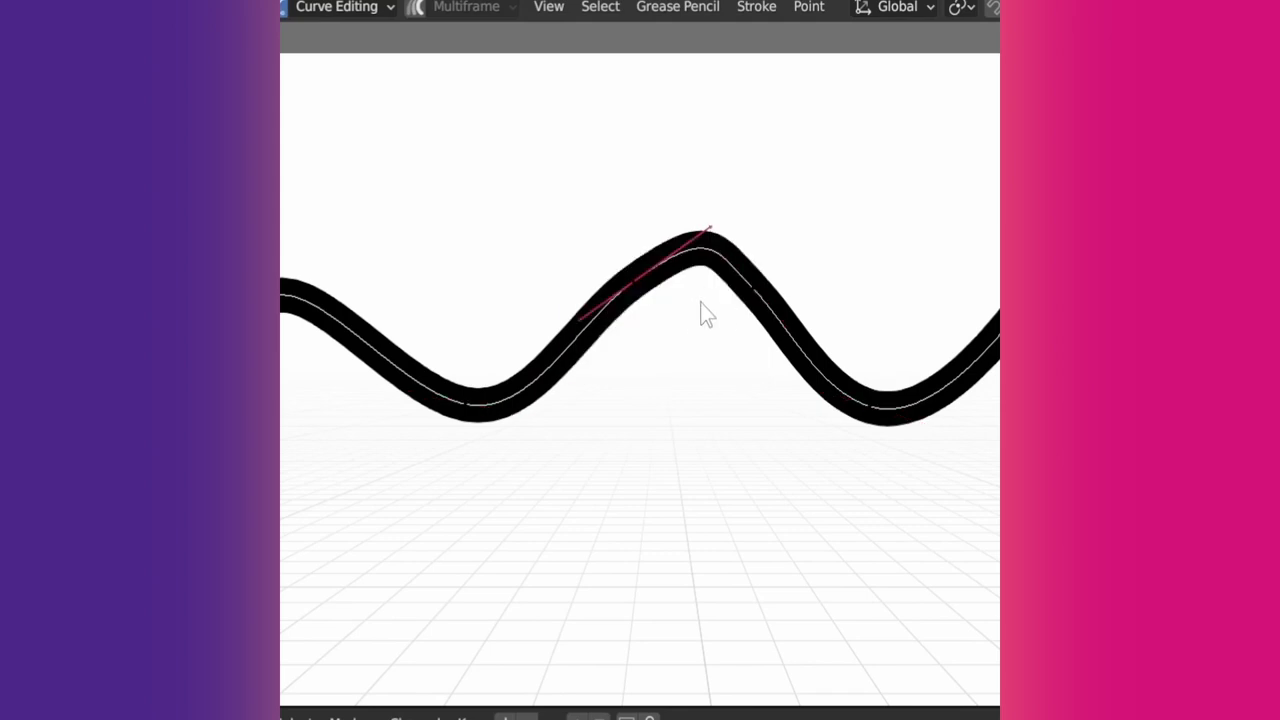
key("g")
left_click(860, 414)
key("g")
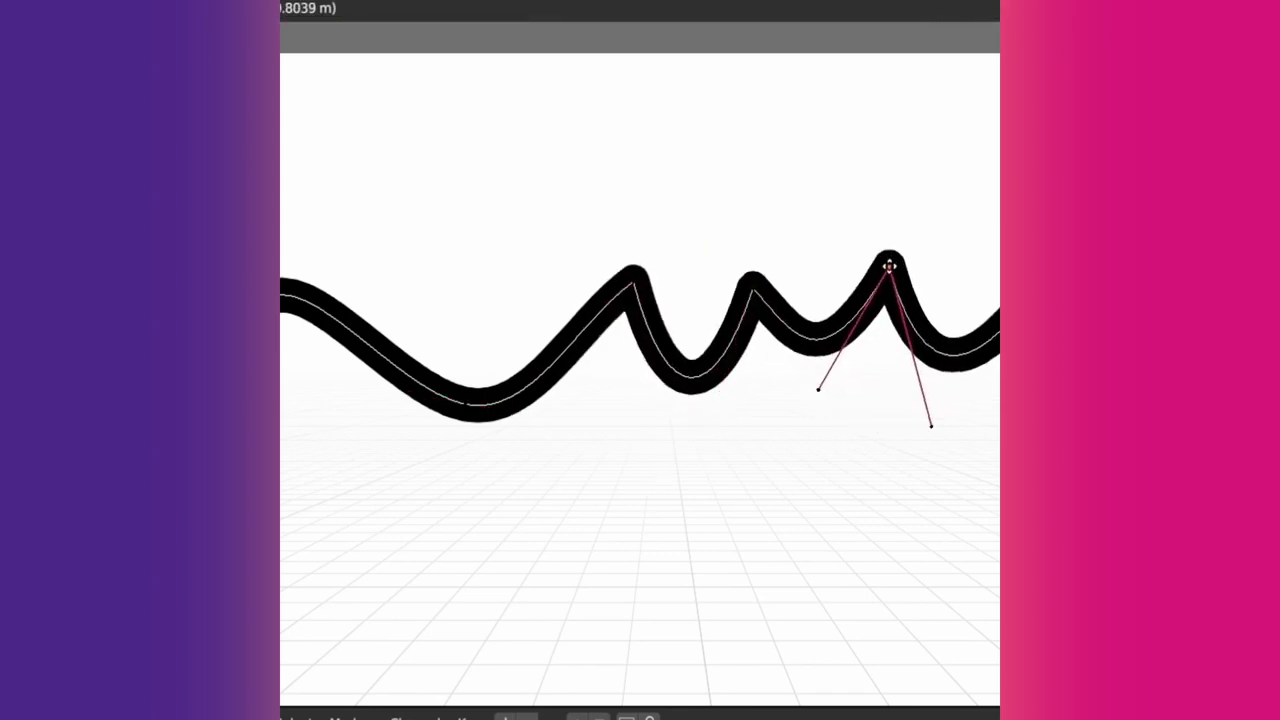
left_click(888, 265)
Step: Set the Curve Editing threshold to 0.1
left_click(480, 405)
key("g")
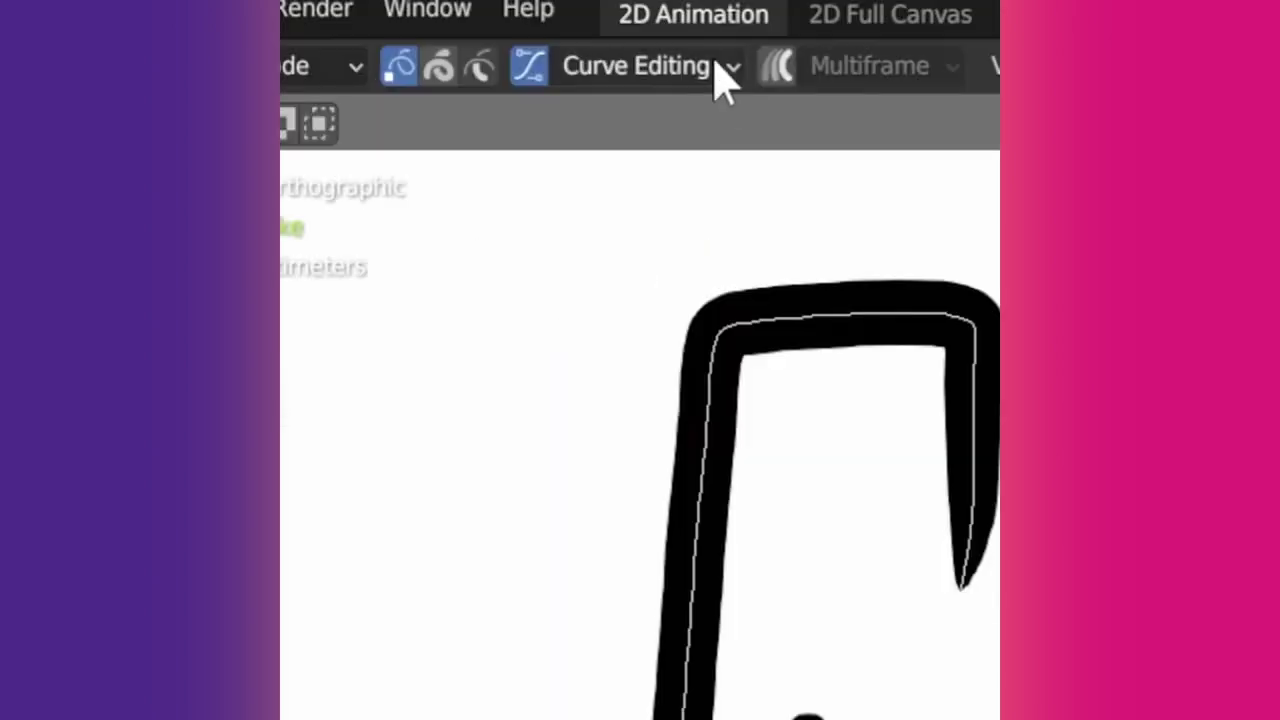
left_click(720, 70)
left_click(730, 185)
type("0")
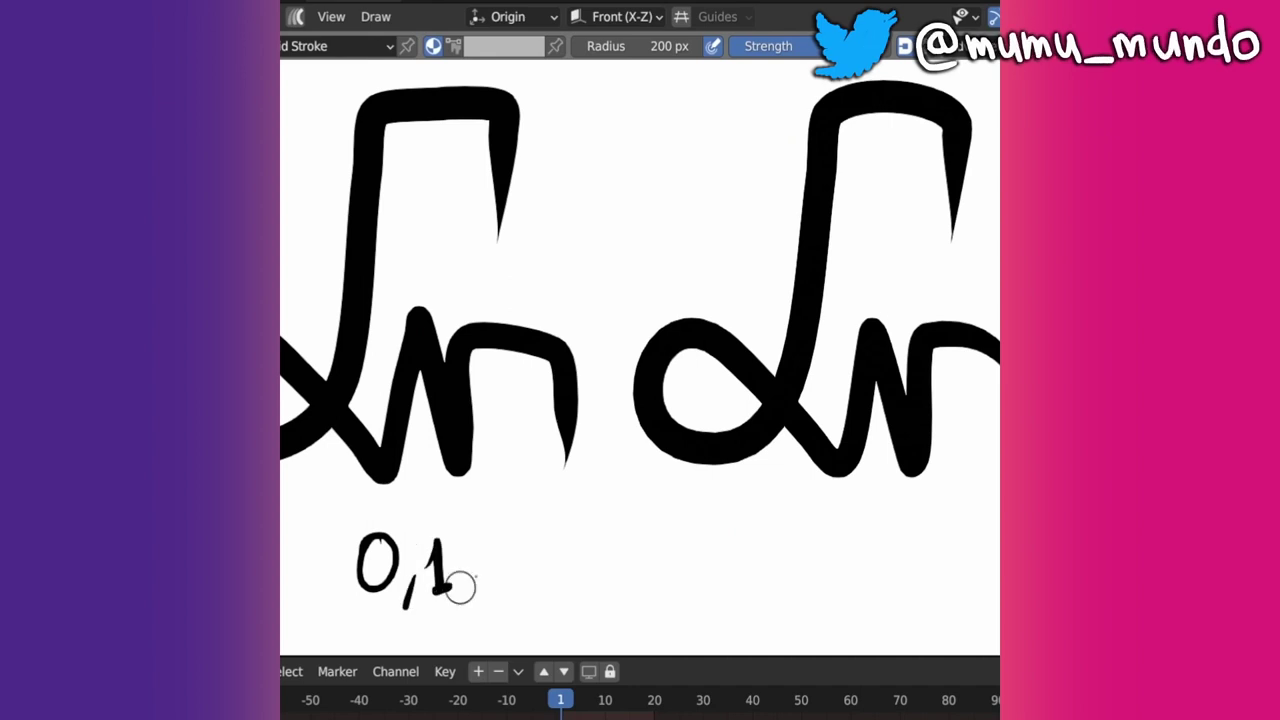
Step: Write 0,1 below the sample strokes and turn on Curve Editing
mouse_move(815, 518)
left_mouse_down()
mouse_move(788, 550)
mouse_move(812, 516)
left_mouse_up()
left_click_drag(853, 572, 845, 604)
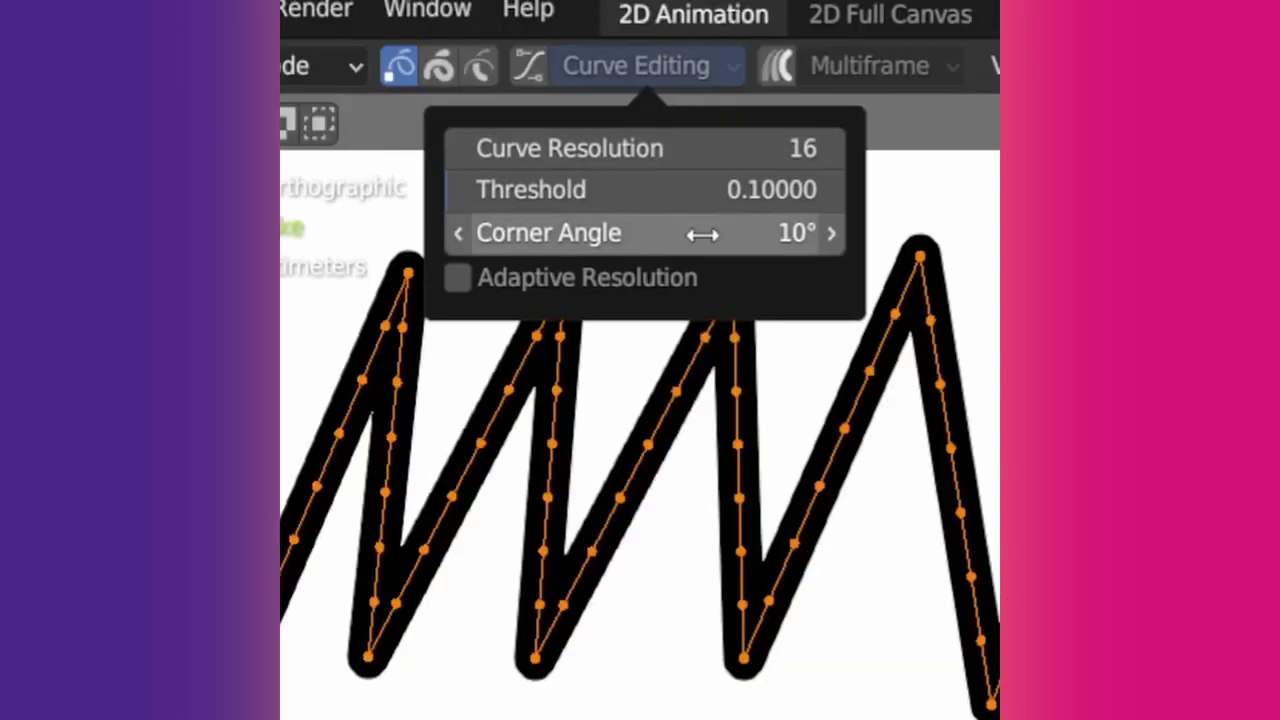
left_click(530, 68)
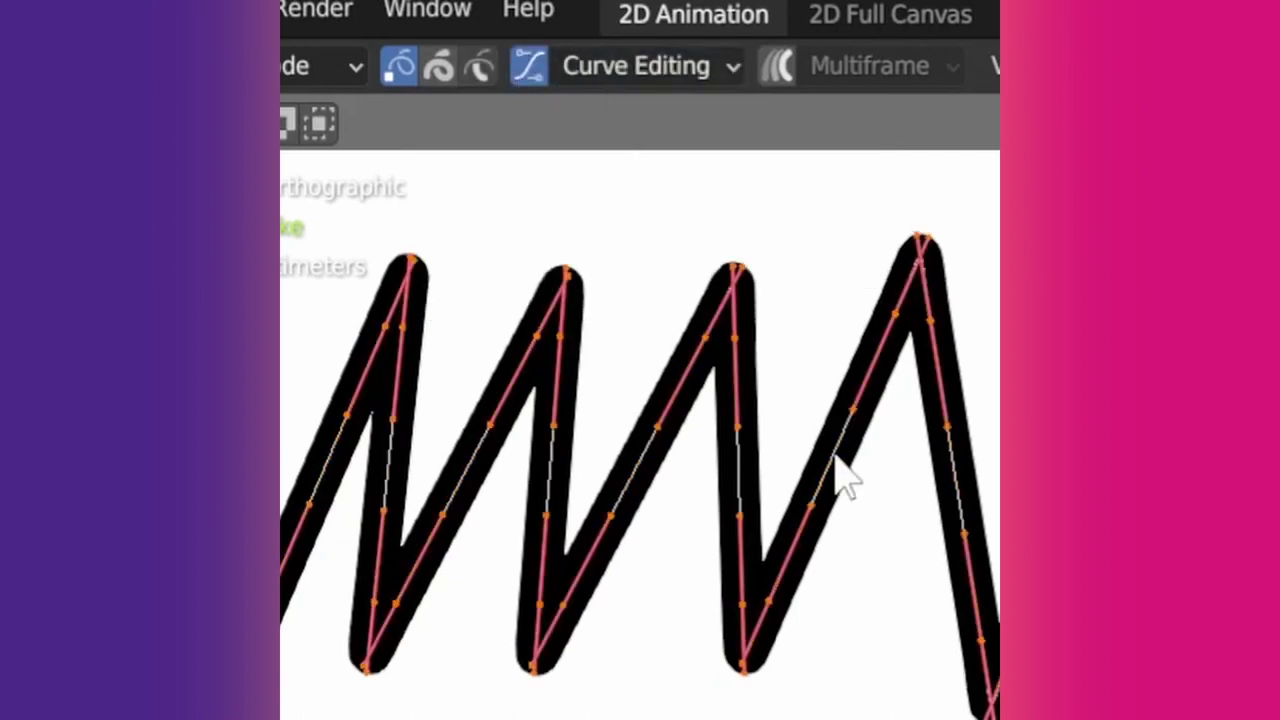
Step: Raise the Curve Editing corner angle to 32.6° and select the bottom zigzag stroke
left_click(670, 76)
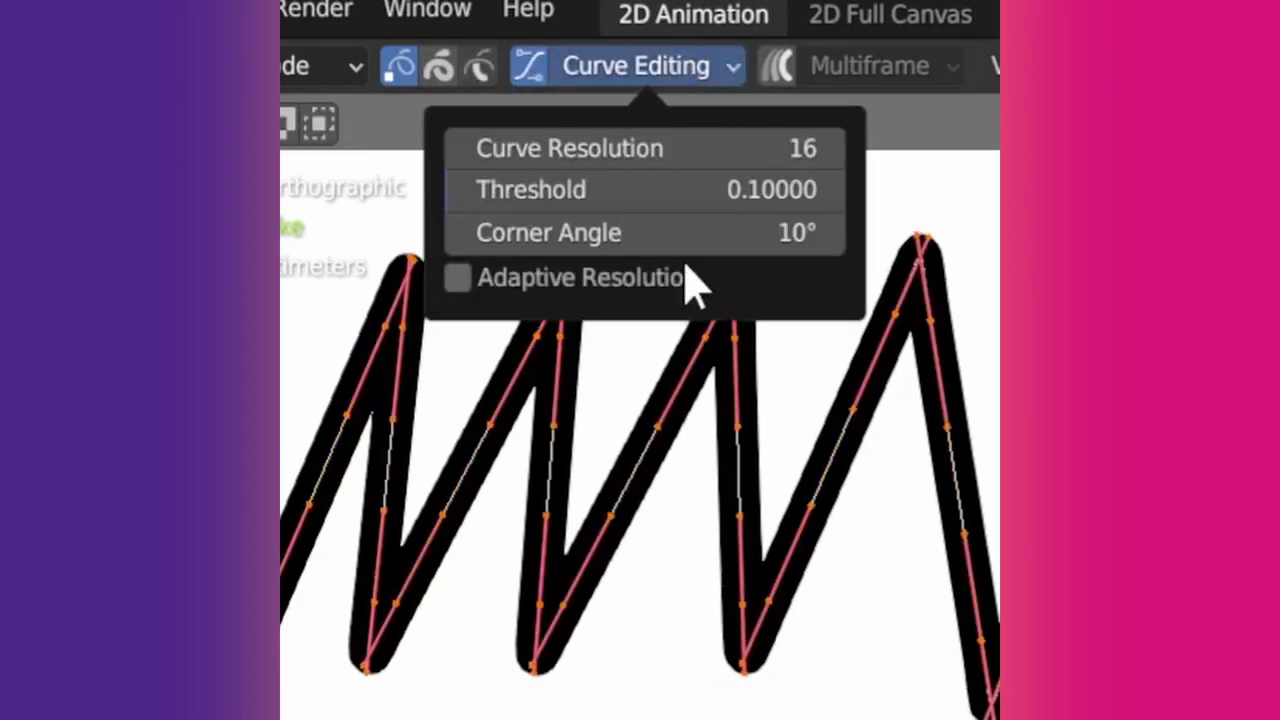
left_click(715, 250)
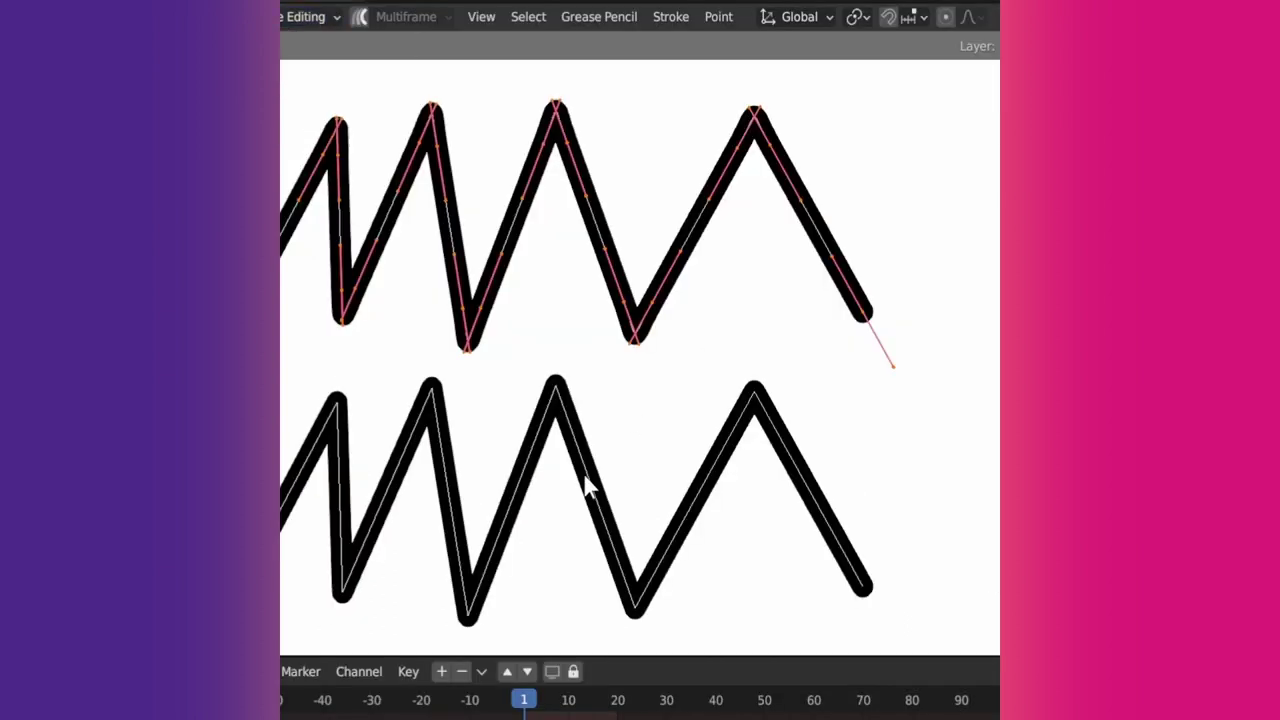
left_click(587, 485)
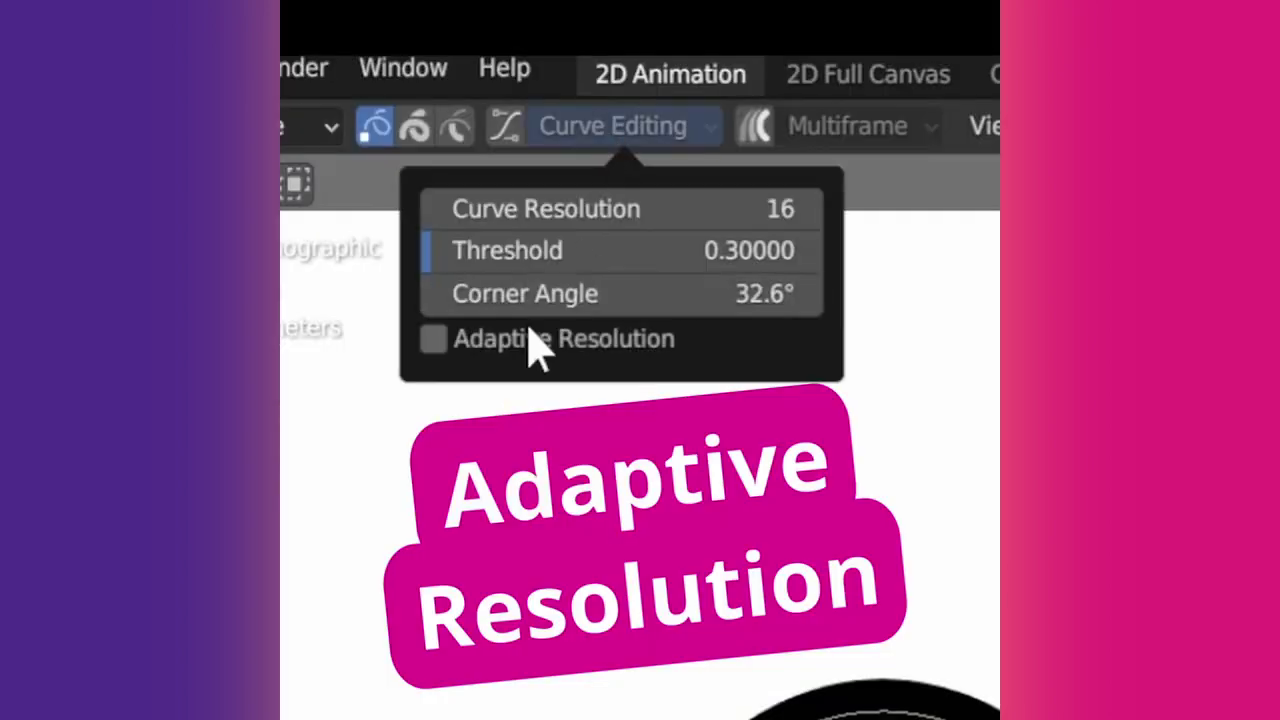
Step: Enable Adaptive Resolution, toggle Curve Editing off, and select the M stroke
left_click(434, 340)
left_click(510, 133)
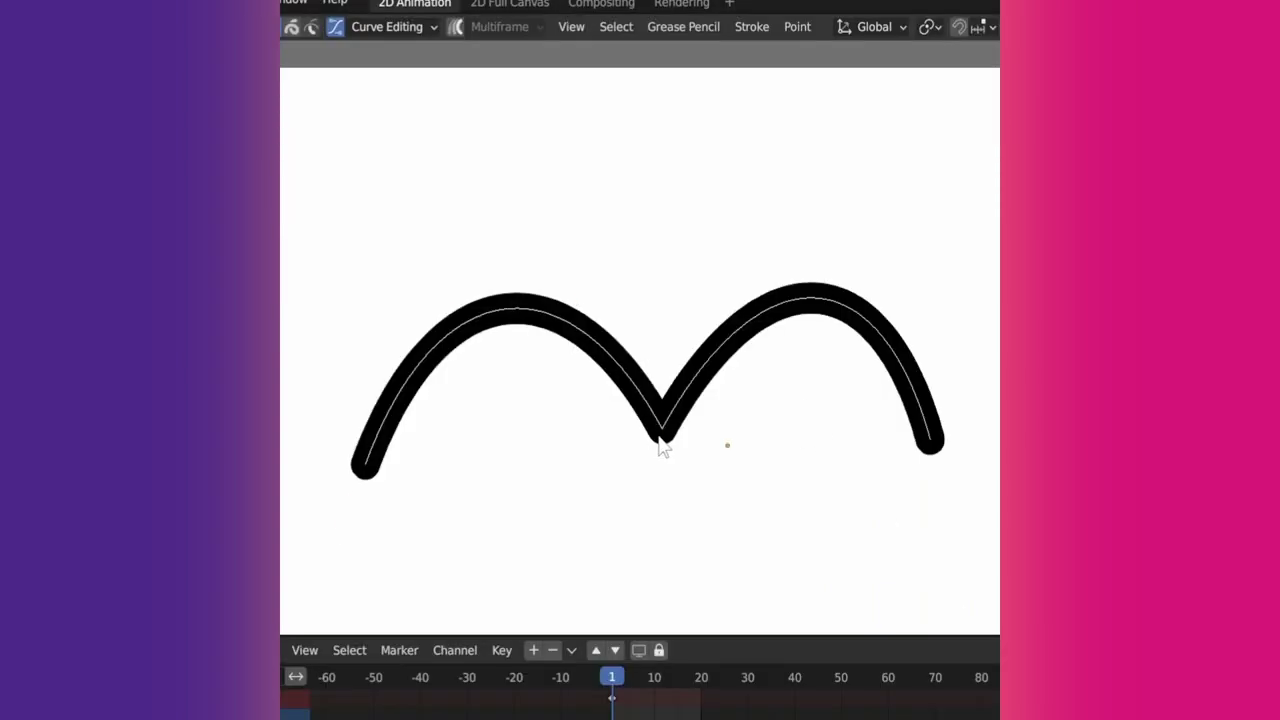
left_click(660, 446)
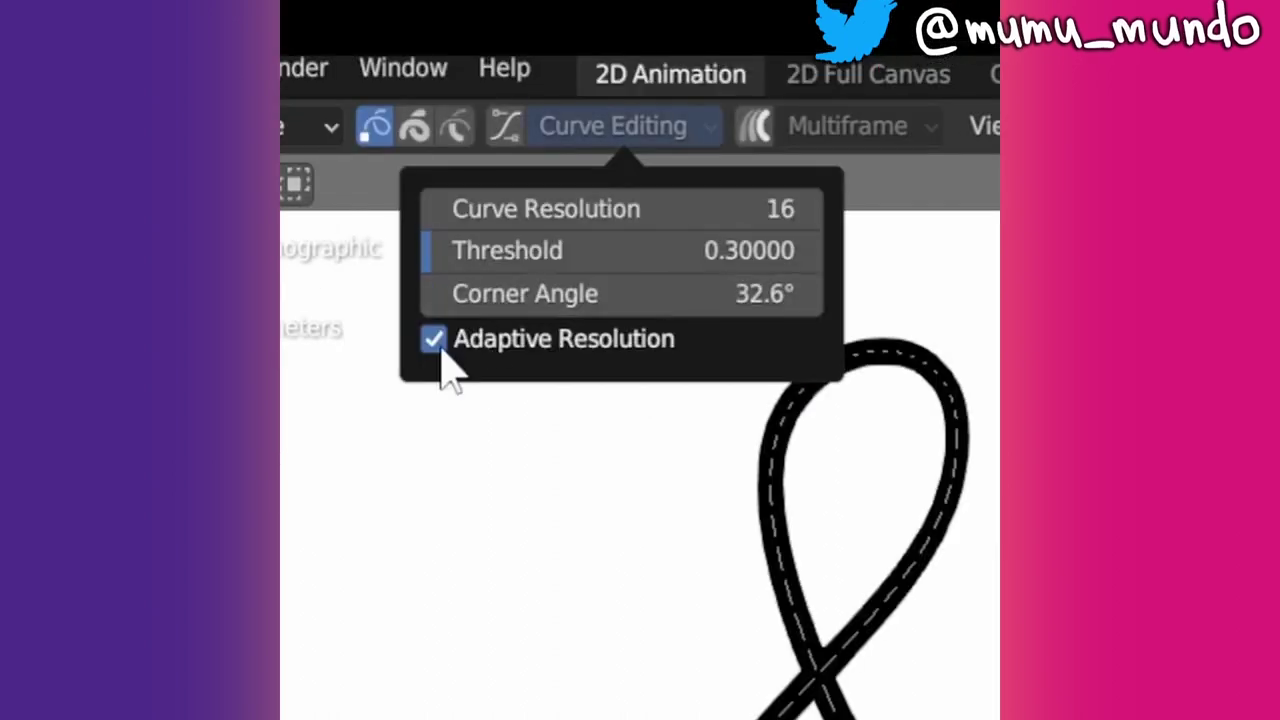
Step: Drag the figure-eight's curve handles into an e and interpolate frames 1 to 20
left_click(505, 126)
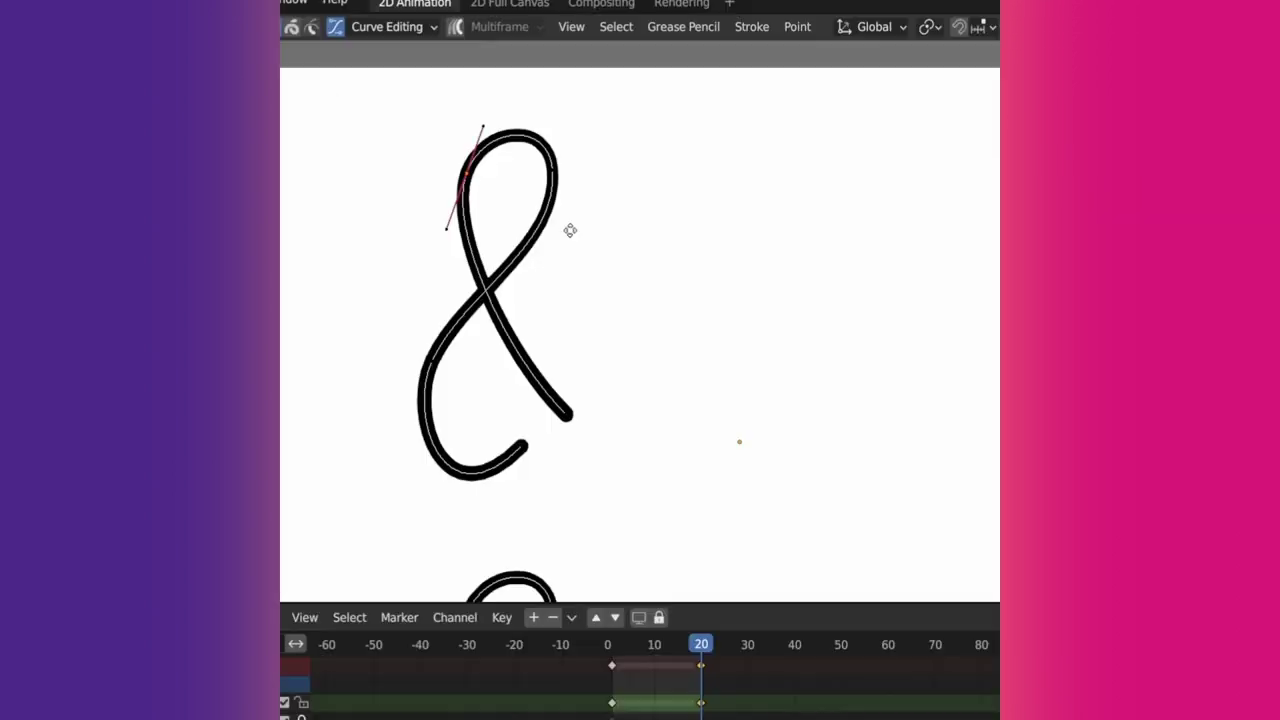
mouse_move(570, 231)
left_mouse_down()
mouse_move(529, 129)
mouse_move(583, 331)
mouse_move(566, 443)
mouse_move(480, 342)
left_mouse_up()
left_click_drag(531, 457, 627, 425)
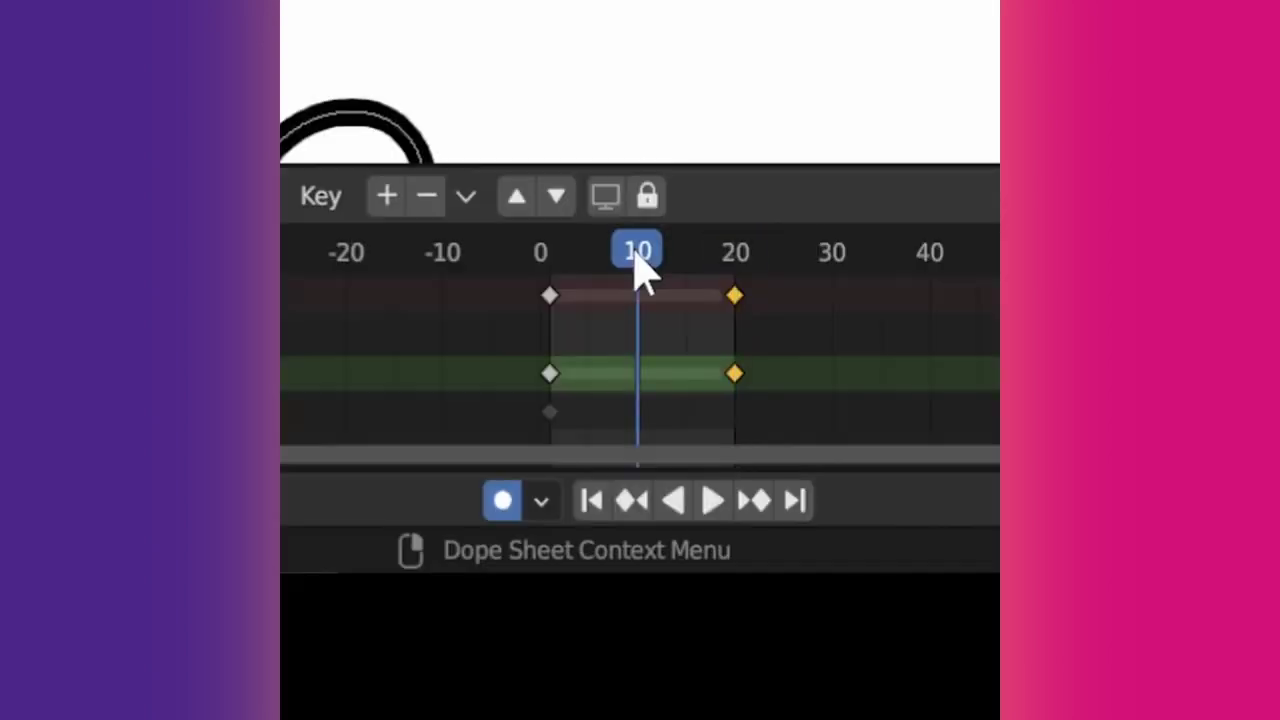
key("ctrl+shift+e")
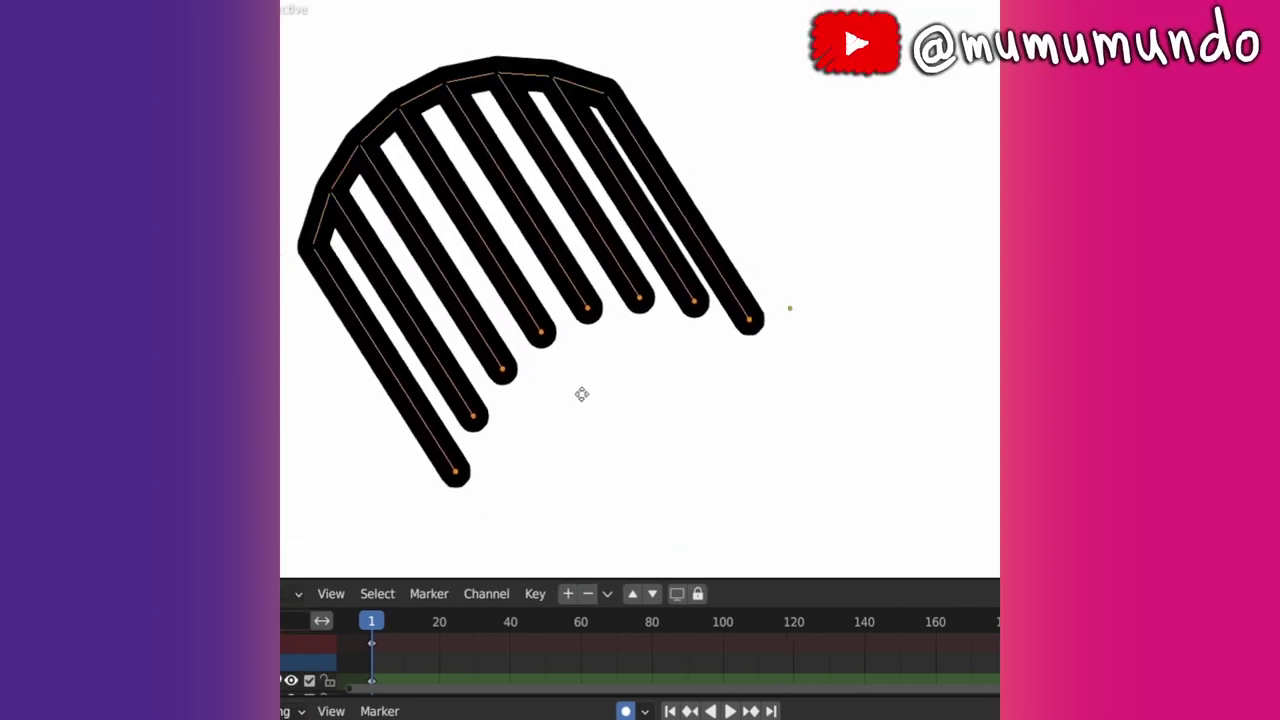
Step: Scale the extruded comb stroke tips into a fan and enable Stroke > Scale Thickness
left_click(809, 454)
key("s")
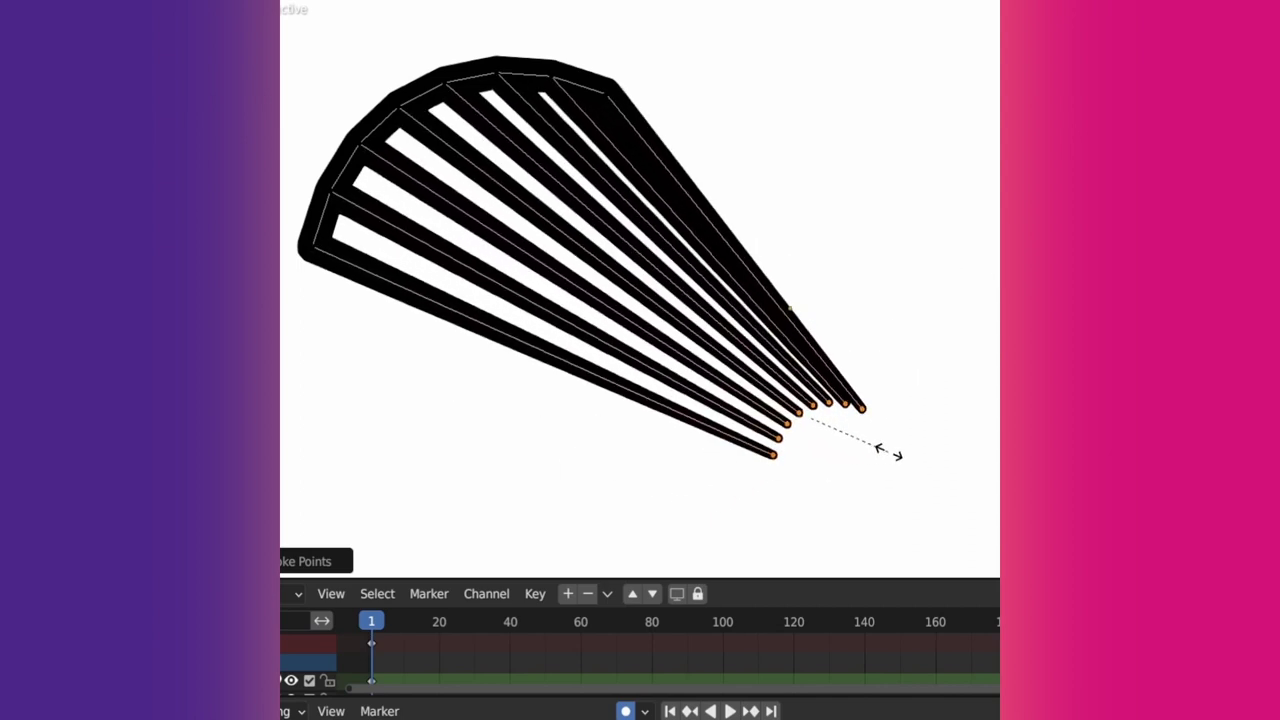
left_click(928, 451)
left_click(605, 36)
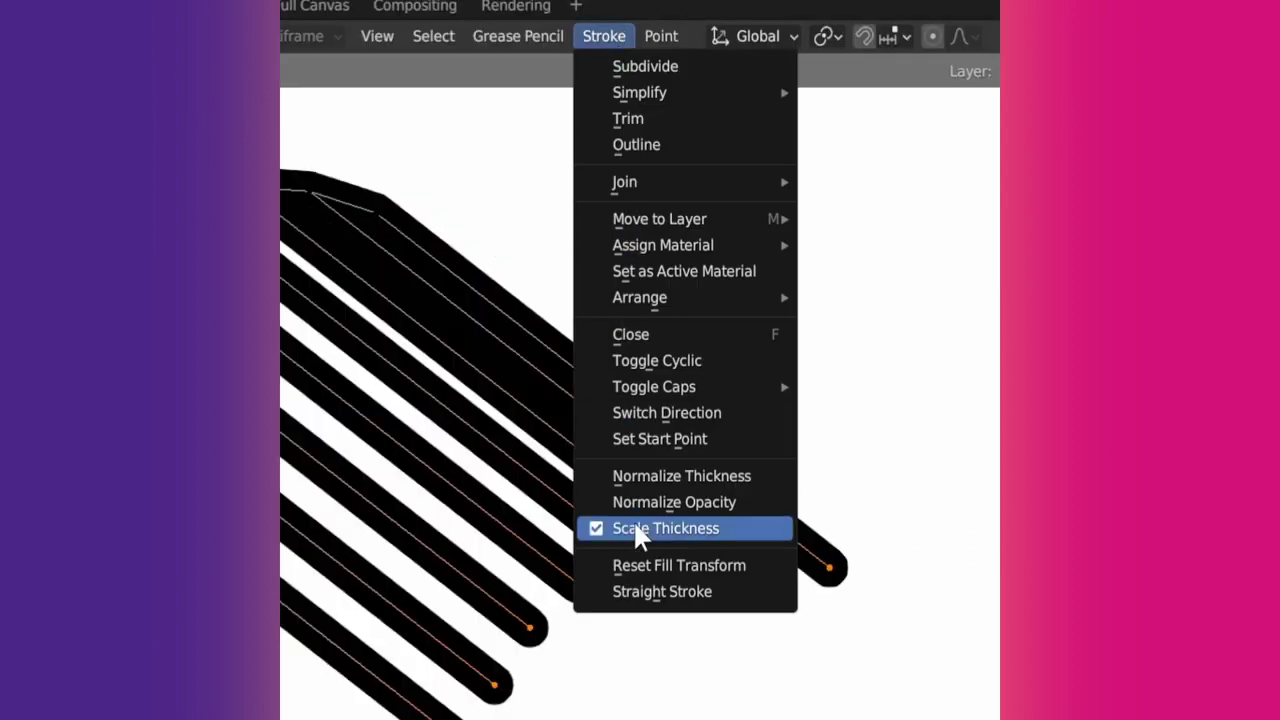
left_click(603, 528)
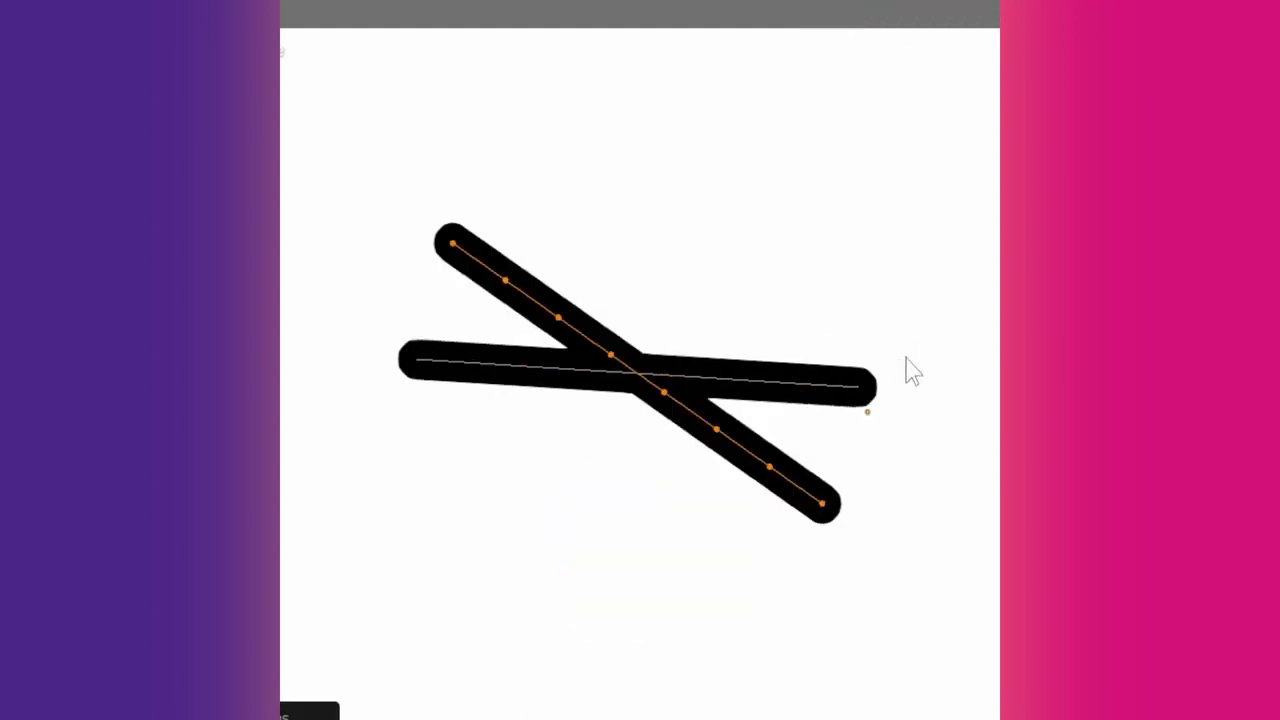
Step: Confirm the 30° rotated duplicate and repeat it with Shift+R until a 12-point star forms
key("Return")
key("shift+r")
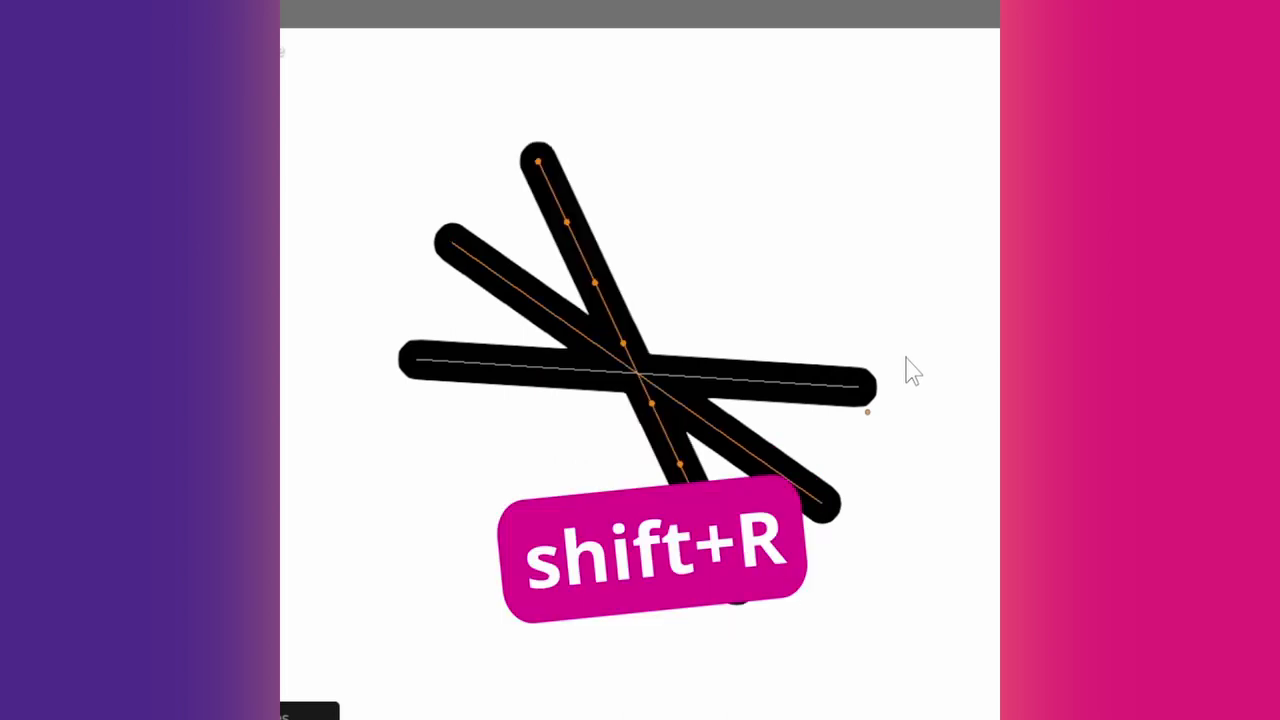
key("shift+r")
key("shift+r")
key("shift+r")
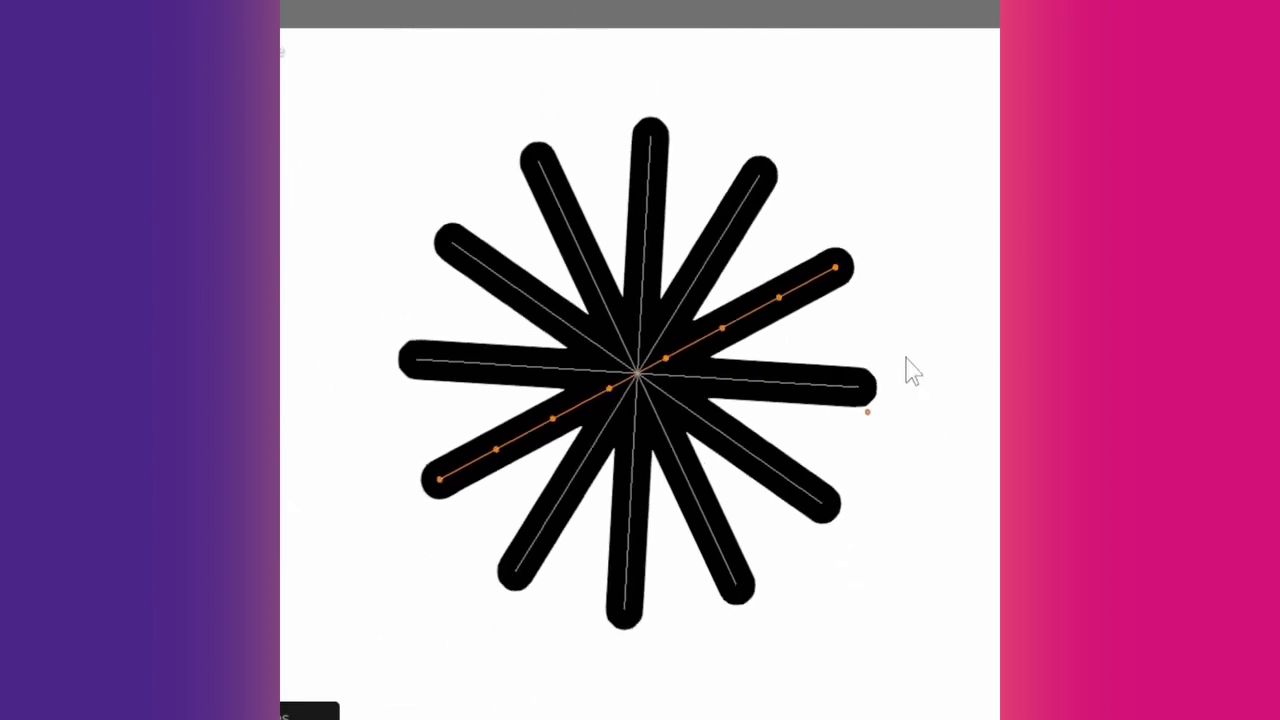
scroll(912, 370, "up", 2)
scroll(912, 370, "down", 2)
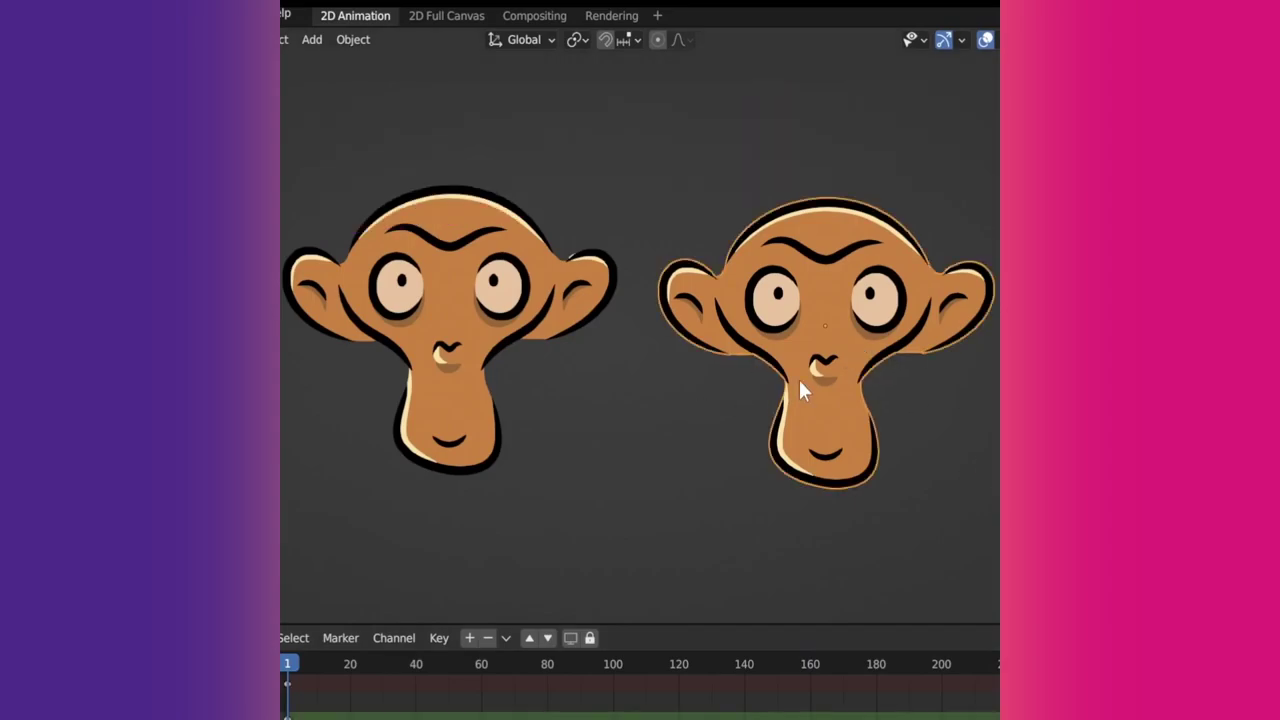
Step: Make the left monkey's Skin material a single-user Skin.001 copy with a magenta fill
left_click(509, 403)
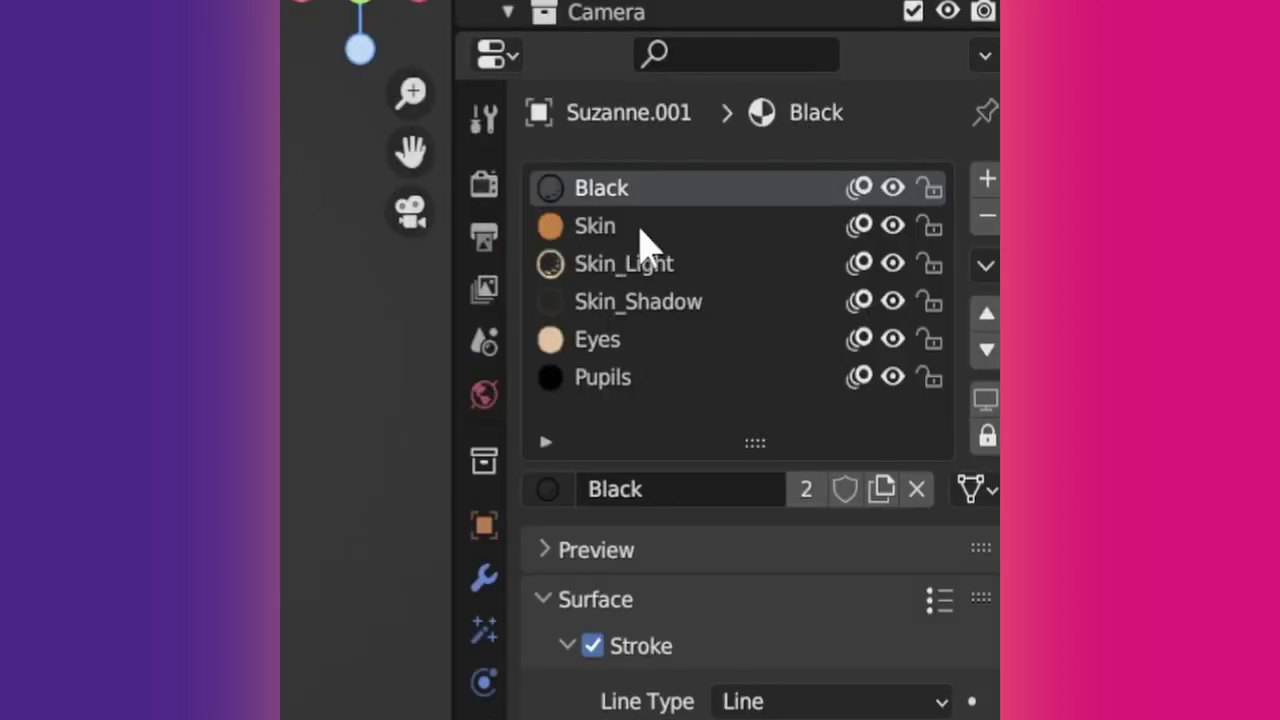
left_click(645, 232)
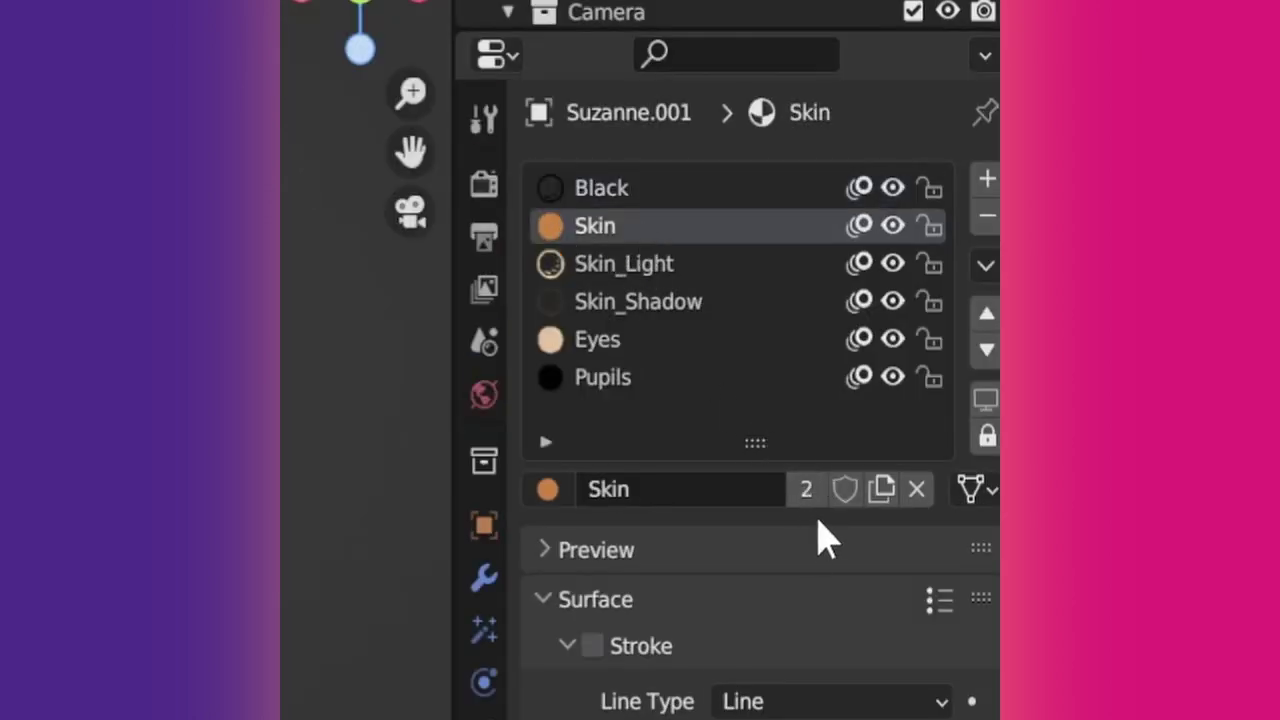
left_click(808, 490)
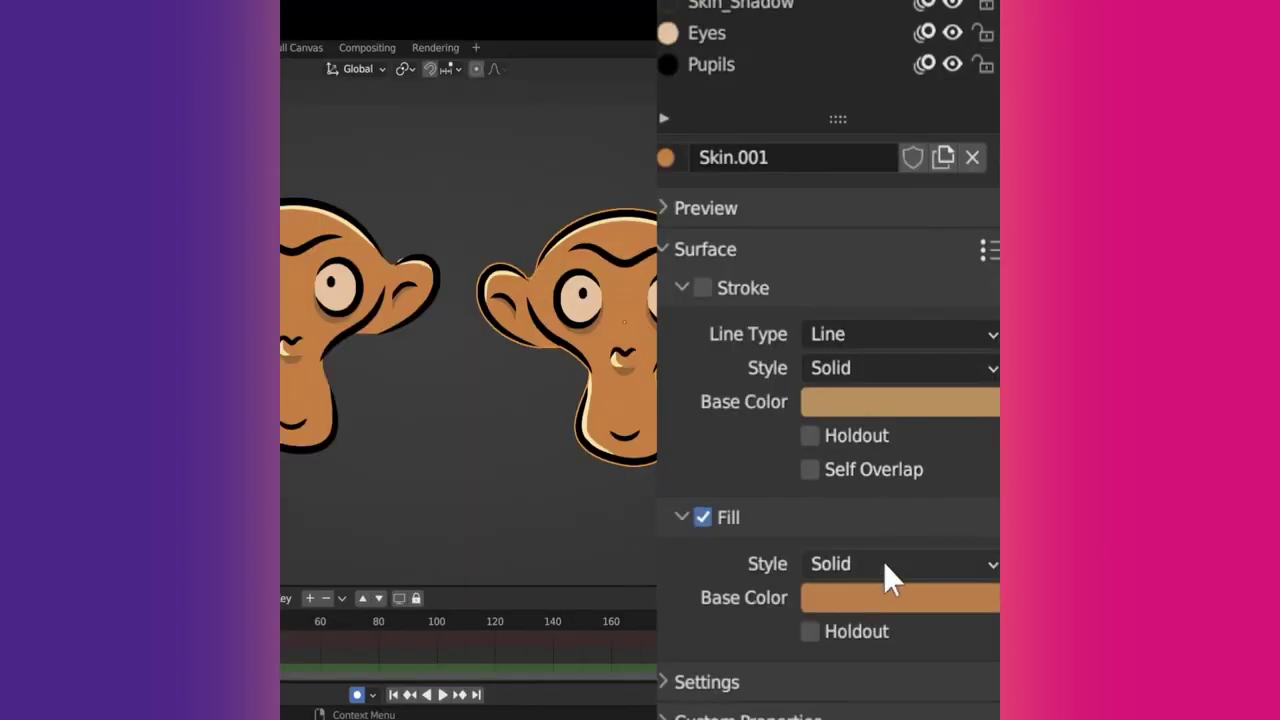
left_click(882, 598)
left_click_drag(866, 360, 886, 334)
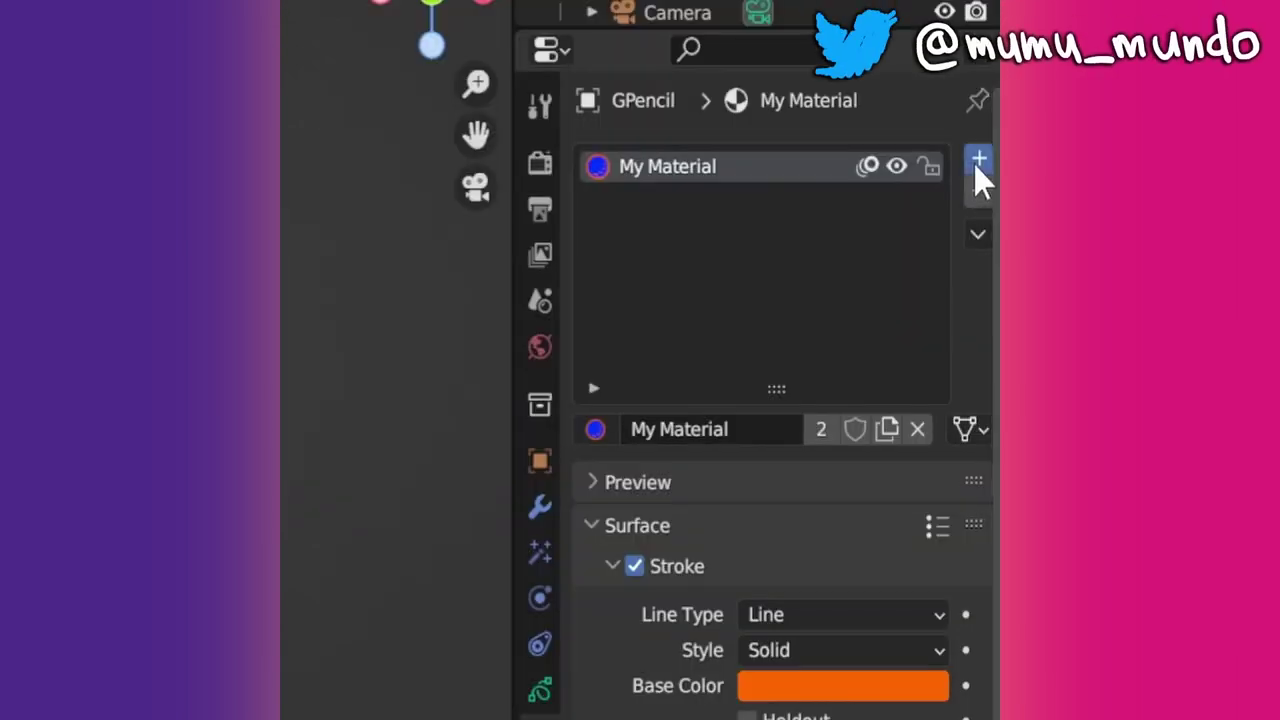
Step: Add a new material slot, link My Material into it, and make it single-user
left_click(977, 165)
left_click(595, 429)
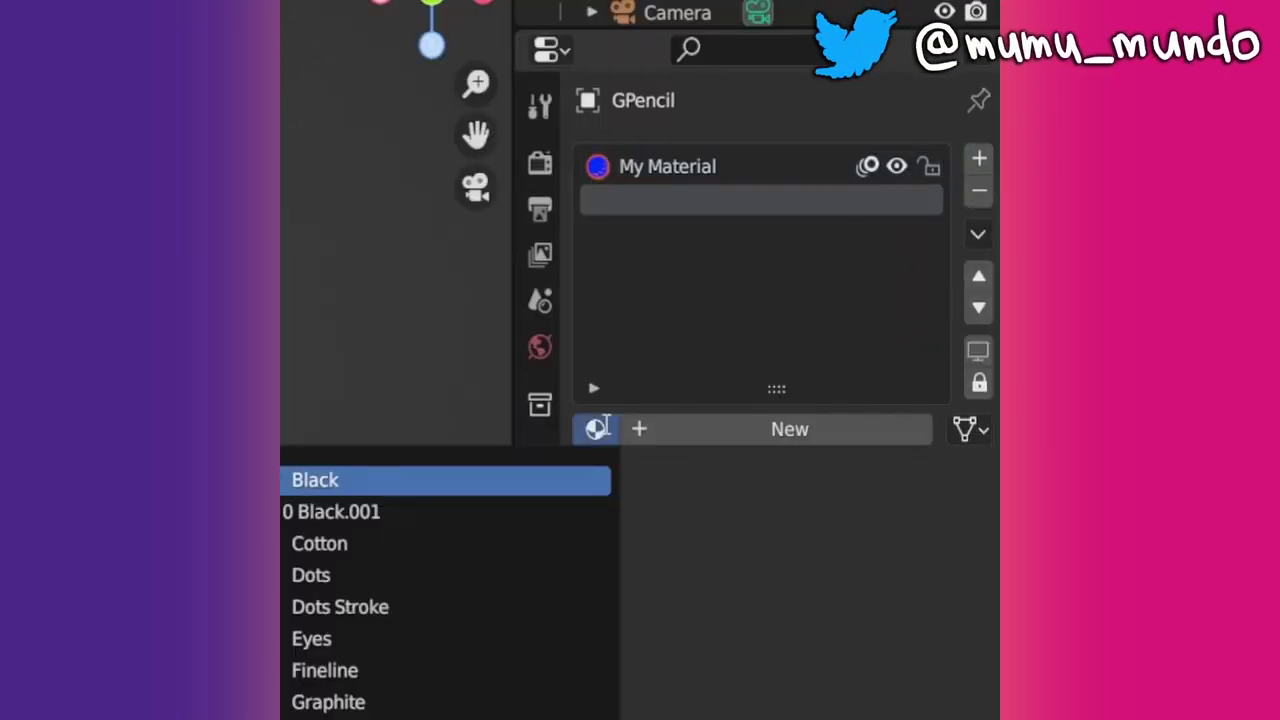
scroll(560, 517, "down", 12)
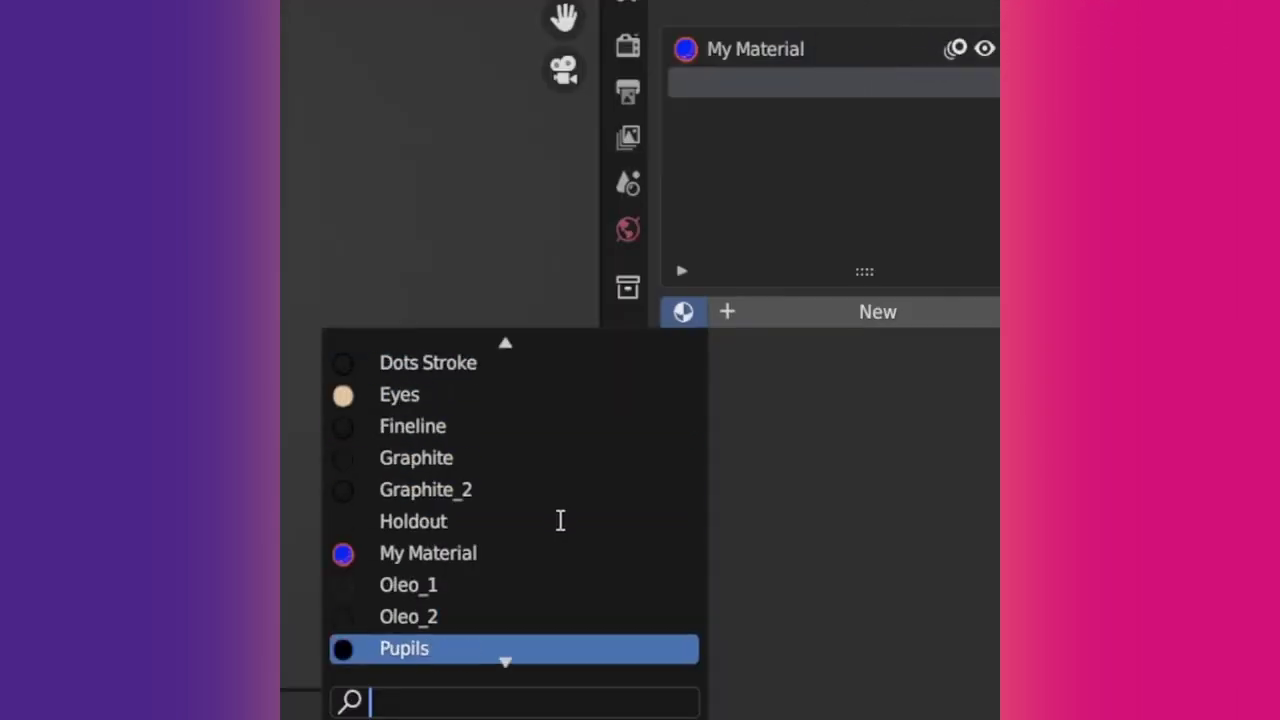
scroll(530, 470, "down", 4)
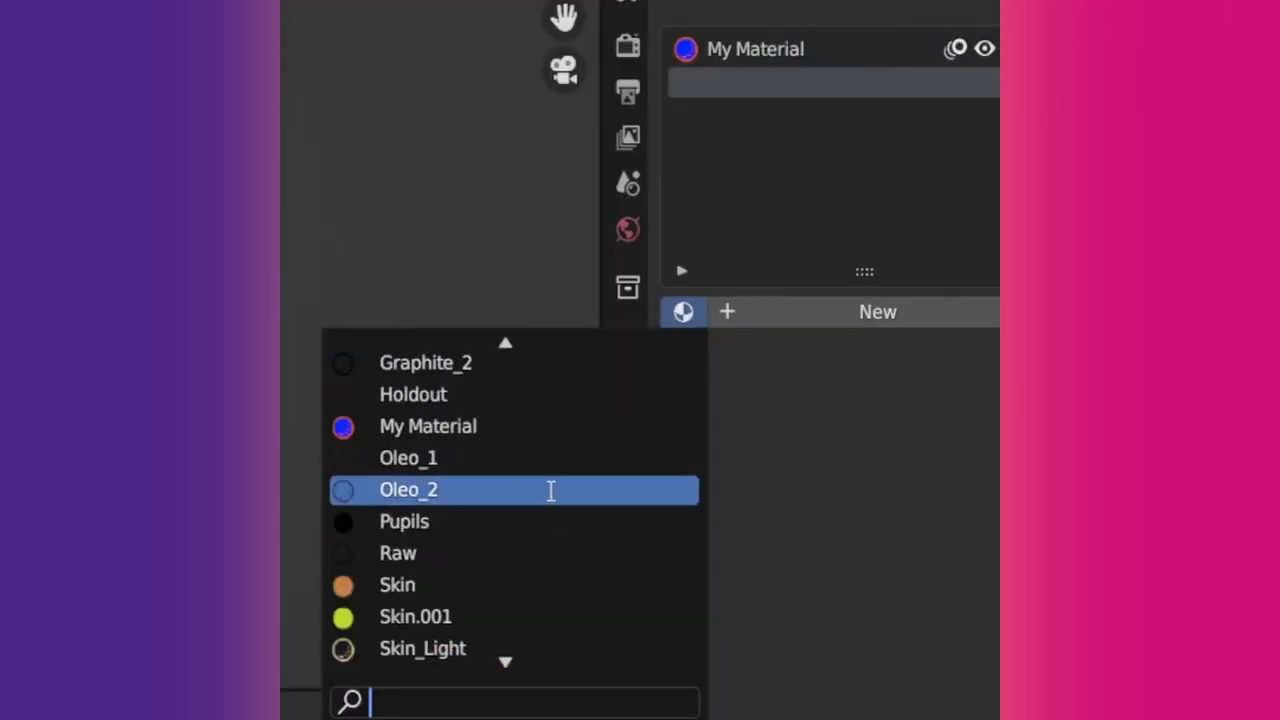
left_click(455, 430)
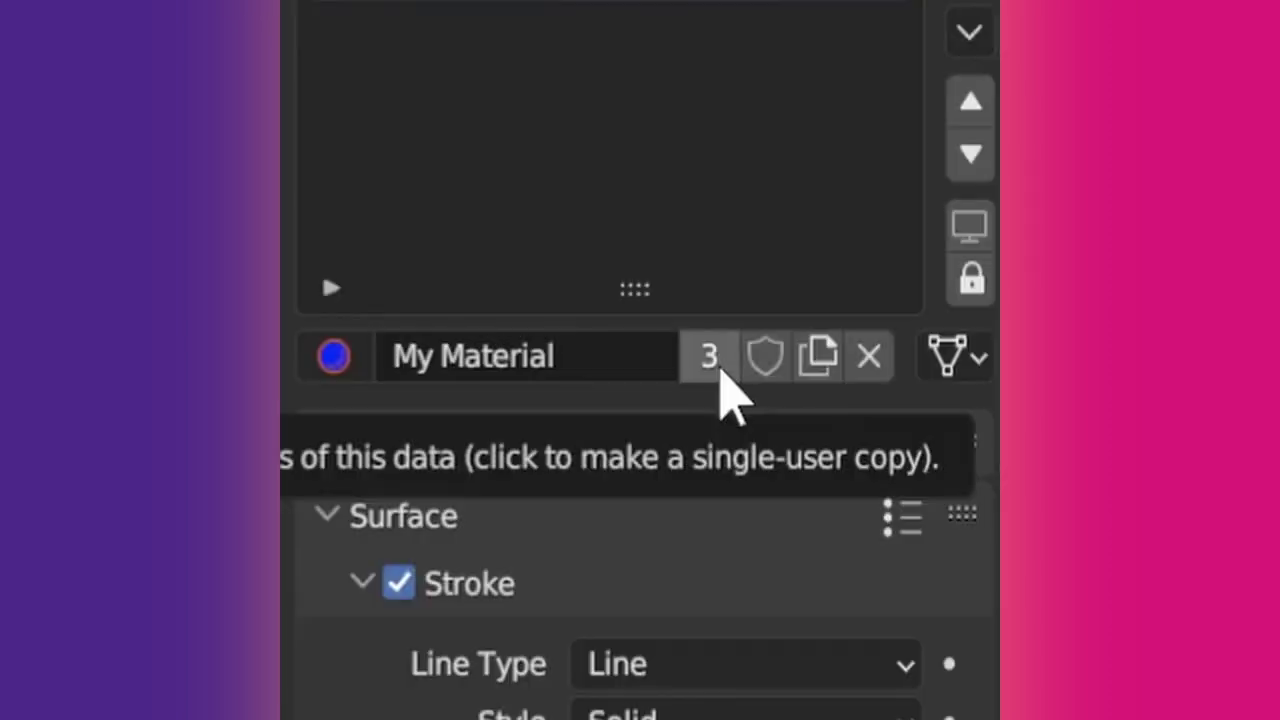
left_click(710, 358)
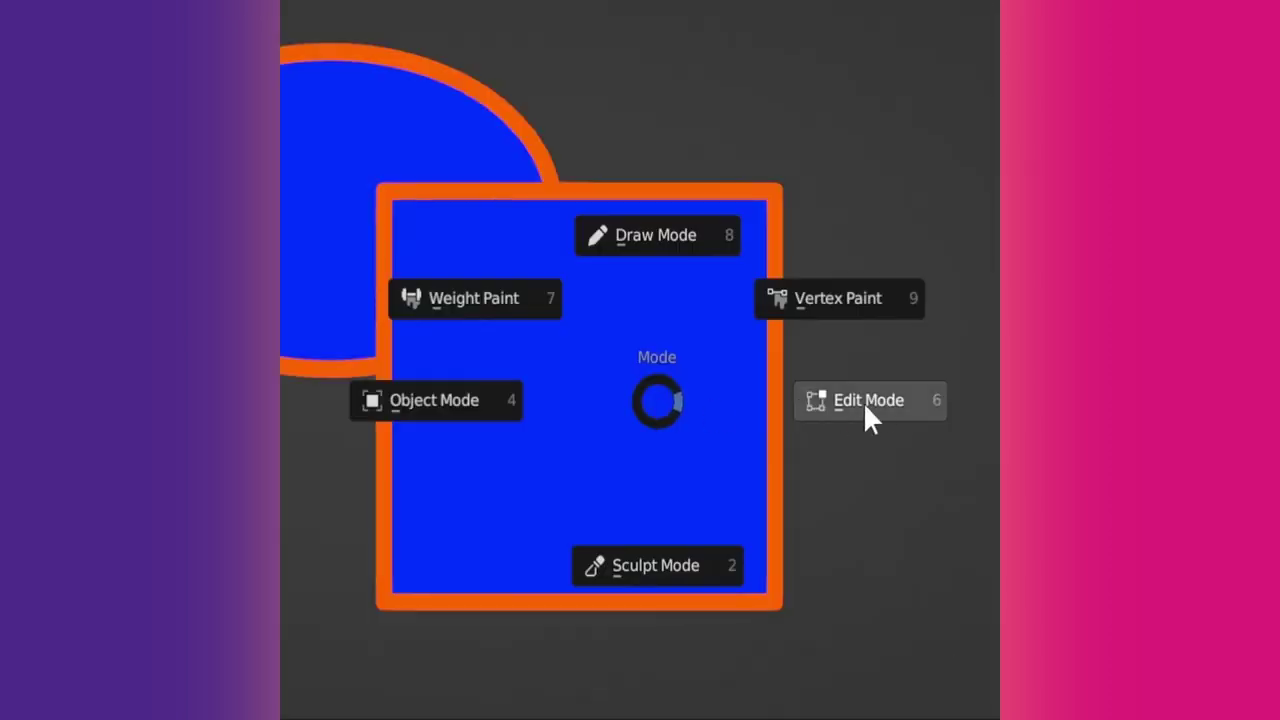
Step: In Edit Mode, assign the new material to the points and shift its fill toward yellow
left_click(866, 405)
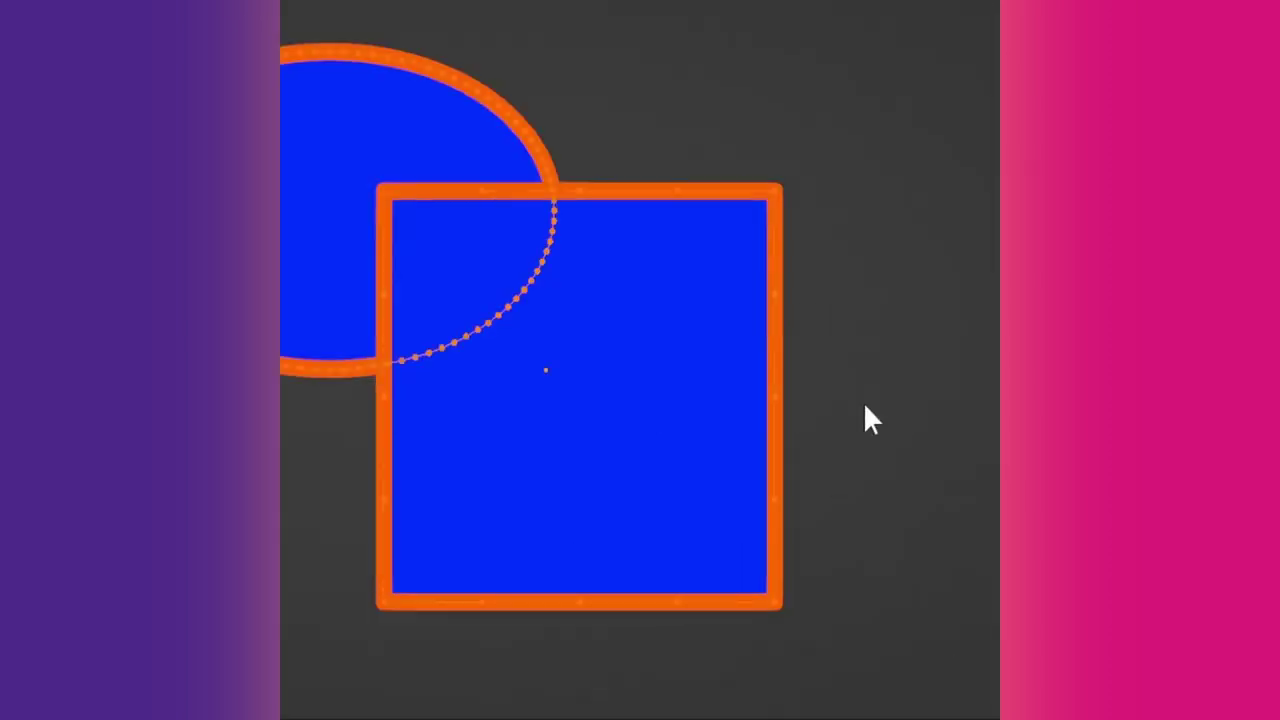
key("alt+a")
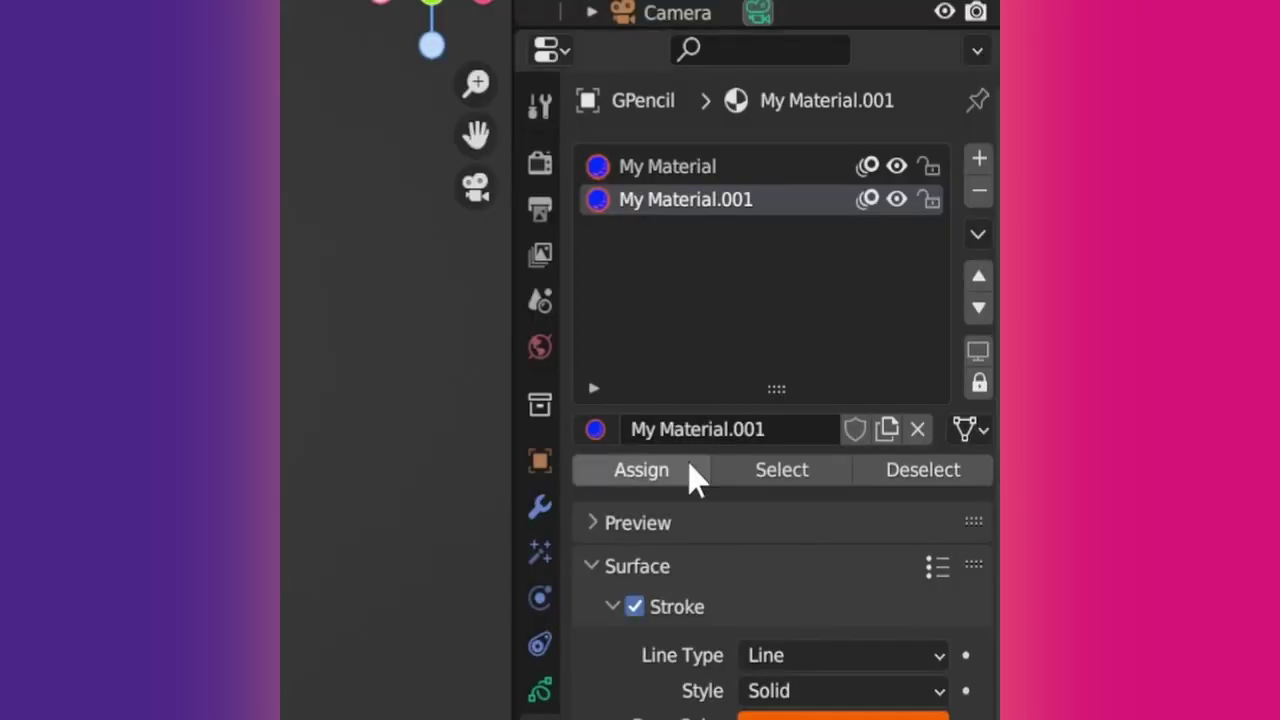
left_click(655, 476)
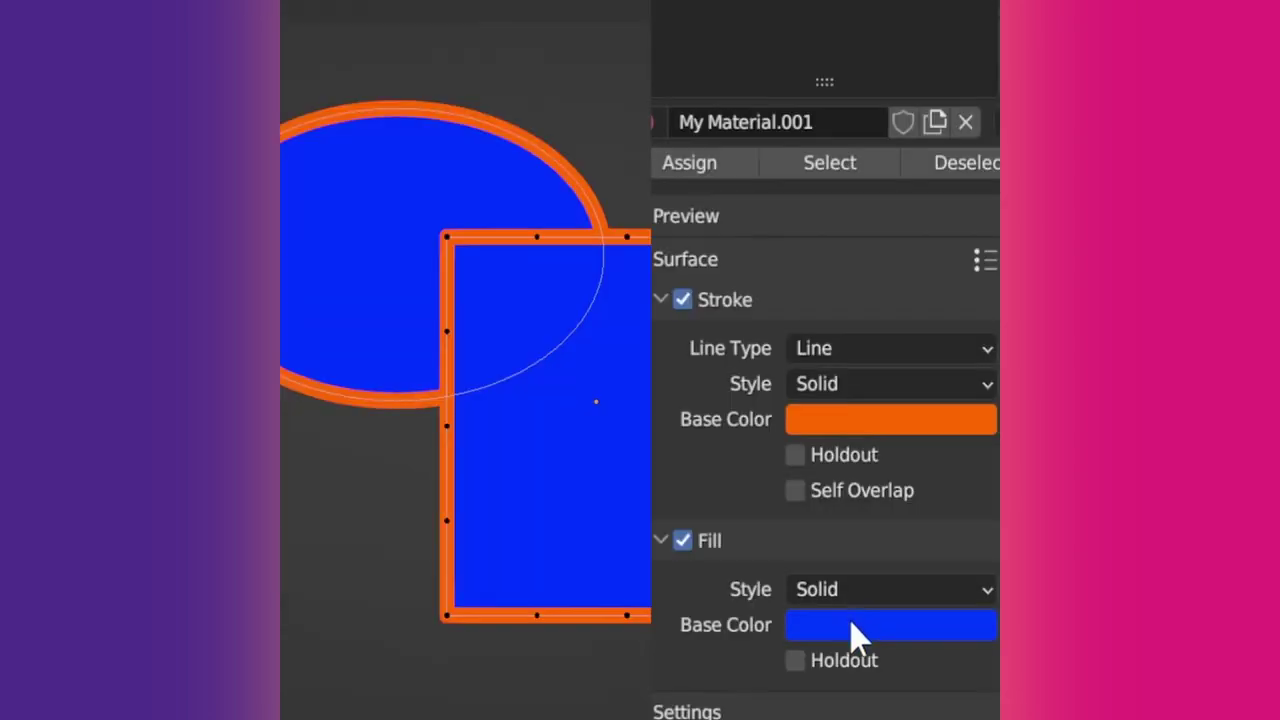
left_click(848, 629)
left_click_drag(920, 195, 763, 171)
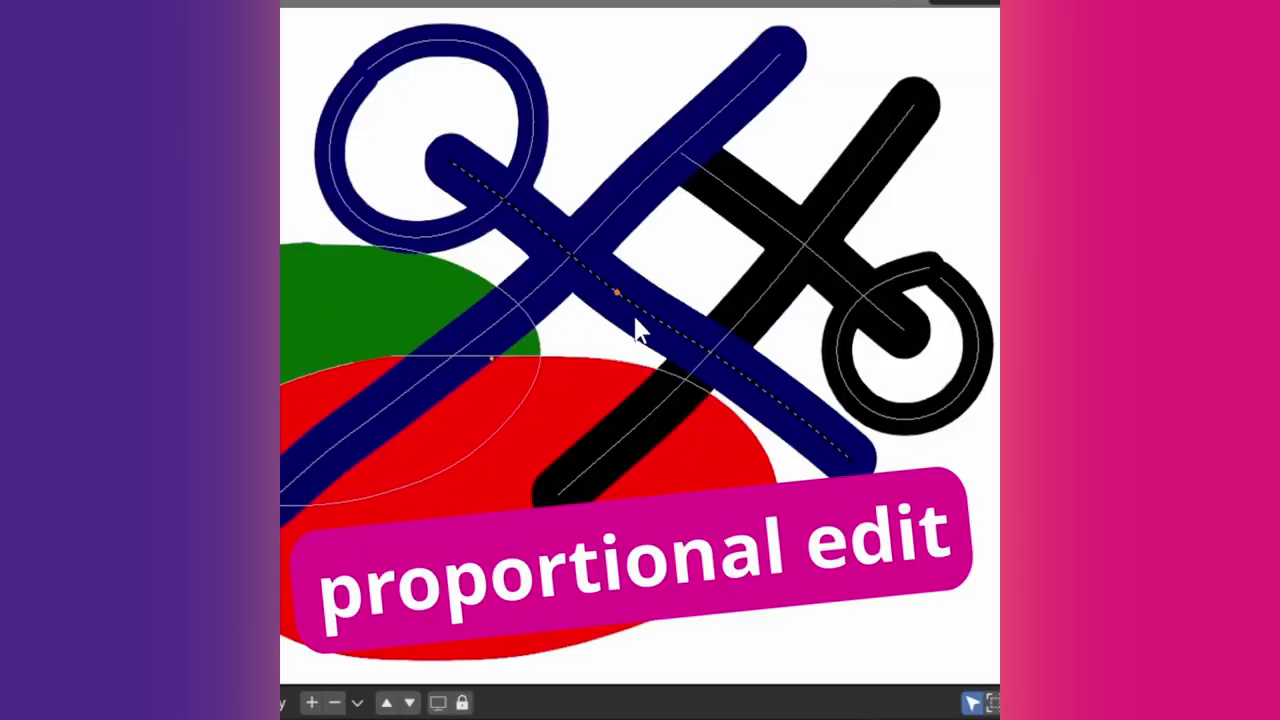
Step: Grab and rotate a blue stroke point so nearby strokes bend proportionally
key("g")
scroll(660, 338, "down", 5)
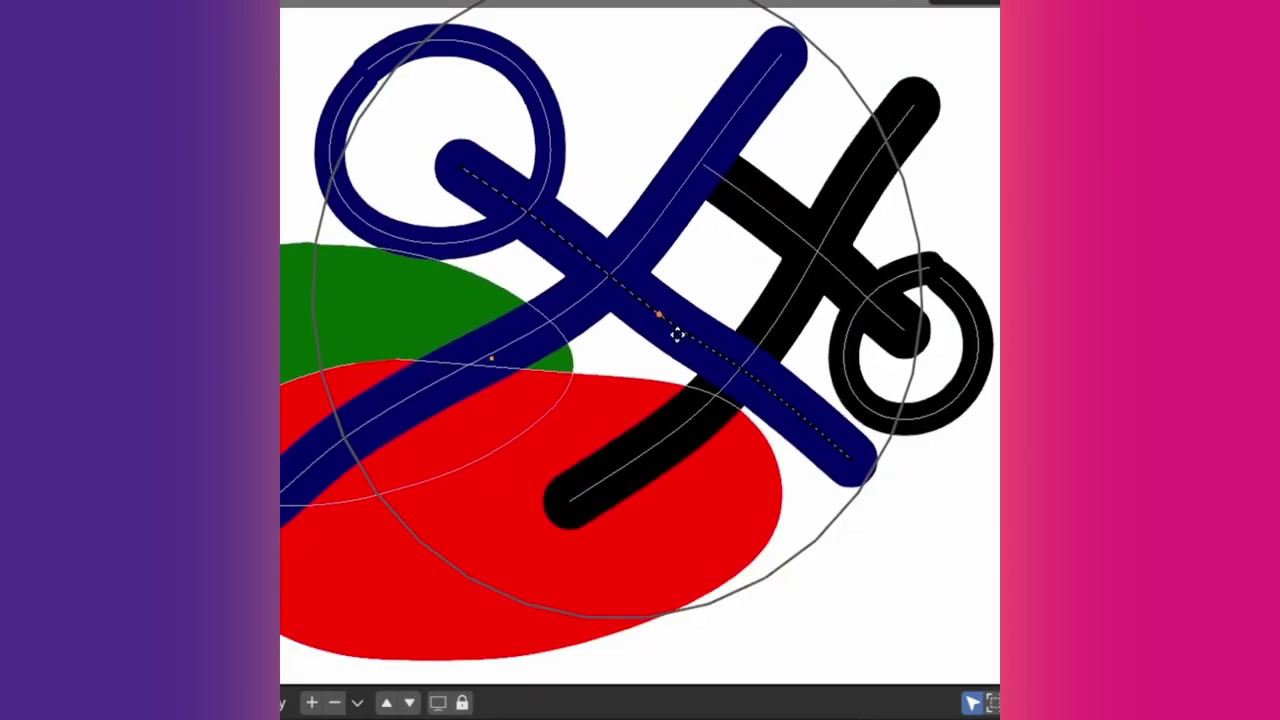
left_click(634, 366)
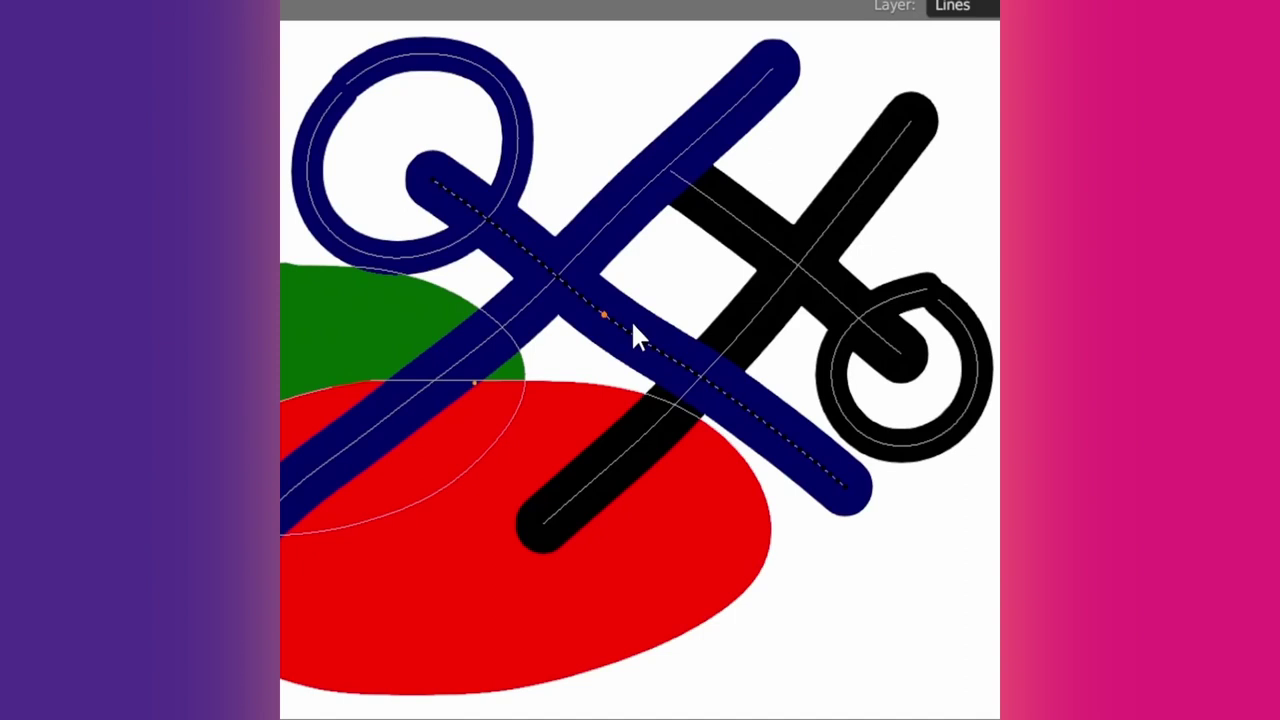
key("r")
scroll(604, 315, "down", 3)
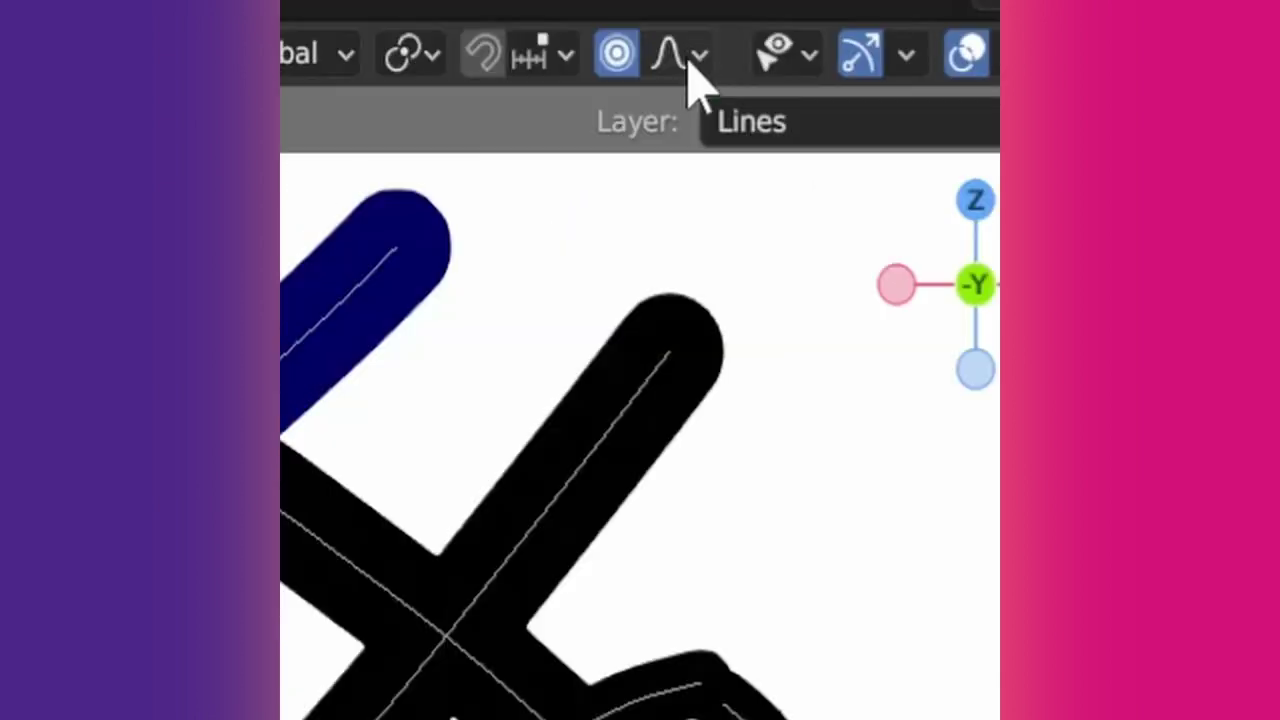
Step: Limit the proportional falloff to Connected Only and grab the blue stroke again
left_click(690, 58)
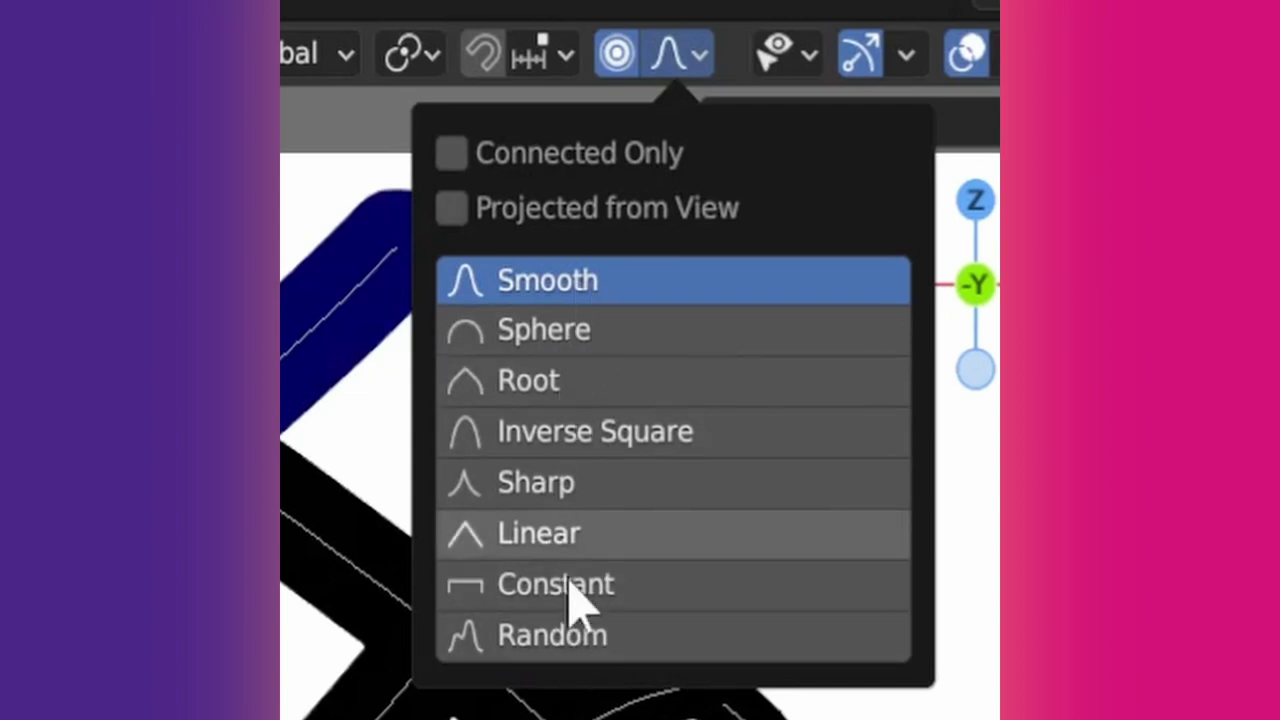
left_click(454, 158)
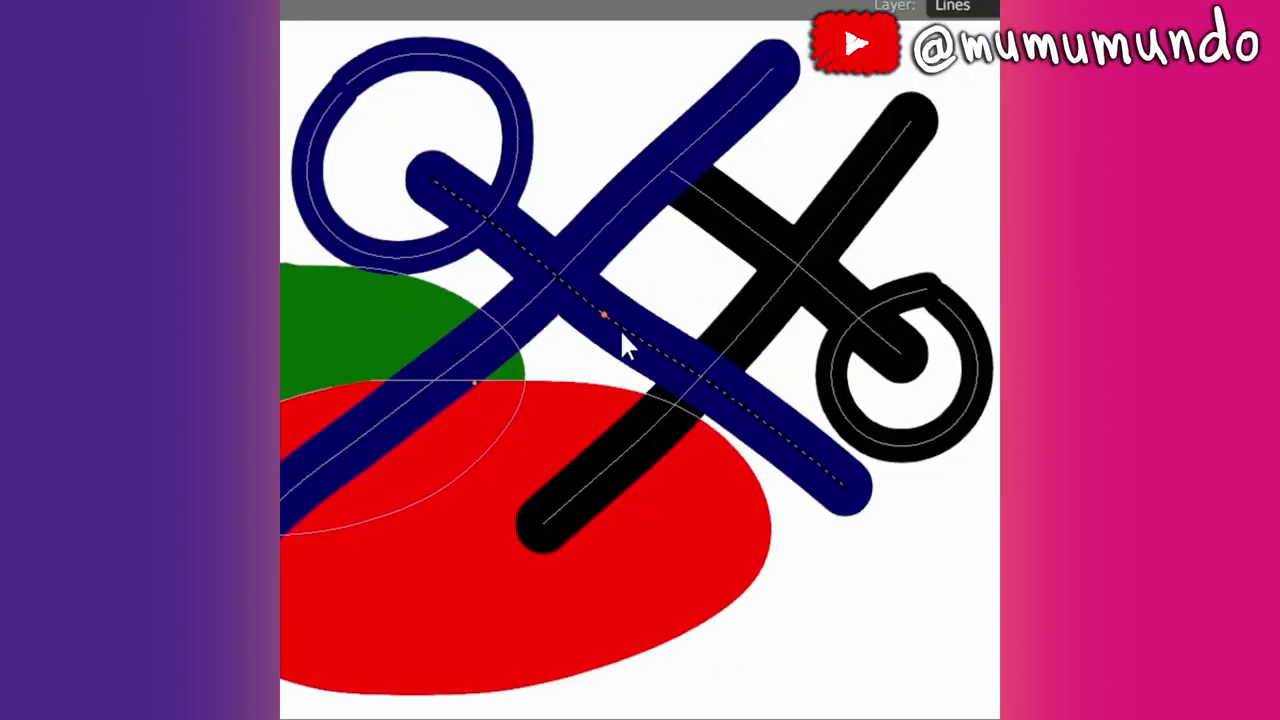
key("g")
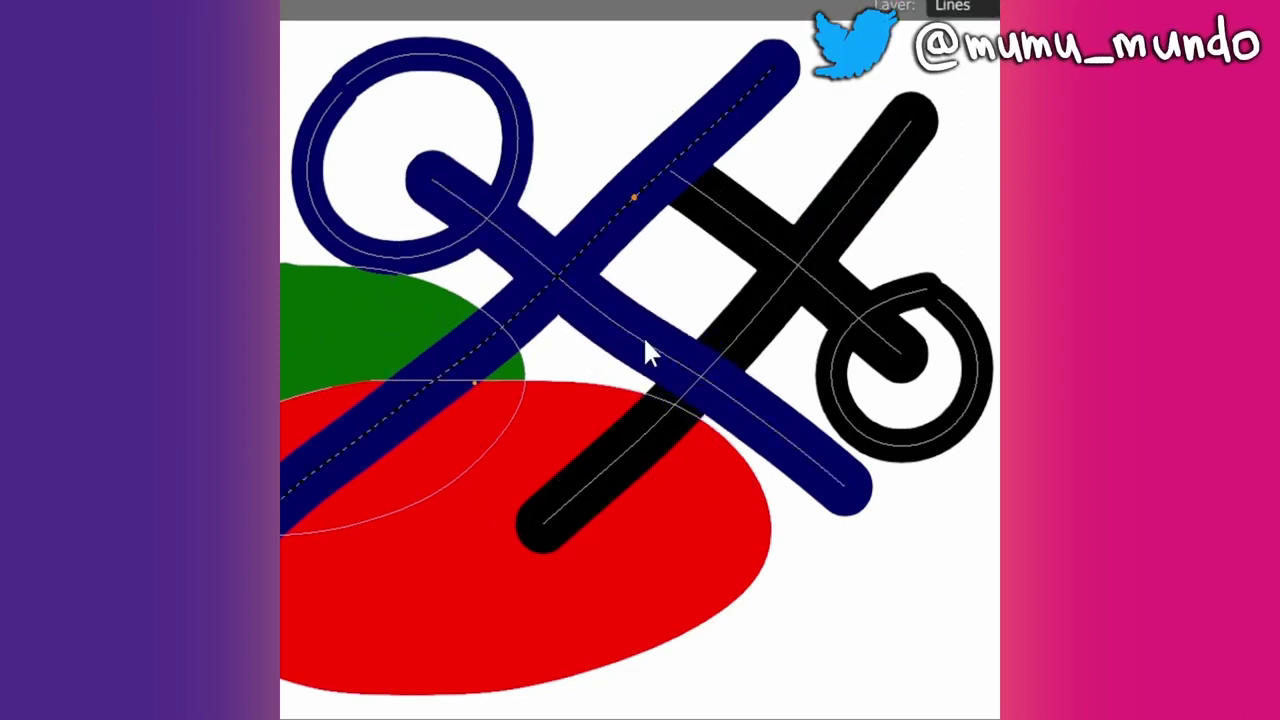
scroll(658, 377, "down", 4)
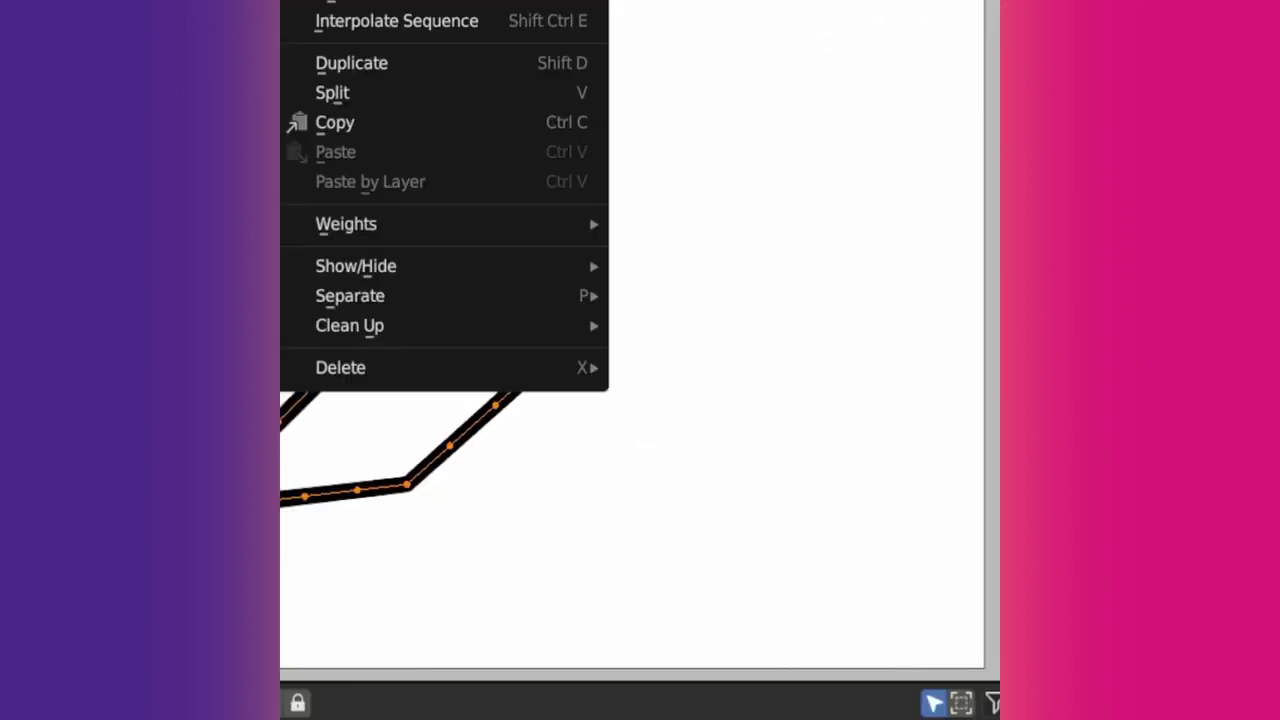
Step: Apply Reproject Strokes to the box drawing and review its projection modes
mouse_move(365, 338)
left_click(708, 528)
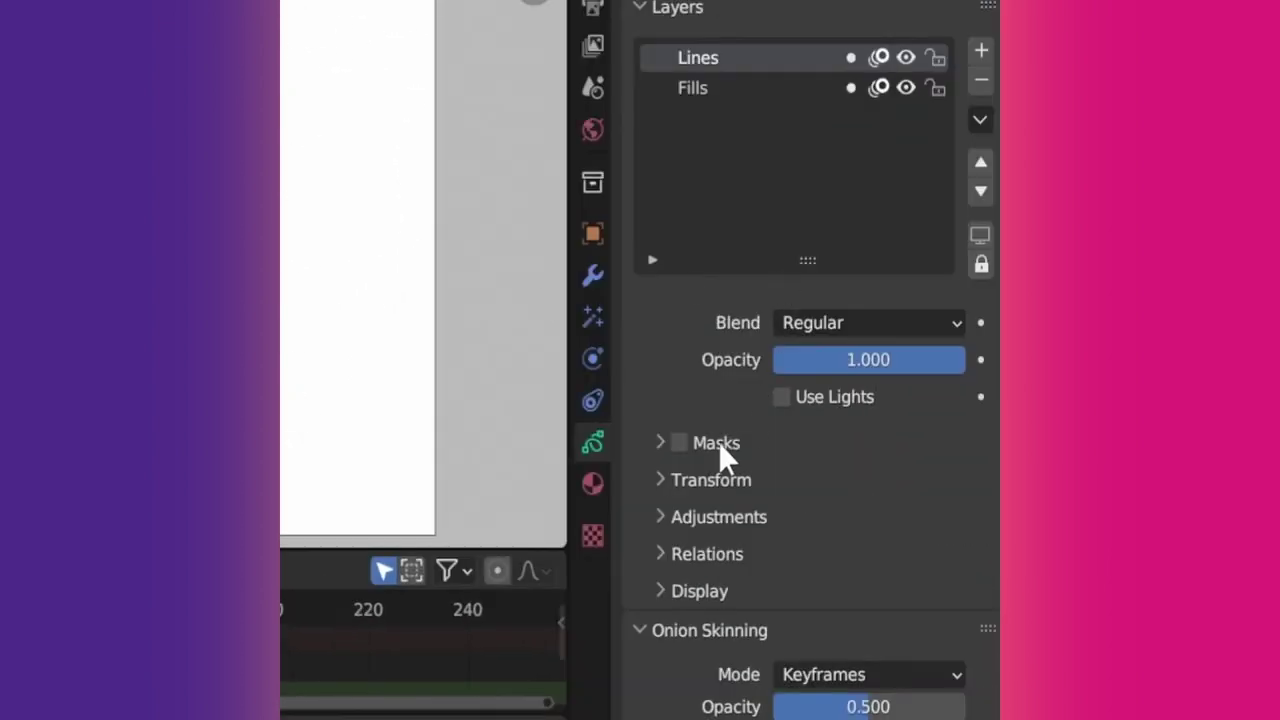
Step: Tilt the Lines layer -3.77° on Y and move it to X 0.32 m, Z -0.55 m
left_click(663, 480)
scroll(700, 478, "down", 5)
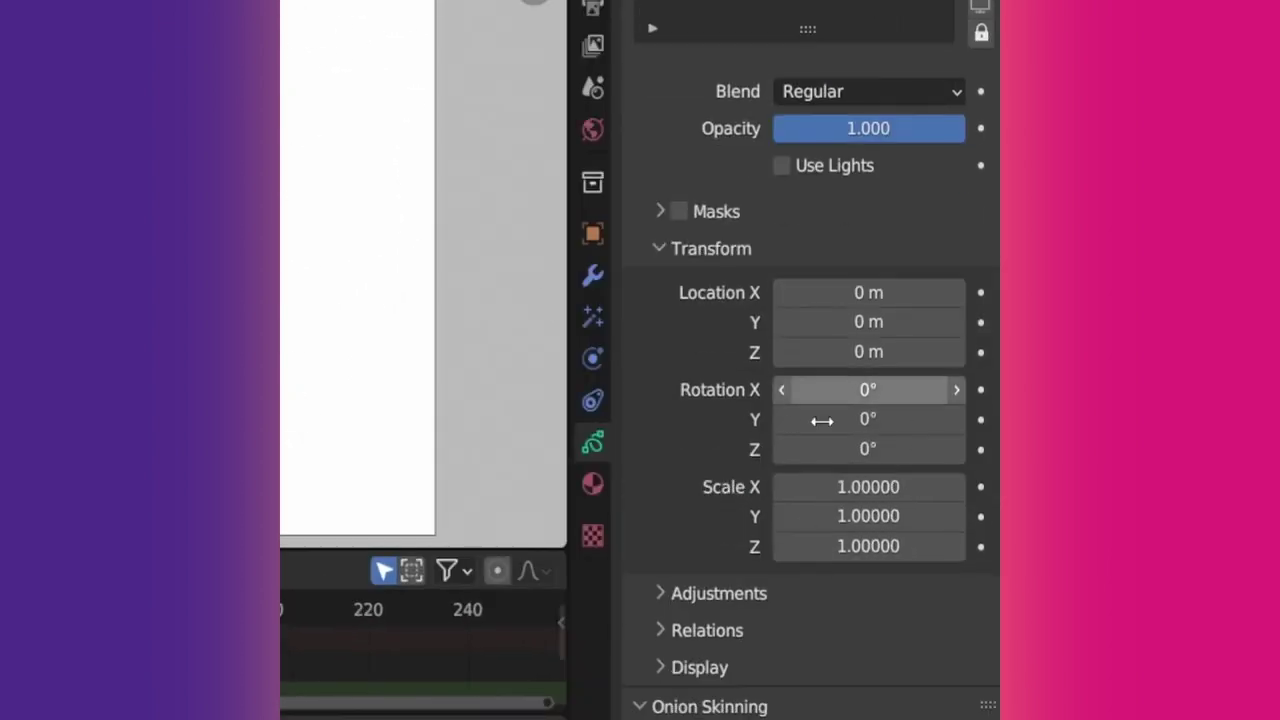
mouse_move(850, 419)
left_mouse_down()
mouse_move(833, 419)
mouse_move(850, 419)
left_mouse_up()
mouse_move(868, 292)
left_mouse_down()
mouse_move(850, 292)
mouse_move(900, 292)
mouse_move(871, 292)
left_mouse_up()
mouse_move(858, 351)
left_mouse_down()
mouse_move(905, 351)
mouse_move(820, 351)
left_mouse_up()
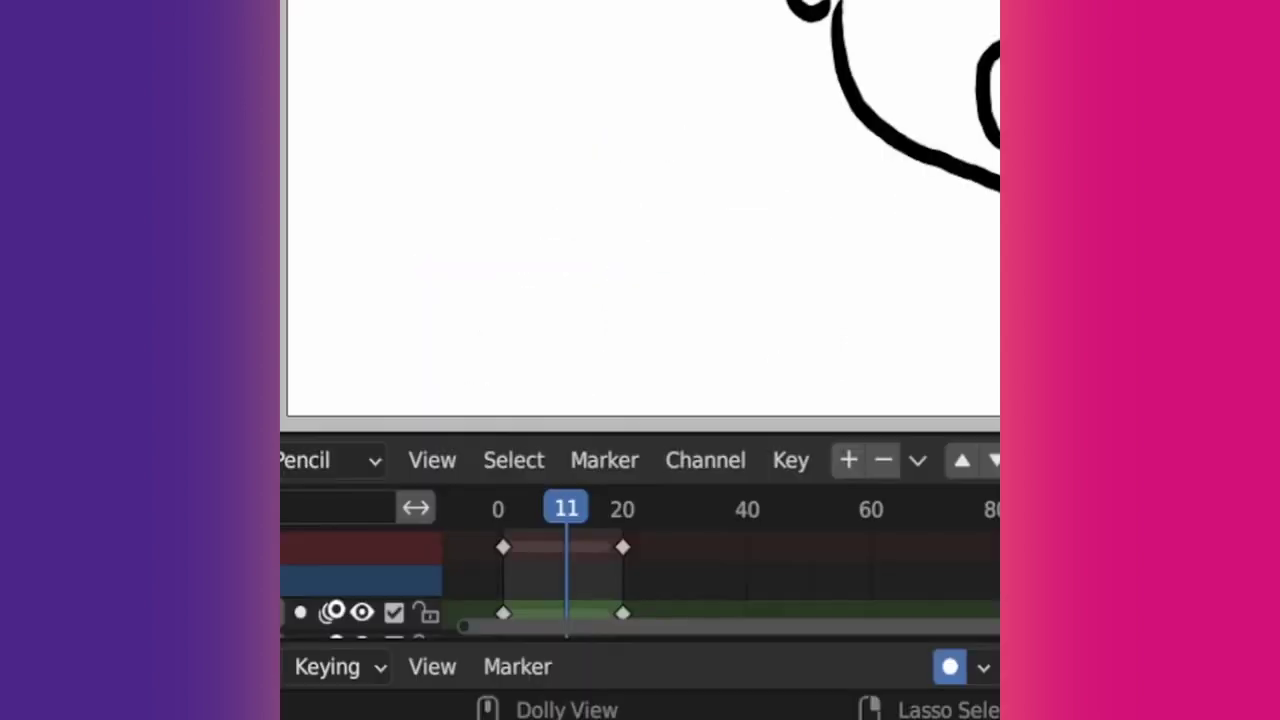
Step: Fill the face animation's in-between frames using Interpolate Sequence
key("ctrl+shift+e")
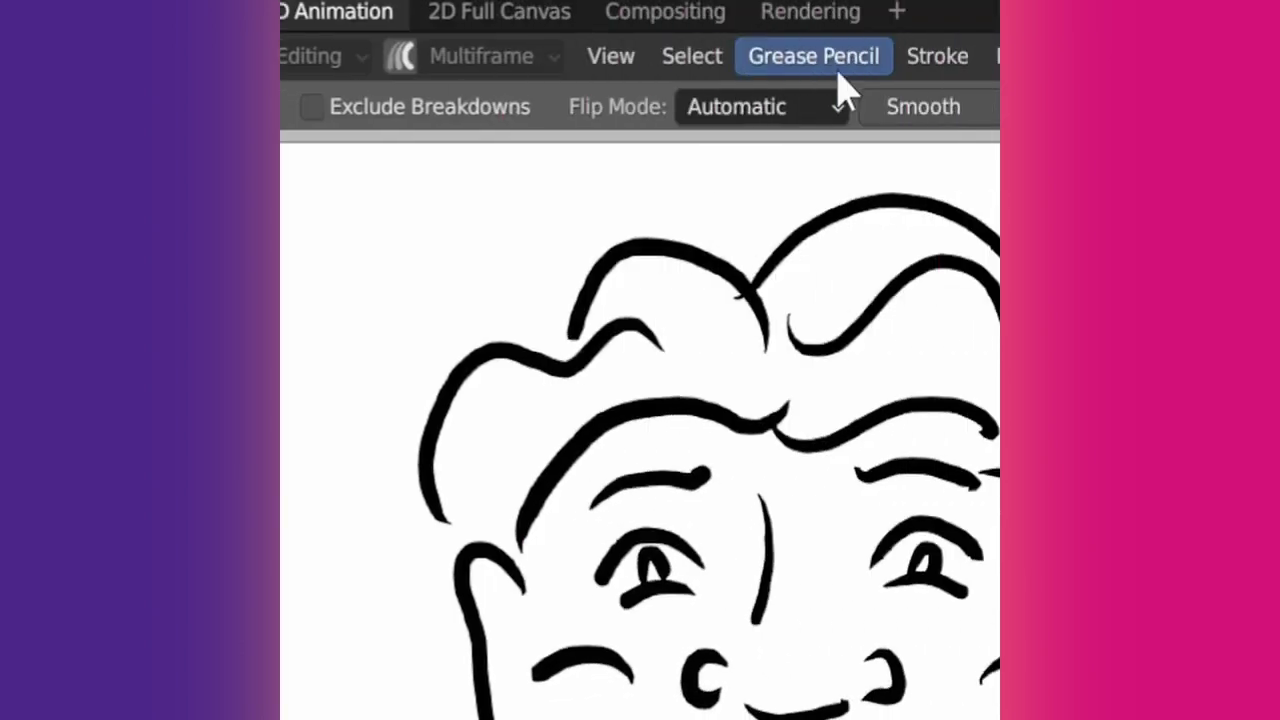
left_click(840, 76)
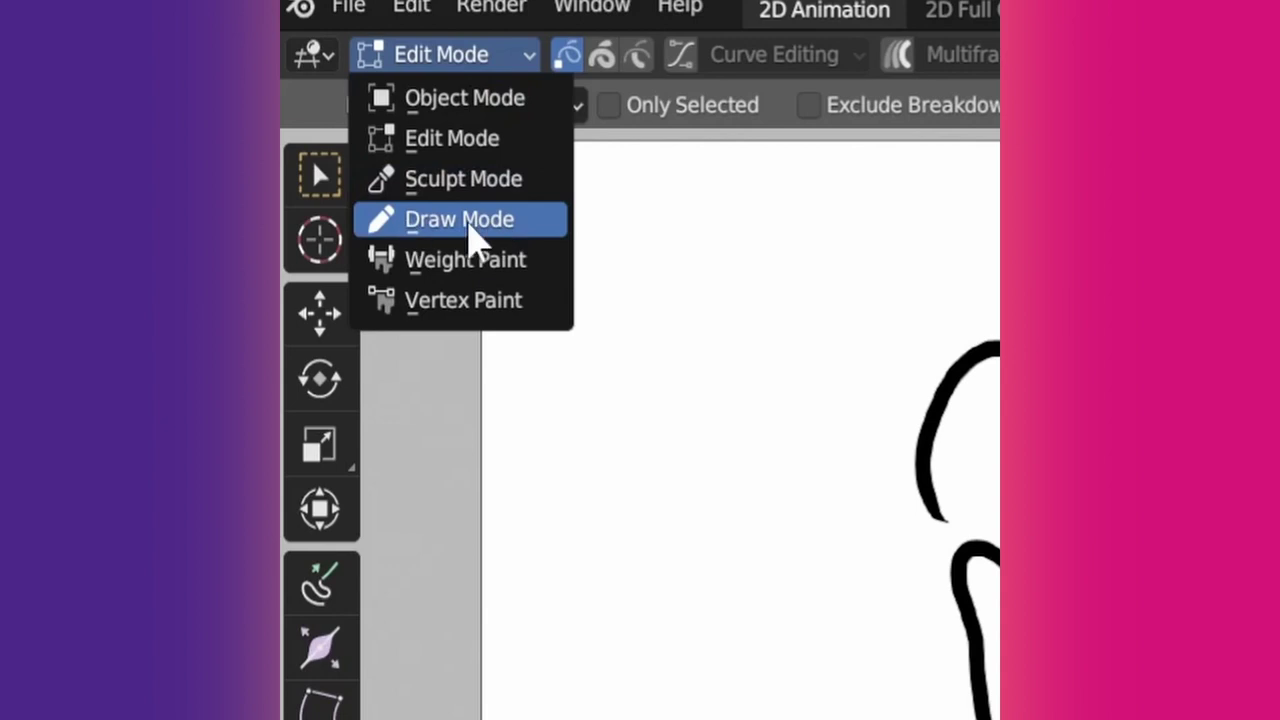
left_click(468, 222)
left_click(836, 60)
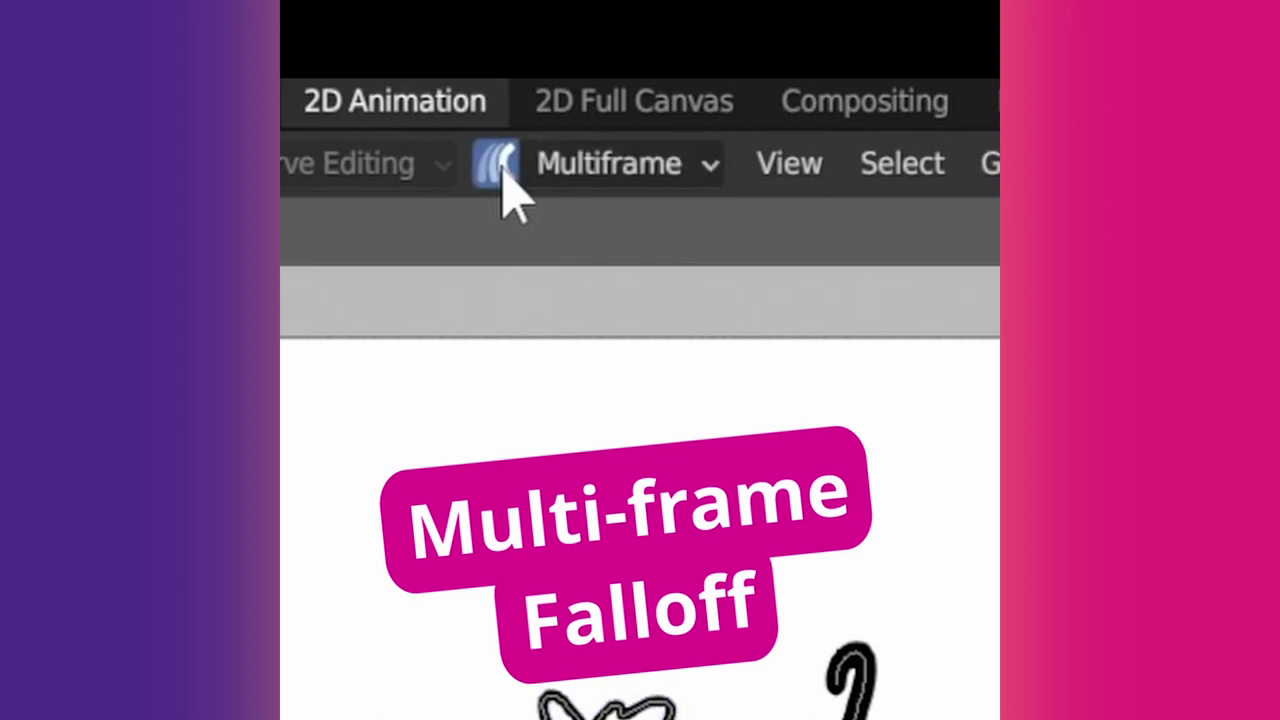
Step: Enable Multiframe with falloff, enter Sculpt Mode at frame 10 and select all green-layer keyframes
left_click(640, 166)
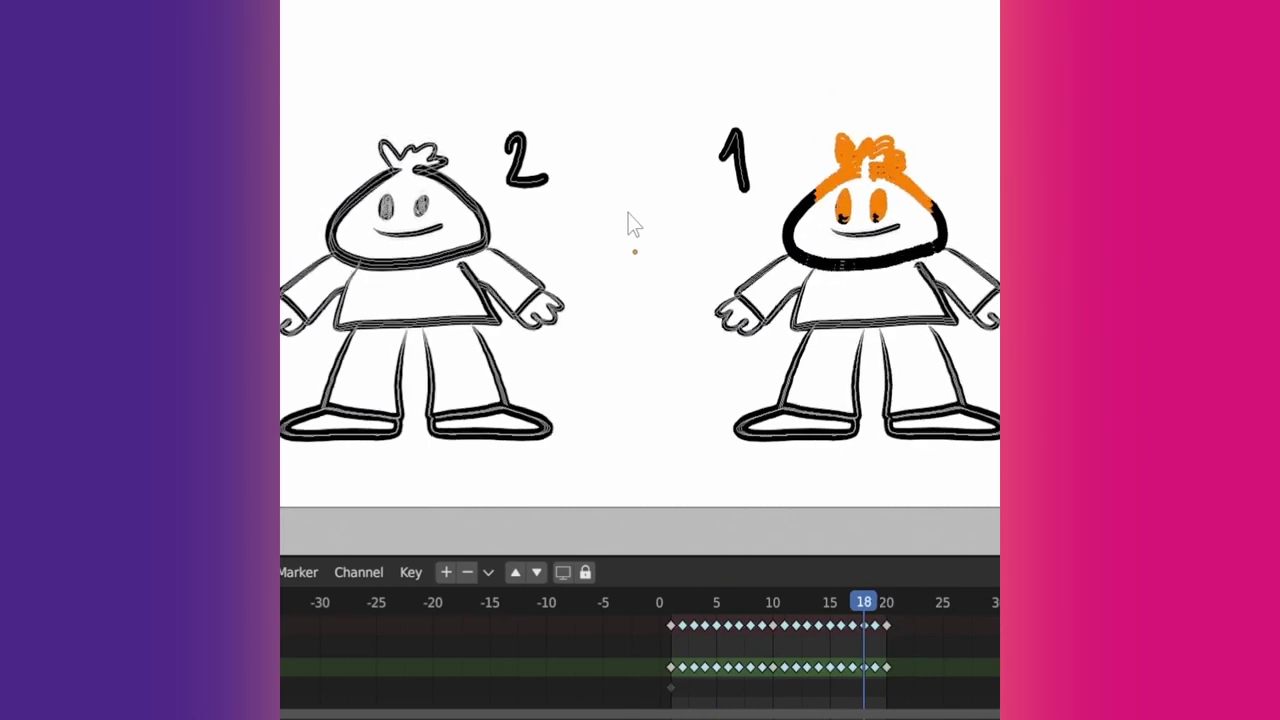
key("ctrl+Tab")
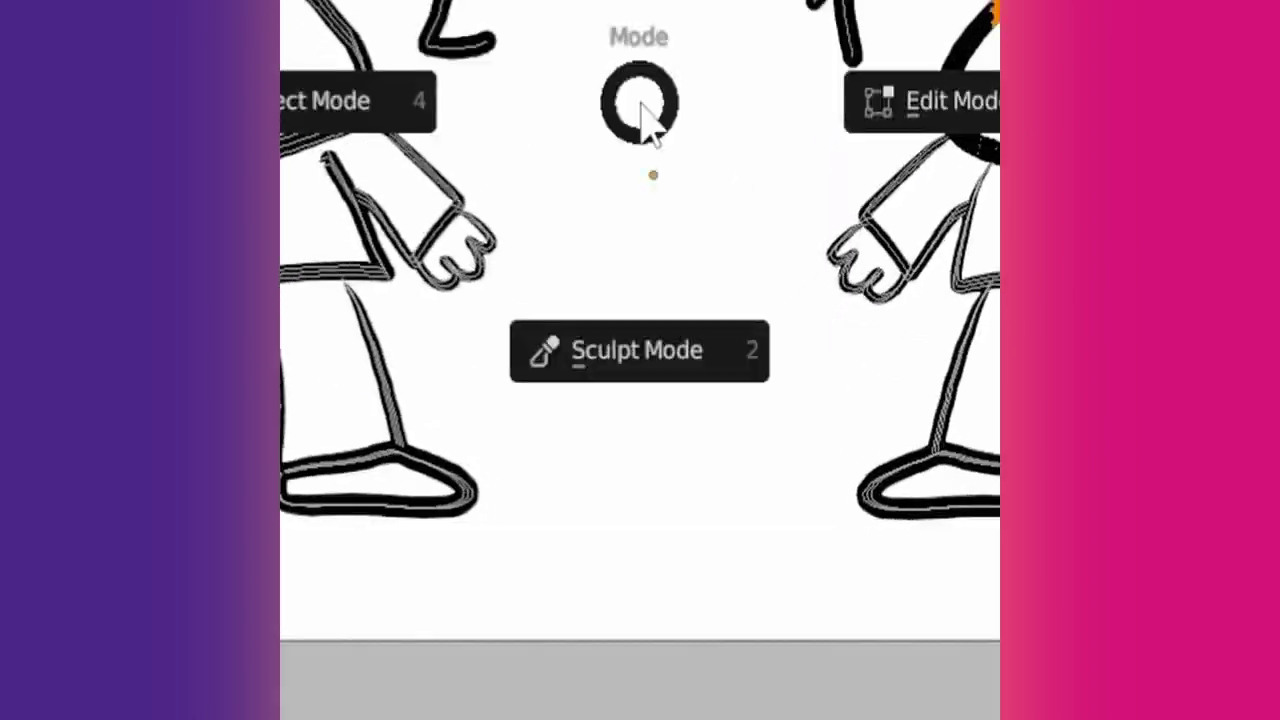
left_click(606, 366)
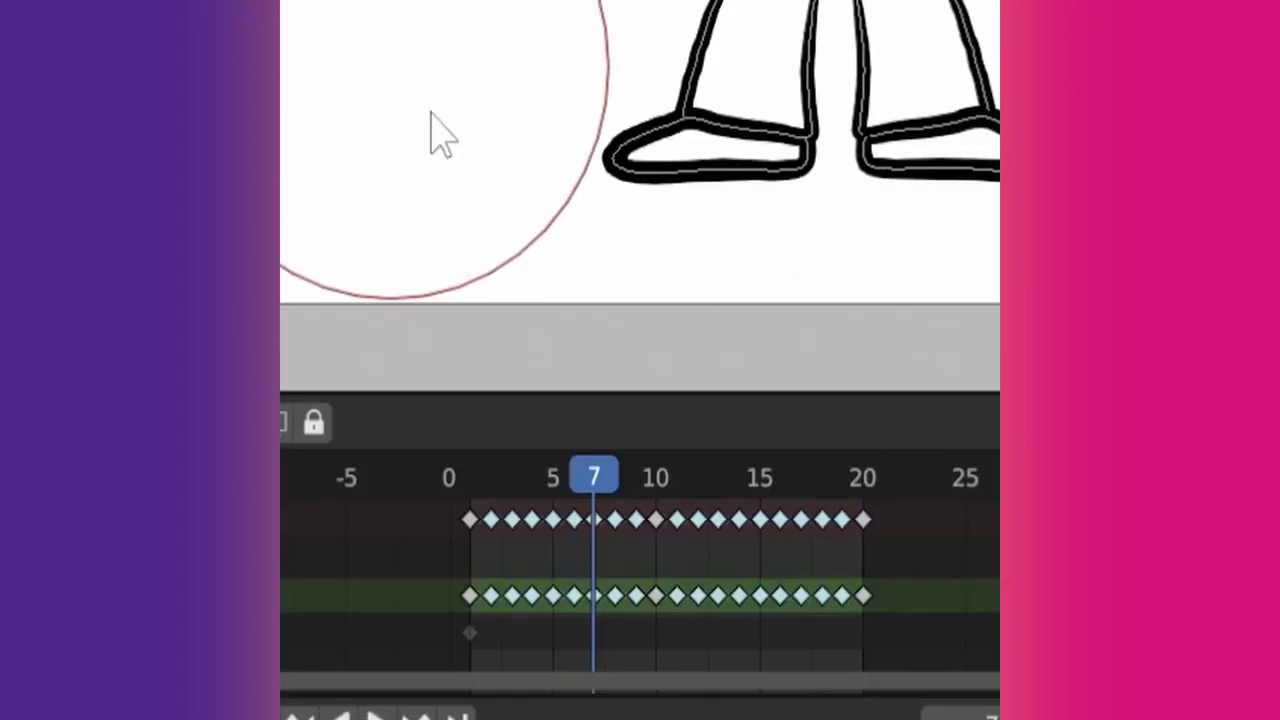
left_click_drag(598, 490, 660, 495)
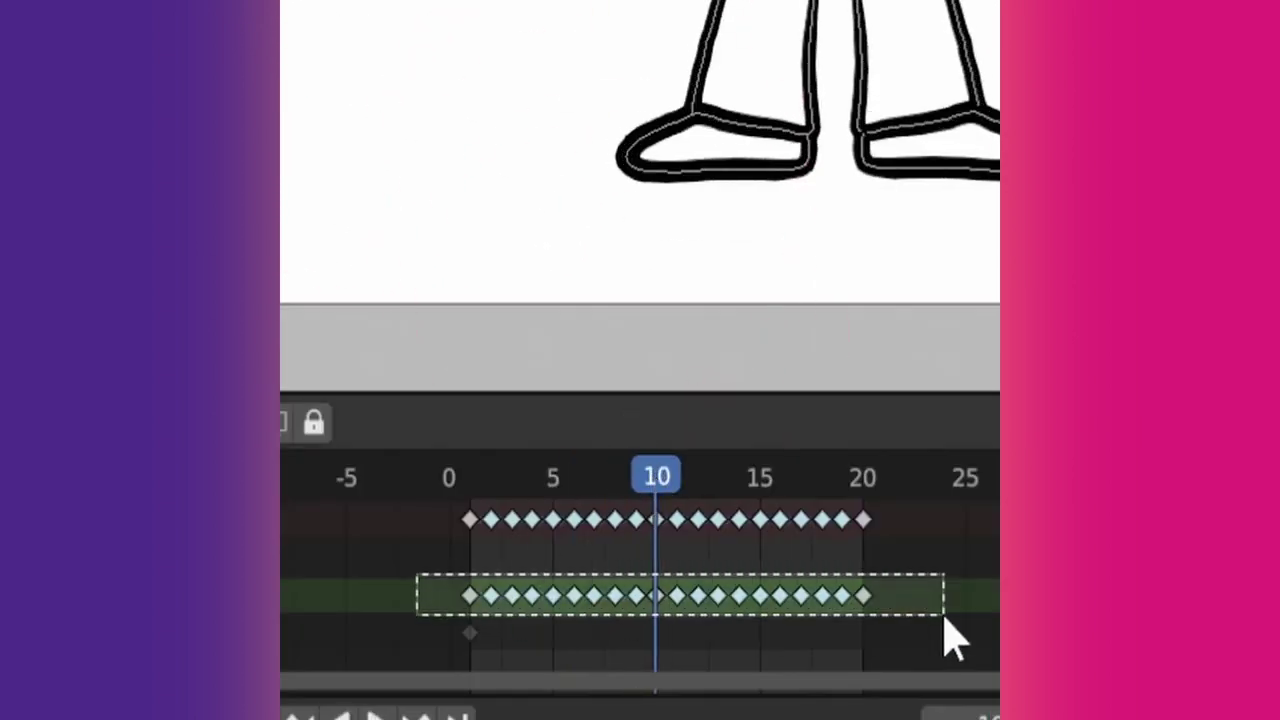
left_click_drag(948, 638, 957, 634)
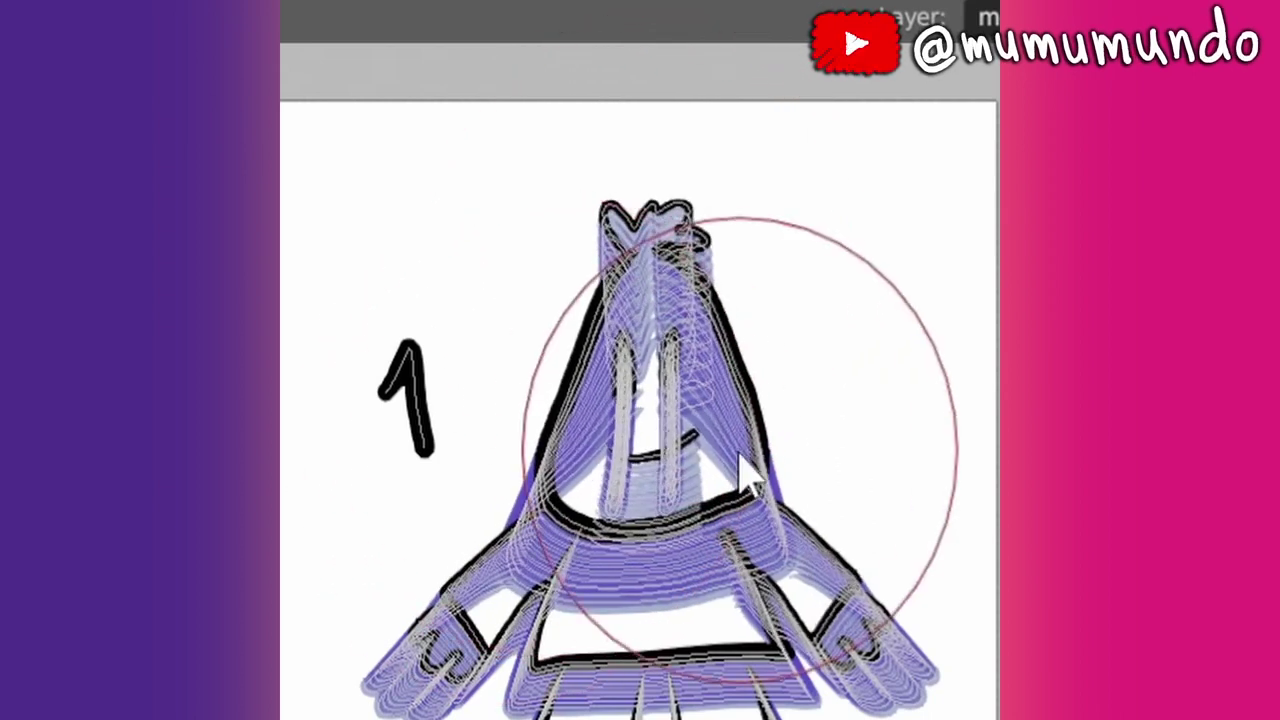
Step: Stretch the head upward and push the outline left across frames, then play back
left_click(680, 228)
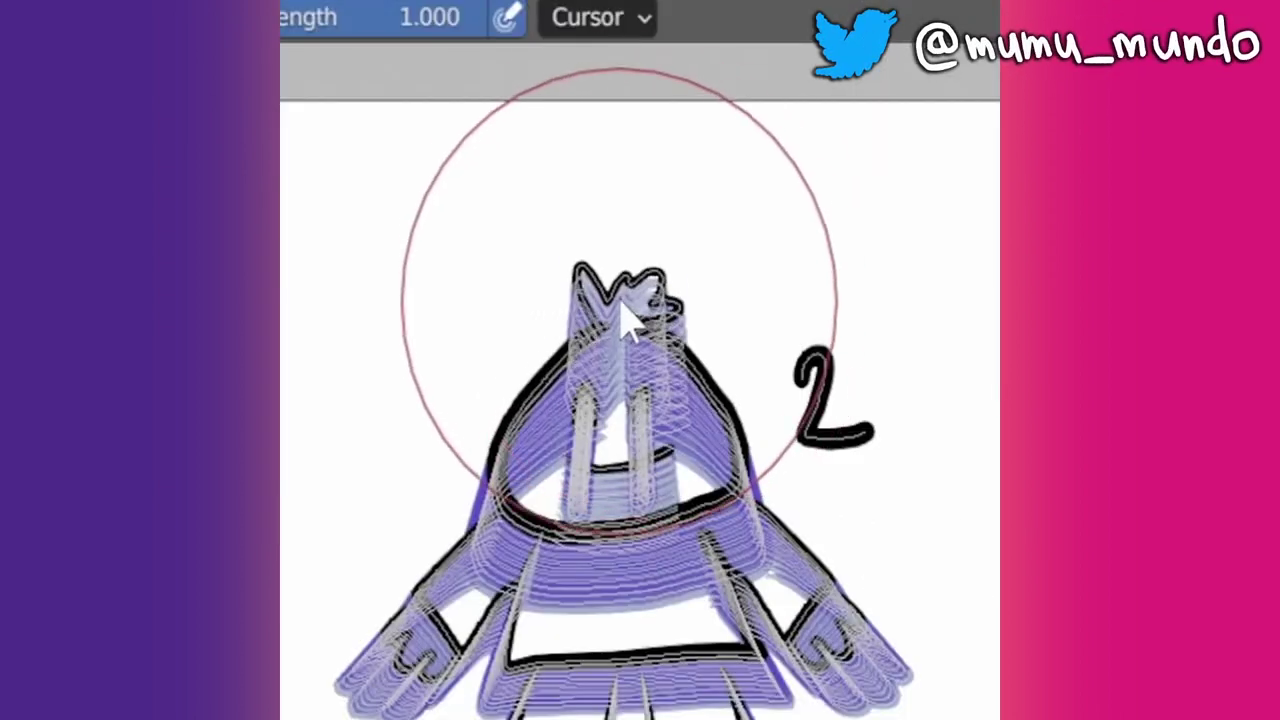
left_click_drag(617, 280, 620, 251)
mouse_move(738, 452)
left_mouse_down()
mouse_move(707, 458)
mouse_move(529, 457)
left_mouse_up()
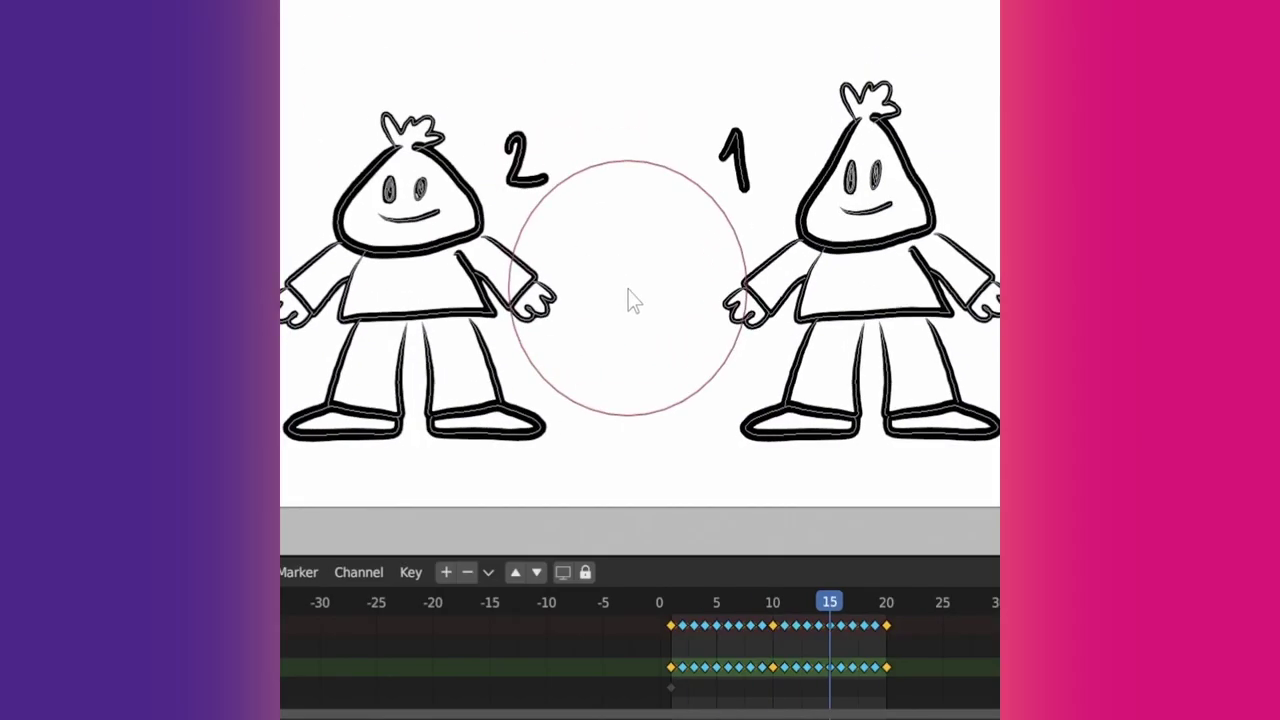
key("space")
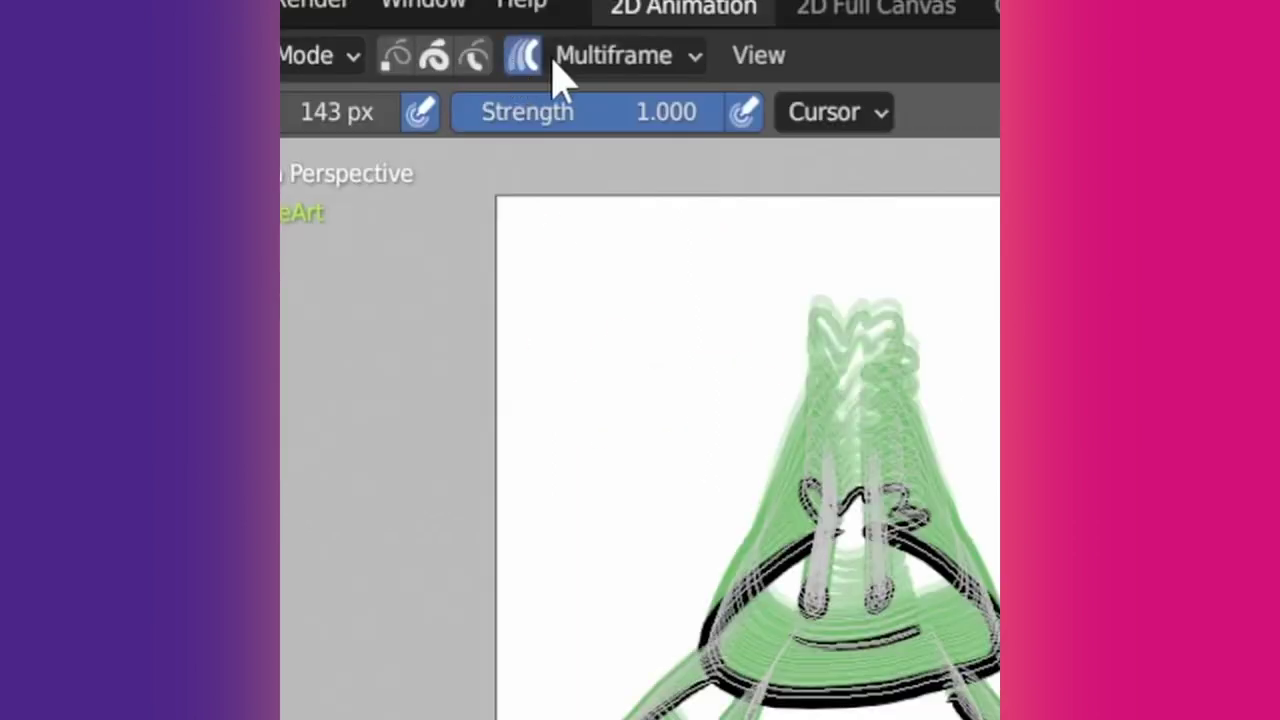
left_click(610, 56)
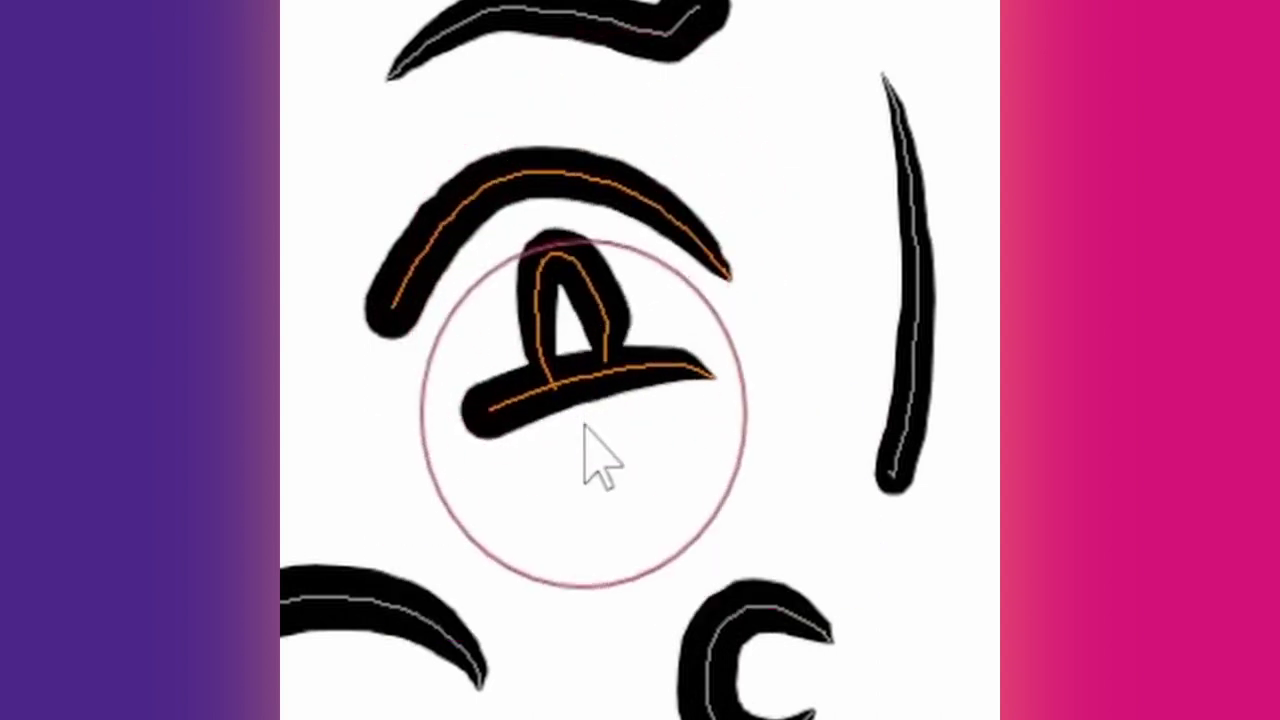
Step: Turn on Stroke auto-masking and bend the ear stroke's middle rightward with Grab
scroll(586, 329, "down", 2)
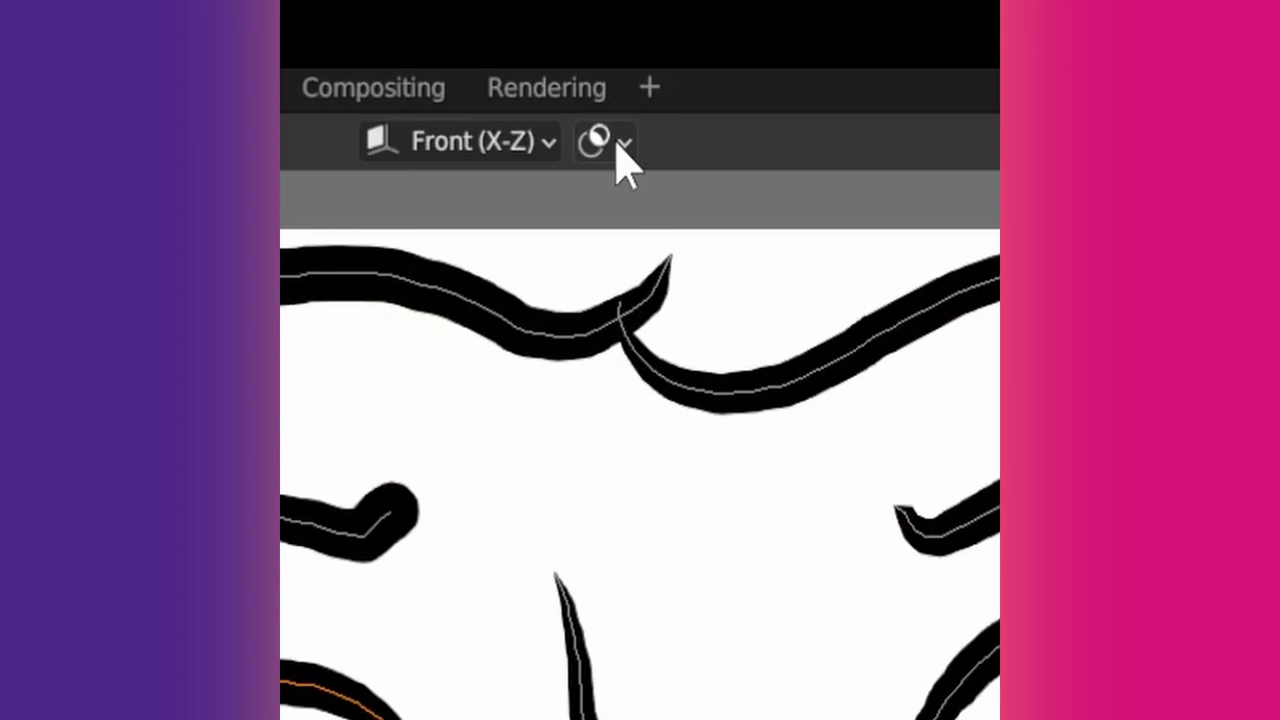
left_click(618, 150)
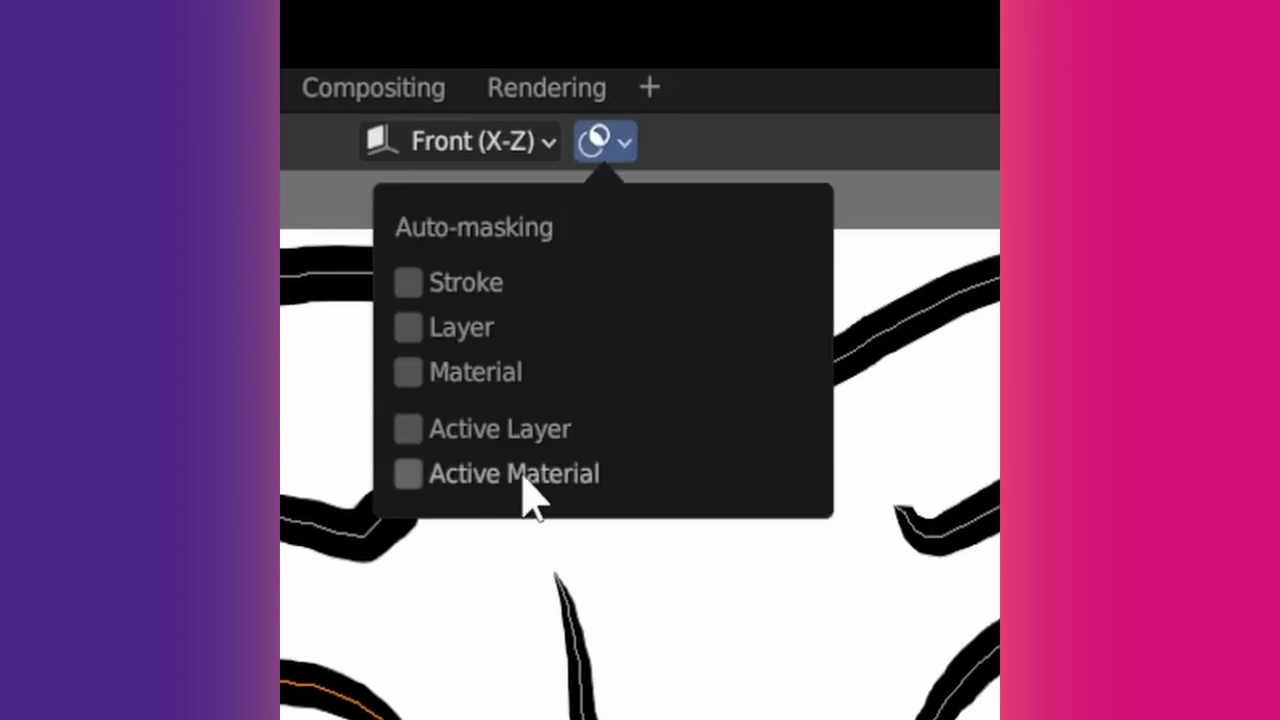
left_click(616, 158)
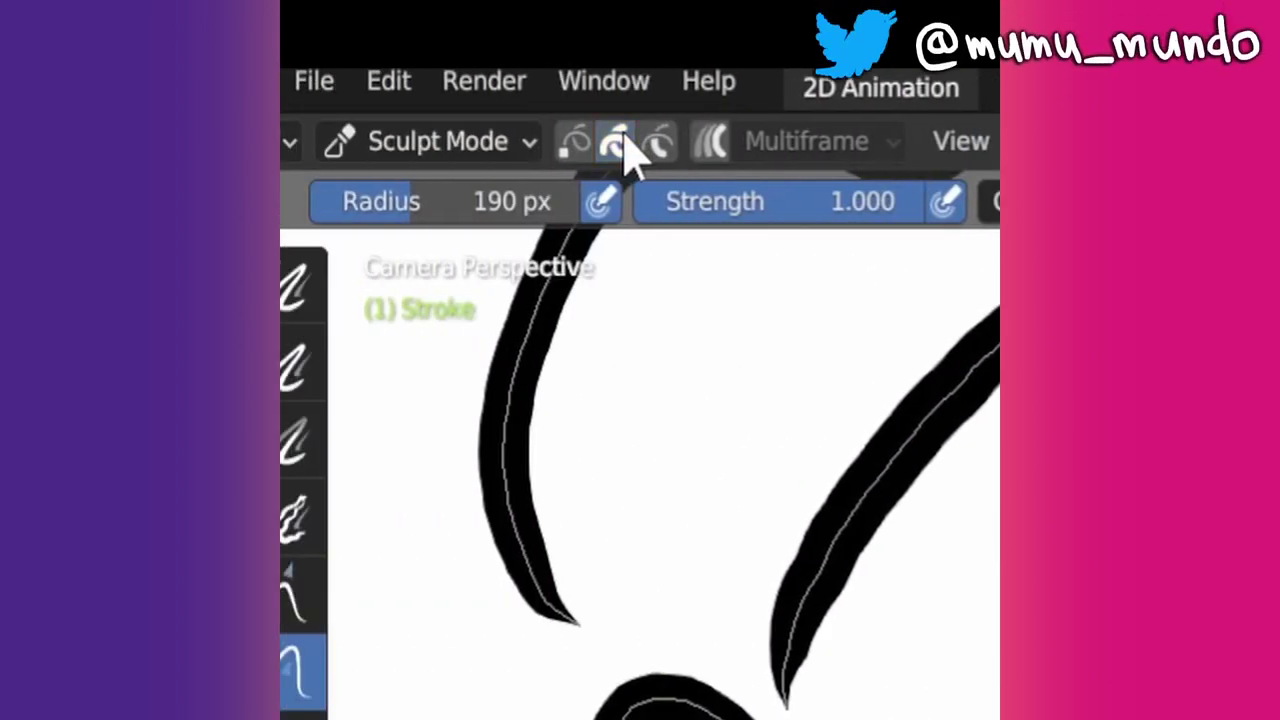
left_click(862, 142)
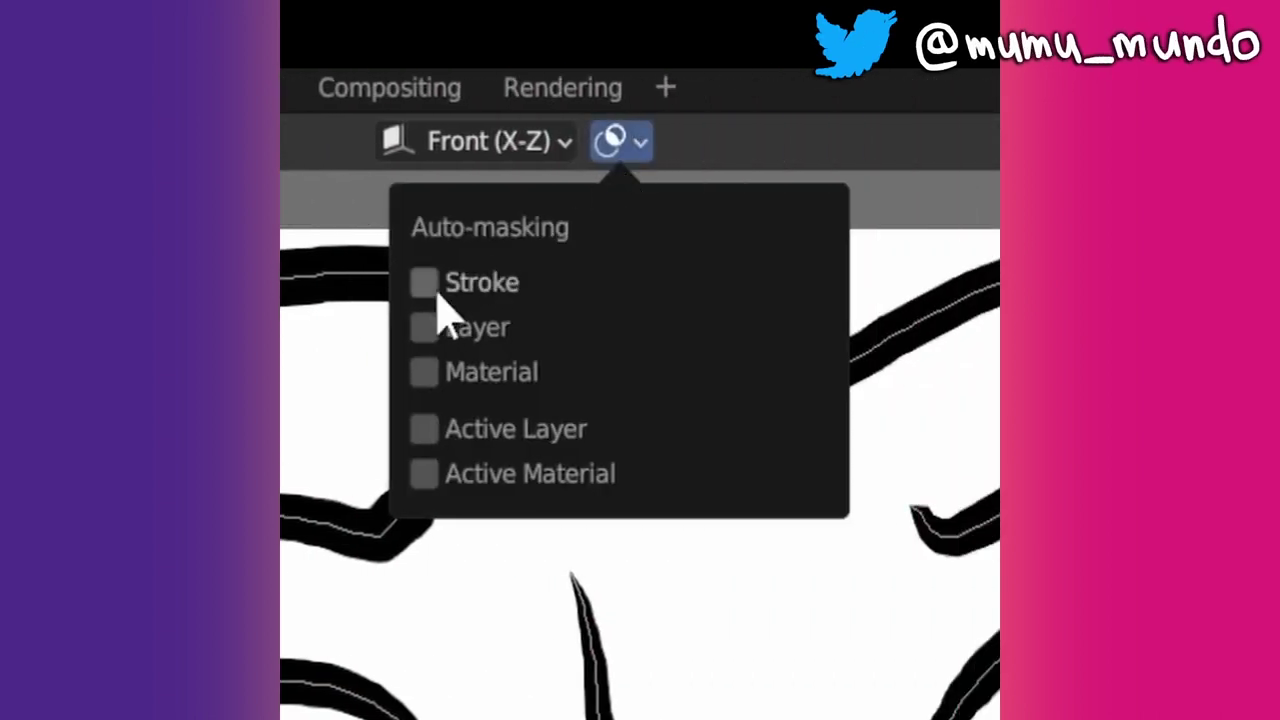
left_click(433, 293)
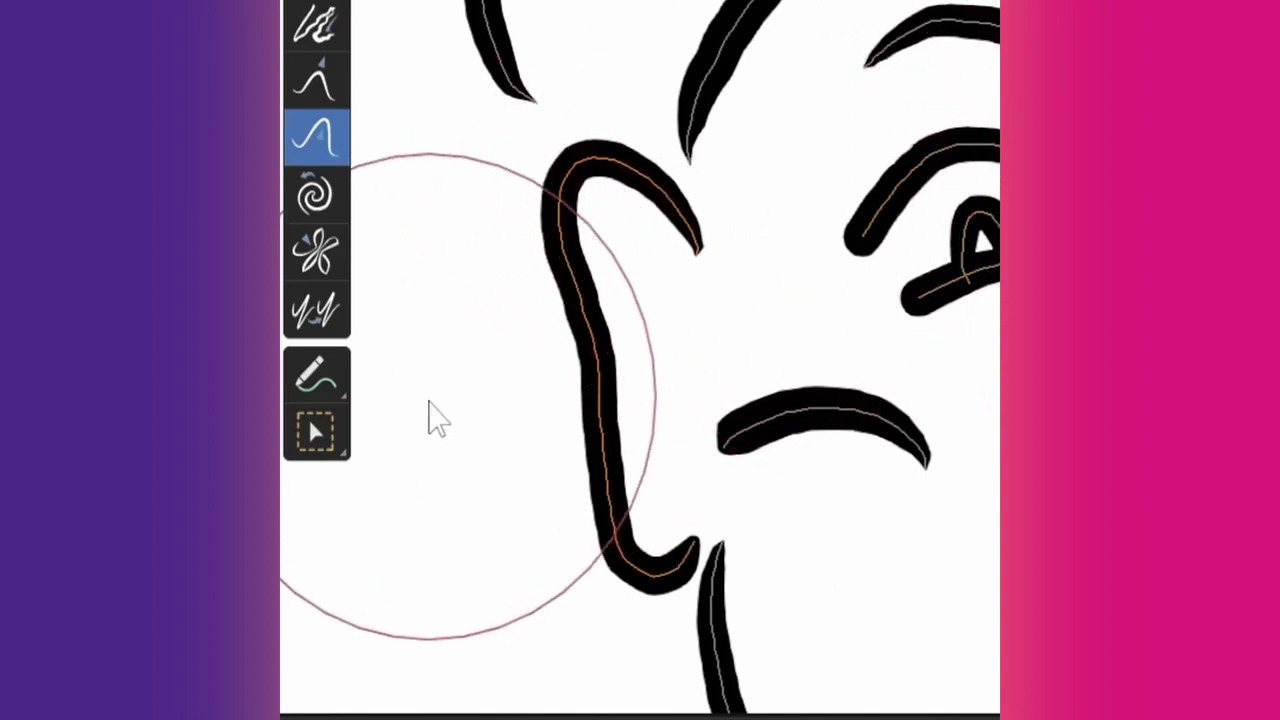
left_click_drag(441, 422, 468, 404)
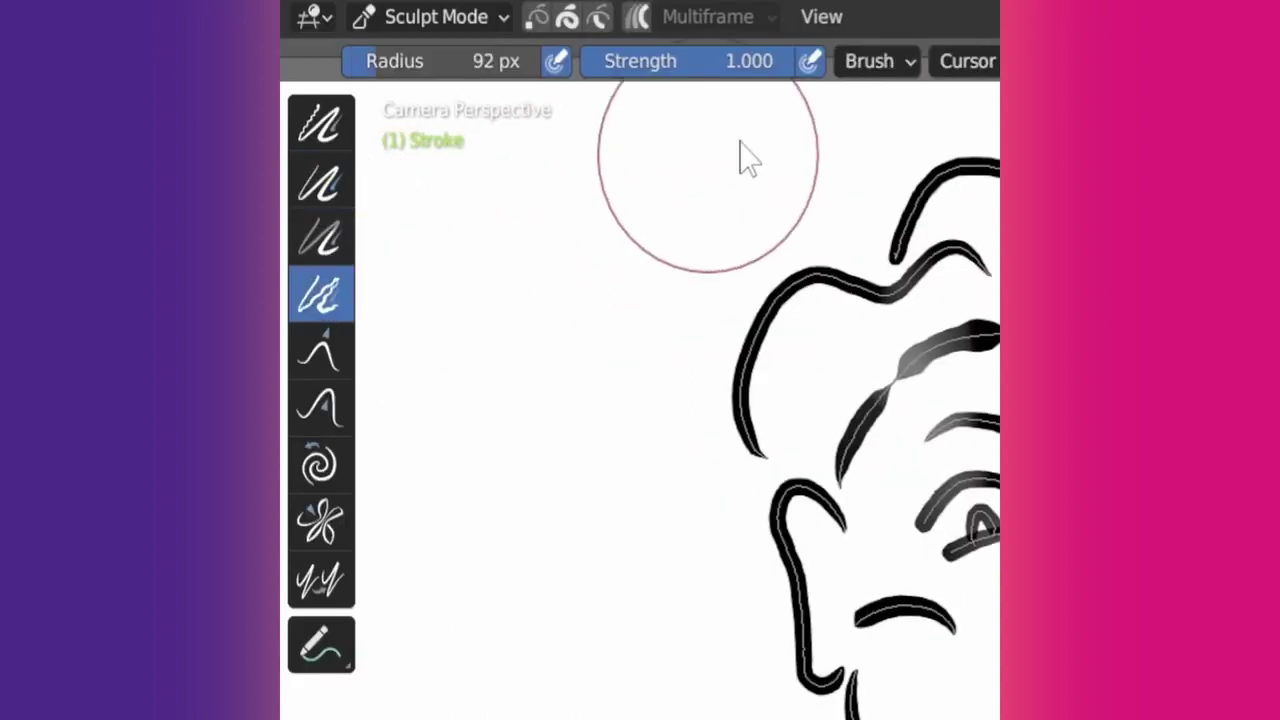
Step: Set the Solid Stroke material's line type to Squares
left_click(908, 64)
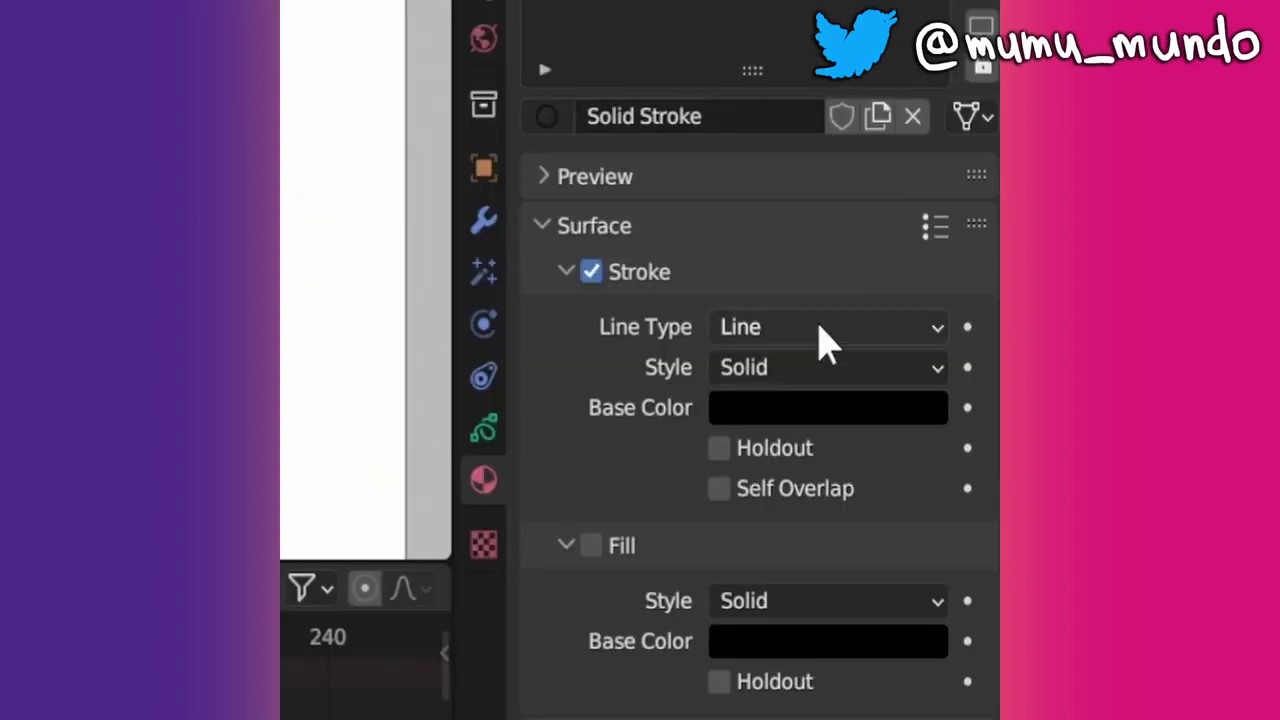
left_click(826, 330)
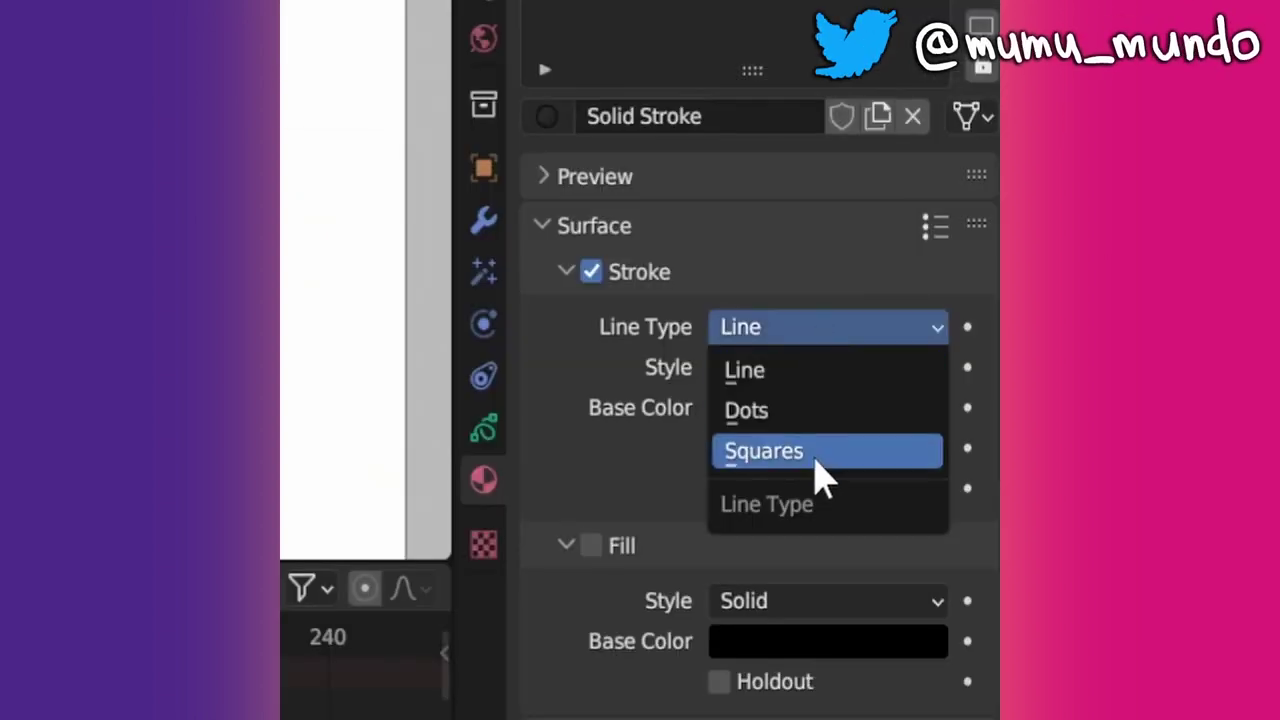
left_click(785, 456)
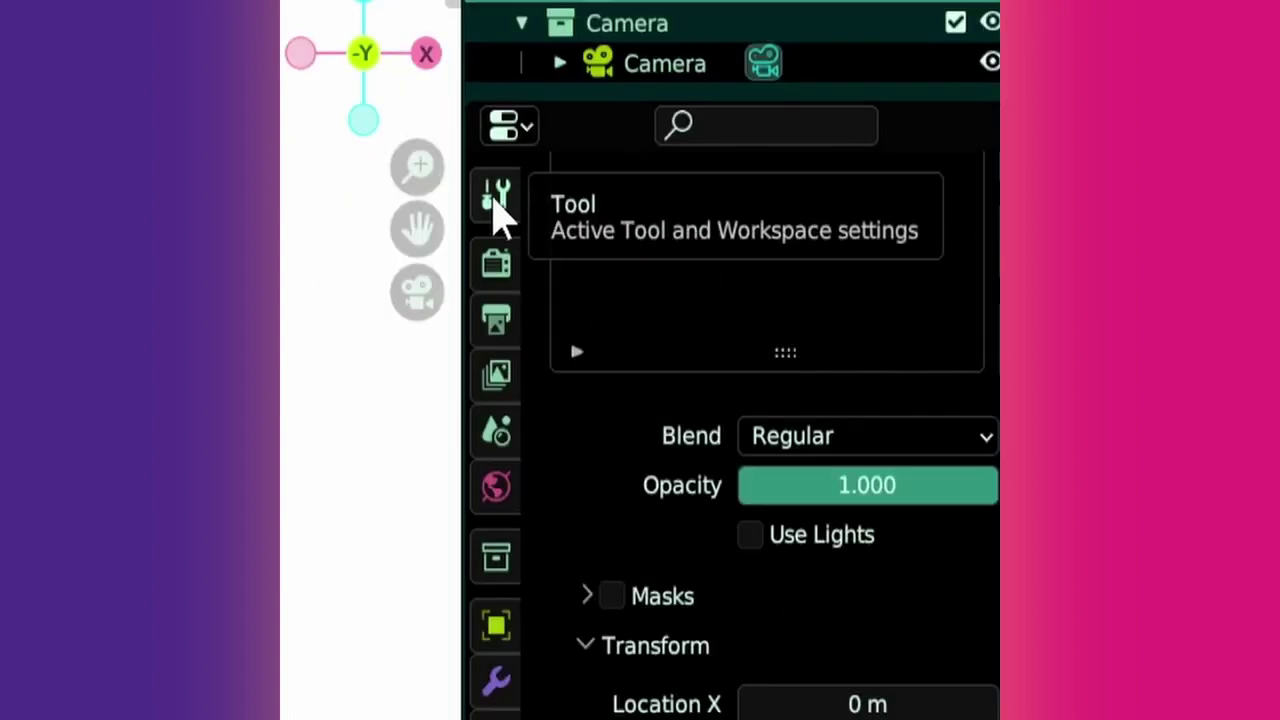
Step: Make the brush cursor bright green (hue 0.256, saturation 1.000), keeping the Smooth falloff
left_click(500, 200)
left_click(745, 441)
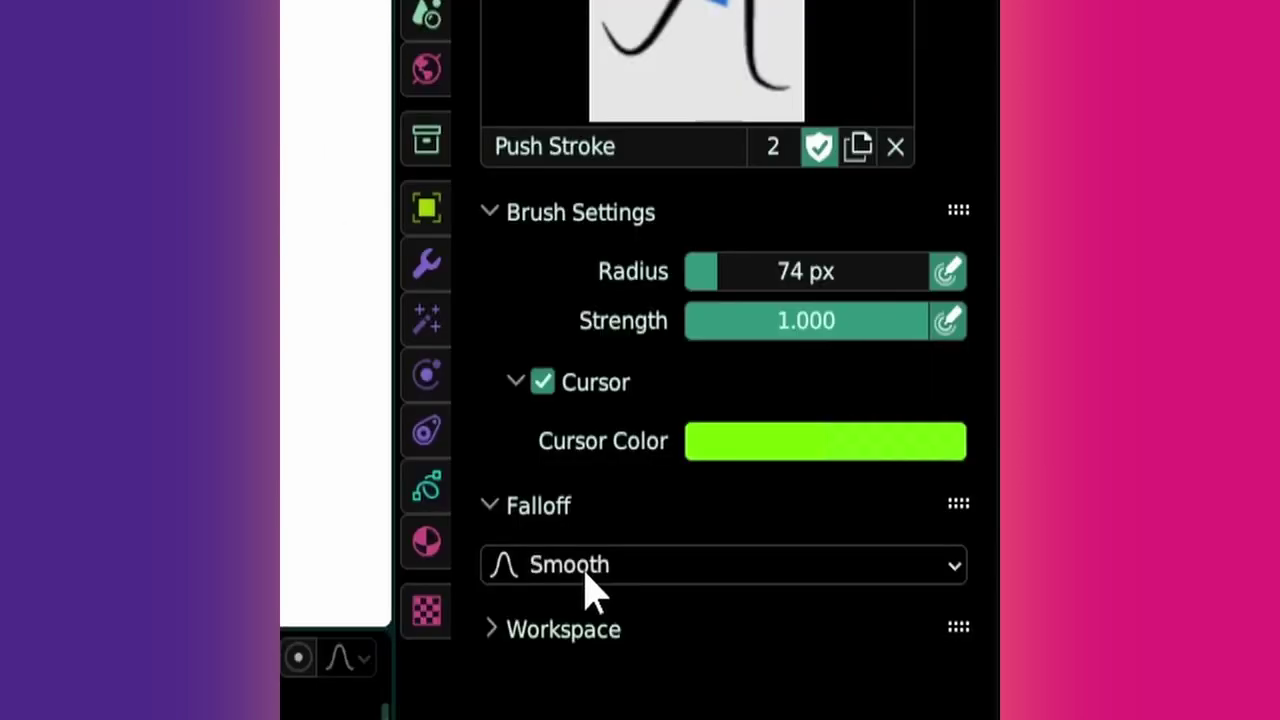
left_click(588, 566)
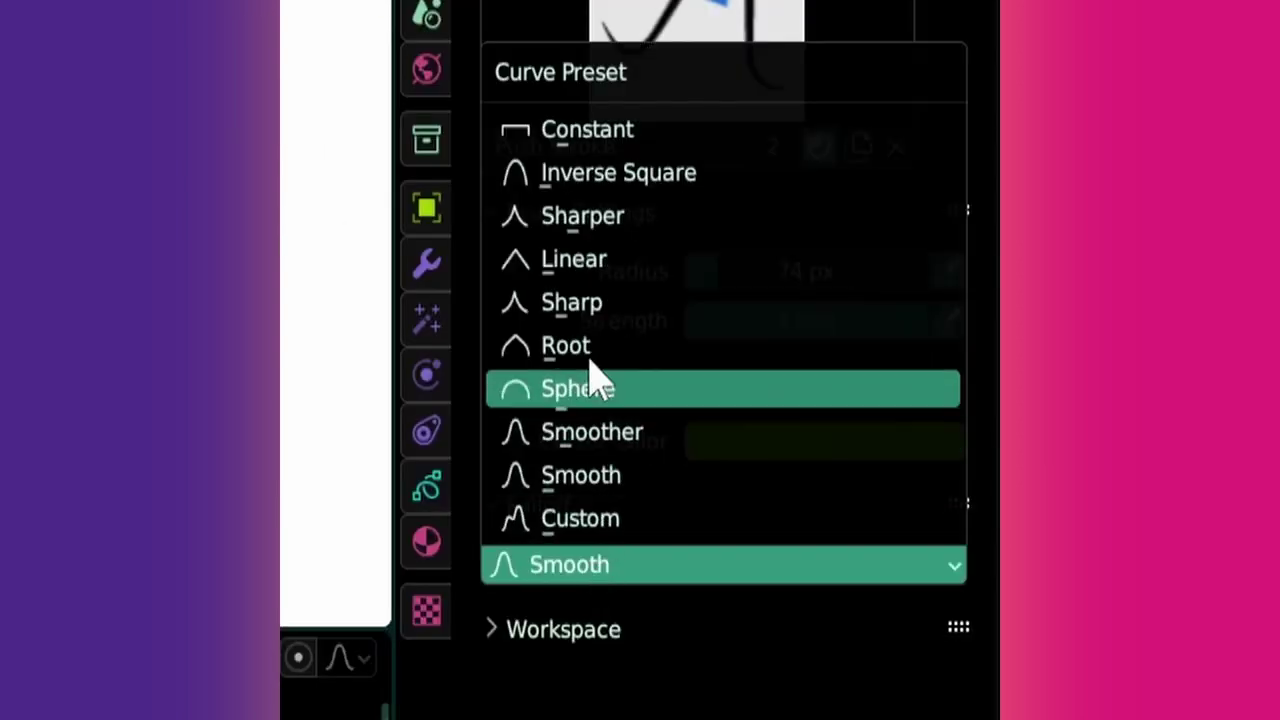